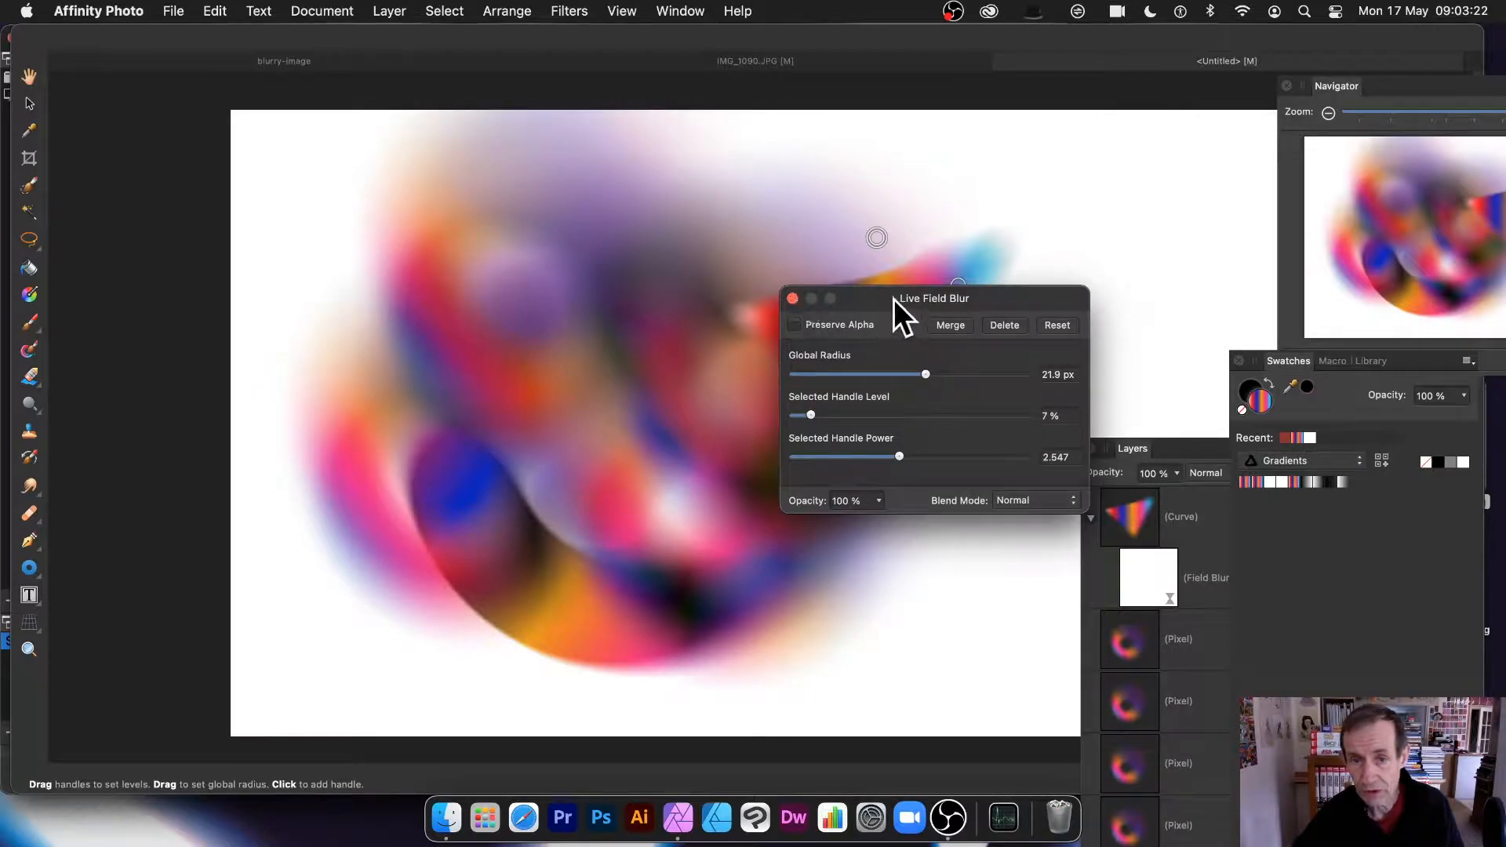
Reposition the live field blur's selected handle onto the middle of the gradient triangle and close the filter settings.
{"action": "left_click_drag", "start_coordinate": [893, 299], "coordinate": [1122, 310]}
{"action": "left_click_drag", "start_coordinate": [876, 239], "coordinate": [852, 346]}
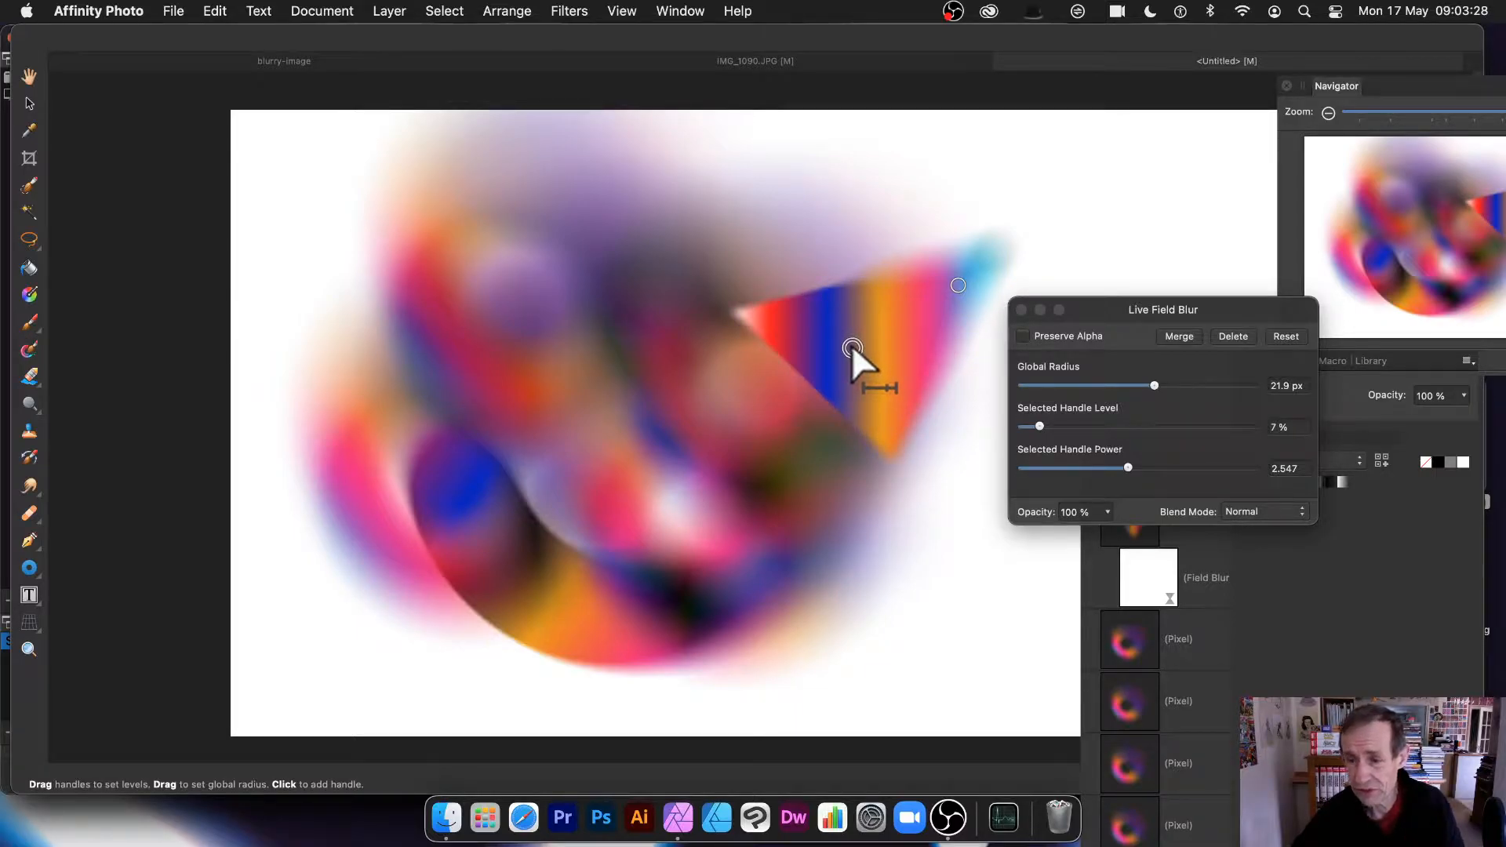
{"action": "left_click", "coordinate": [1020, 309]}
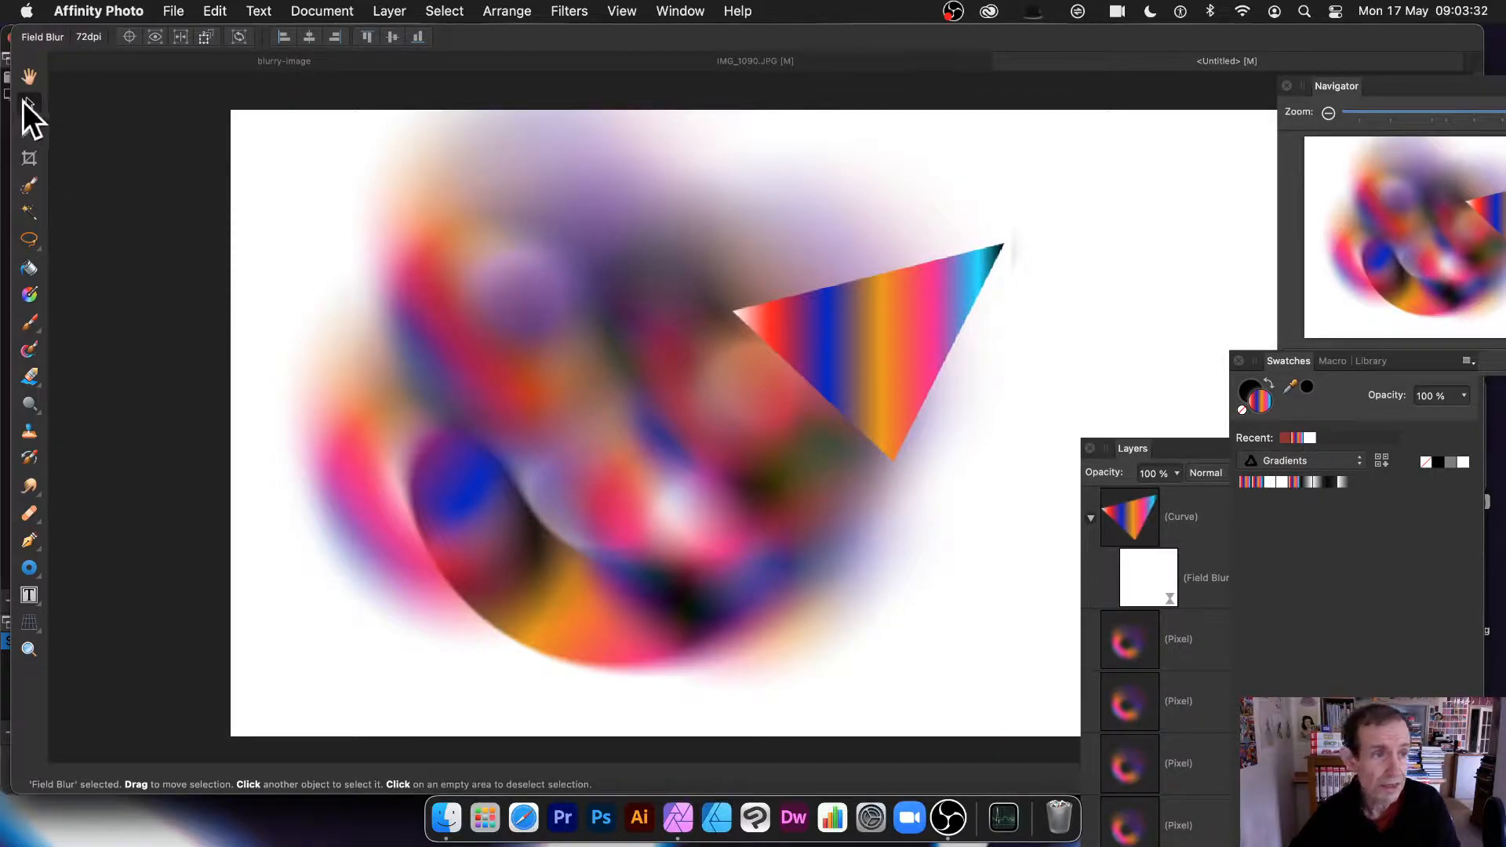
Delete the gradient triangle and all the remaining pixel layers to leave a blank page.
{"action": "left_click", "coordinate": [933, 331]}
{"action": "key", "text": "Delete"}
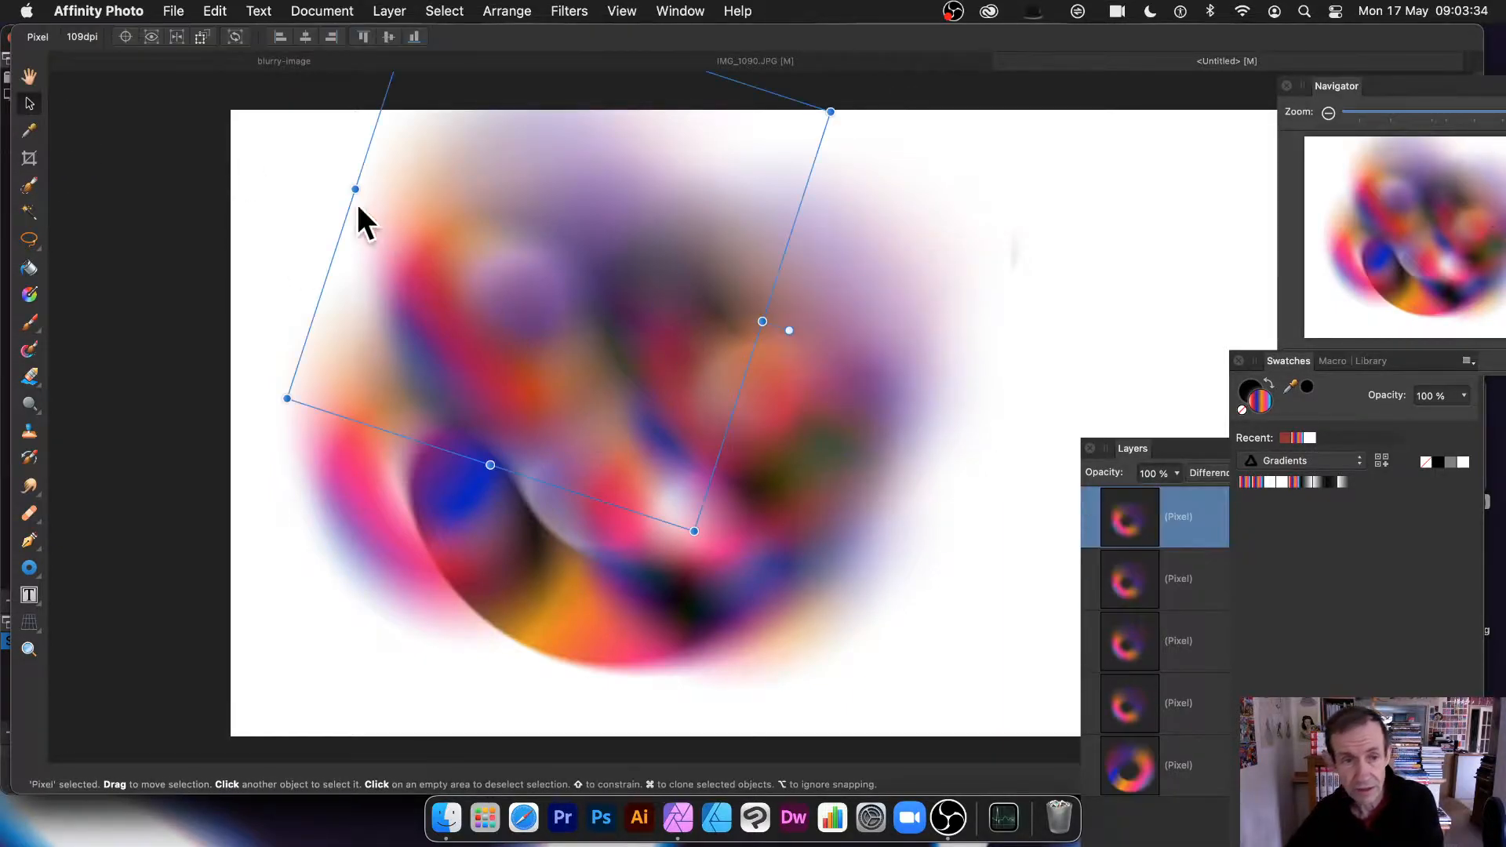
{"action": "key", "text": "Delete"}
{"action": "key", "text": "Delete"}
{"action": "key", "text": "Delete"}
{"action": "key", "text": "Delete"}
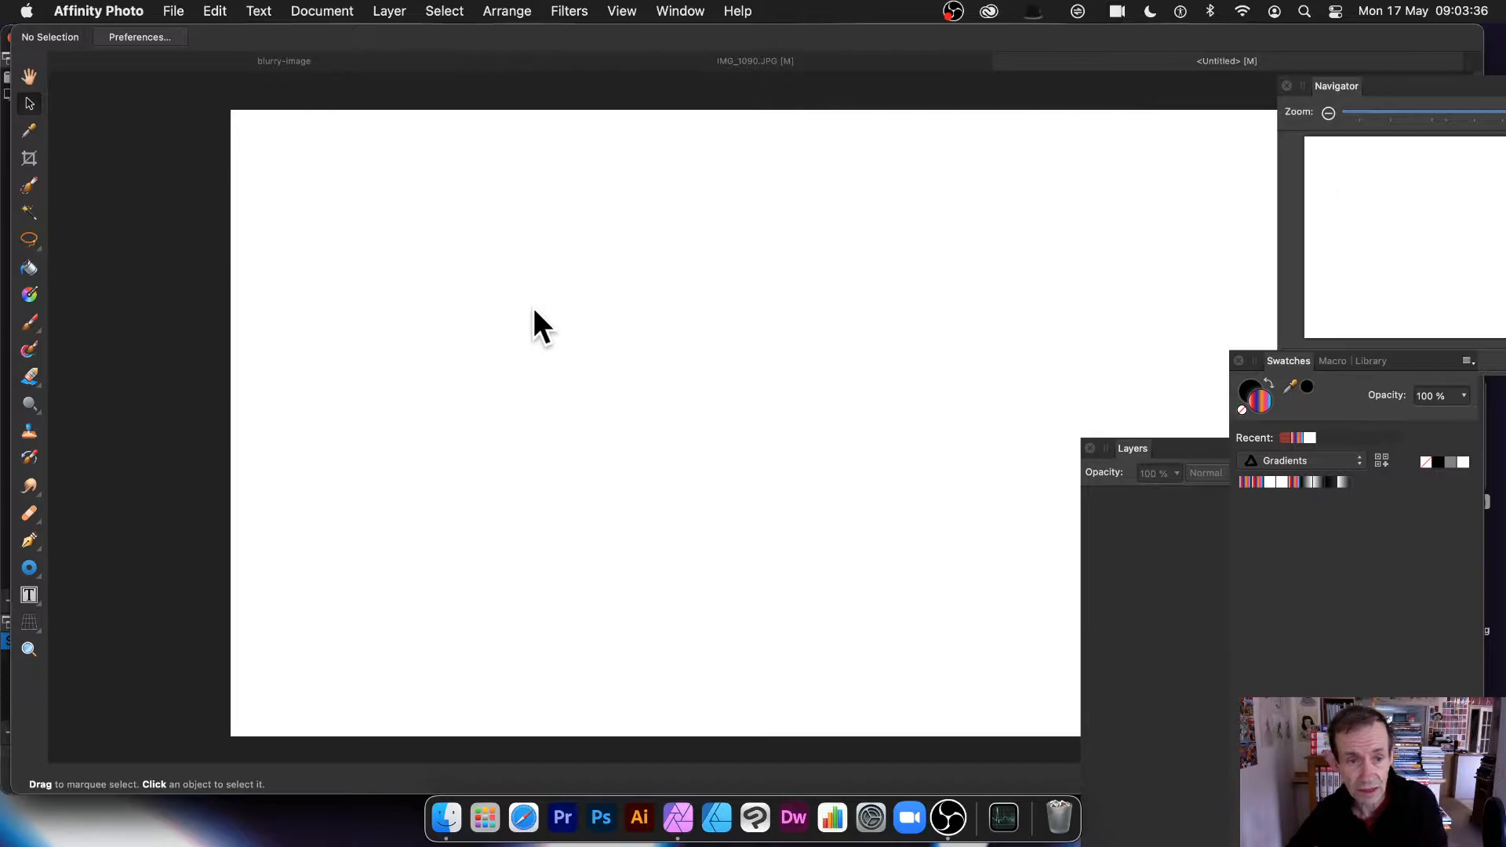
Draw a large gradient-filled donut in the middle of the page and start the Field Blur filter on it.
{"action": "left_click", "coordinate": [28, 569]}
{"action": "left_click_drag", "start_coordinate": [474, 191], "coordinate": [981, 672]}
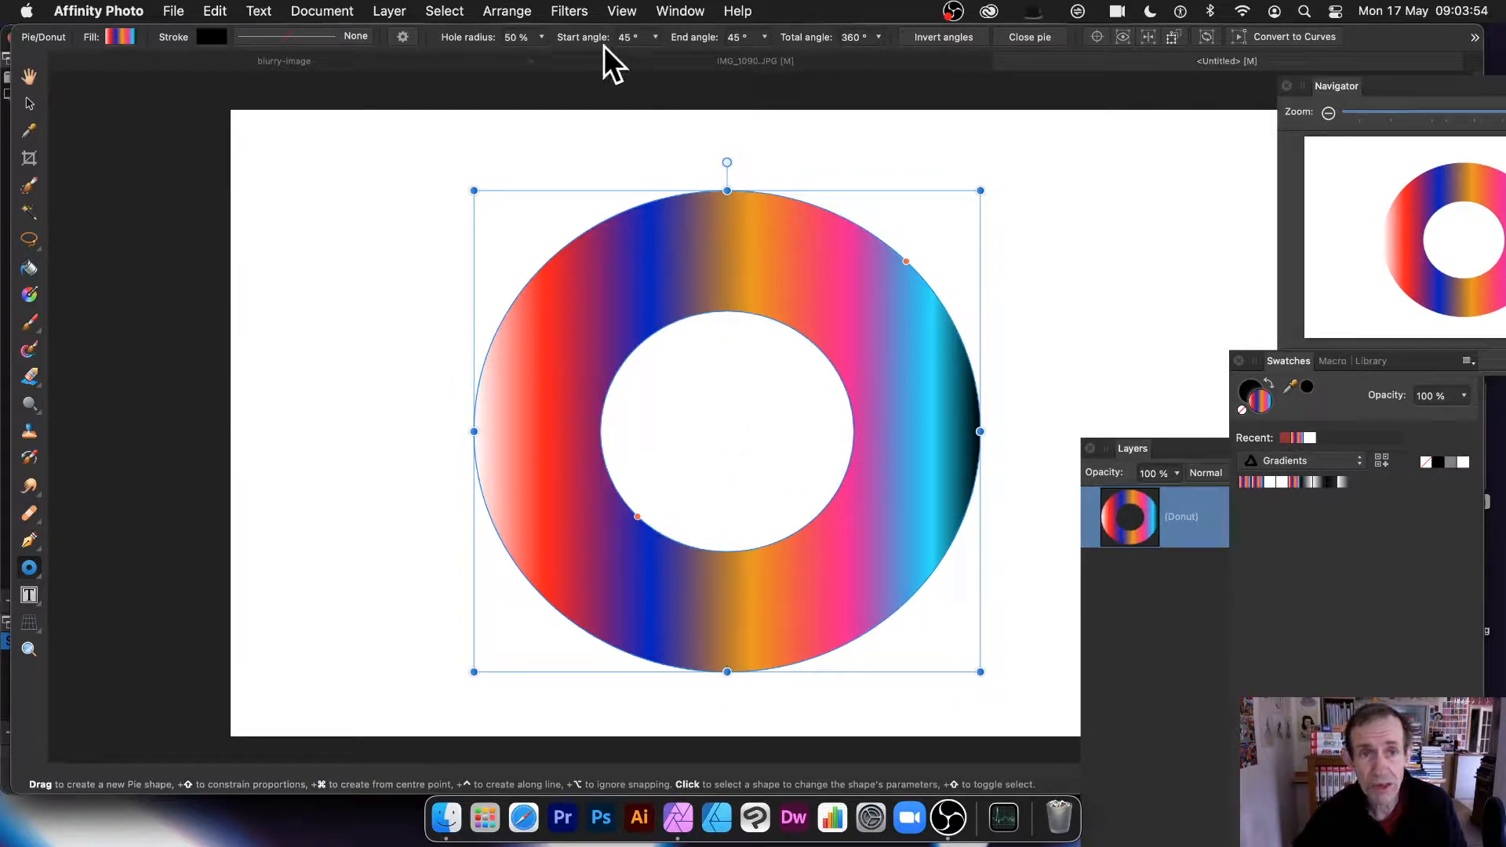
{"action": "left_click", "coordinate": [571, 11]}
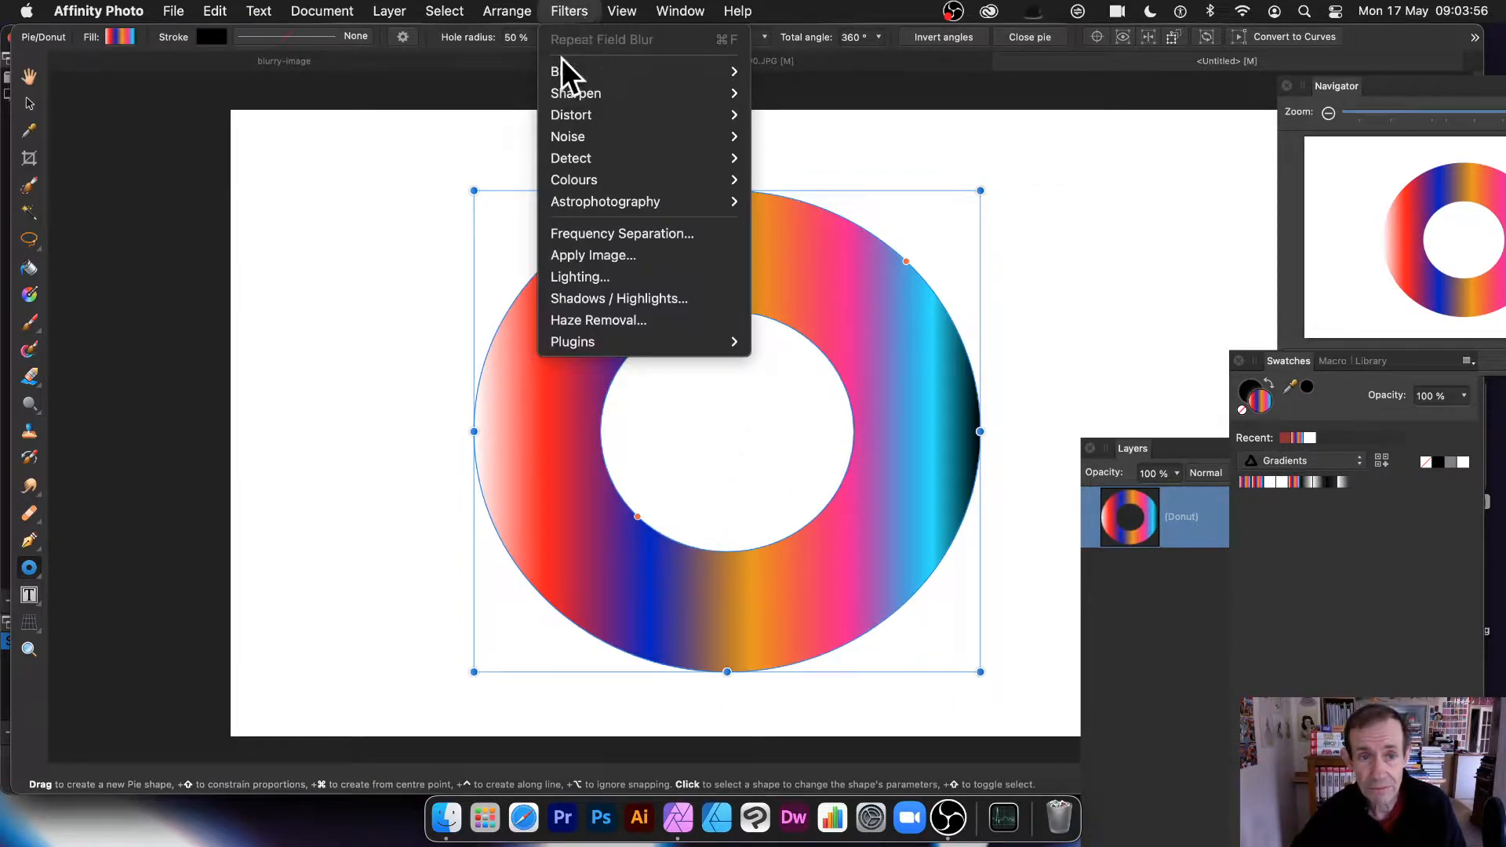
{"action": "mouse_move", "coordinate": [633, 70]}
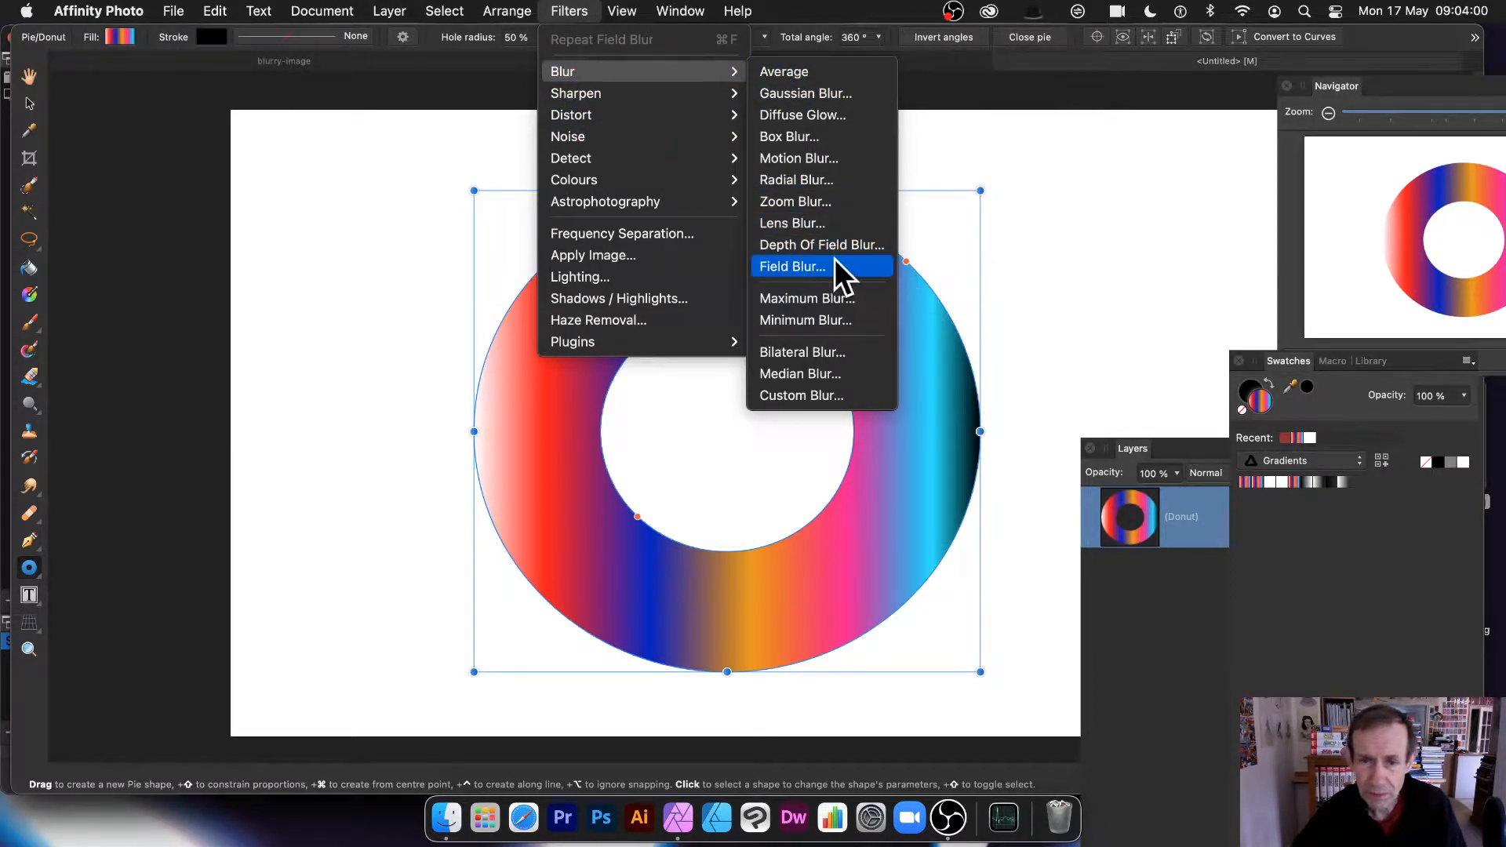
{"action": "mouse_move", "coordinate": [718, 207]}
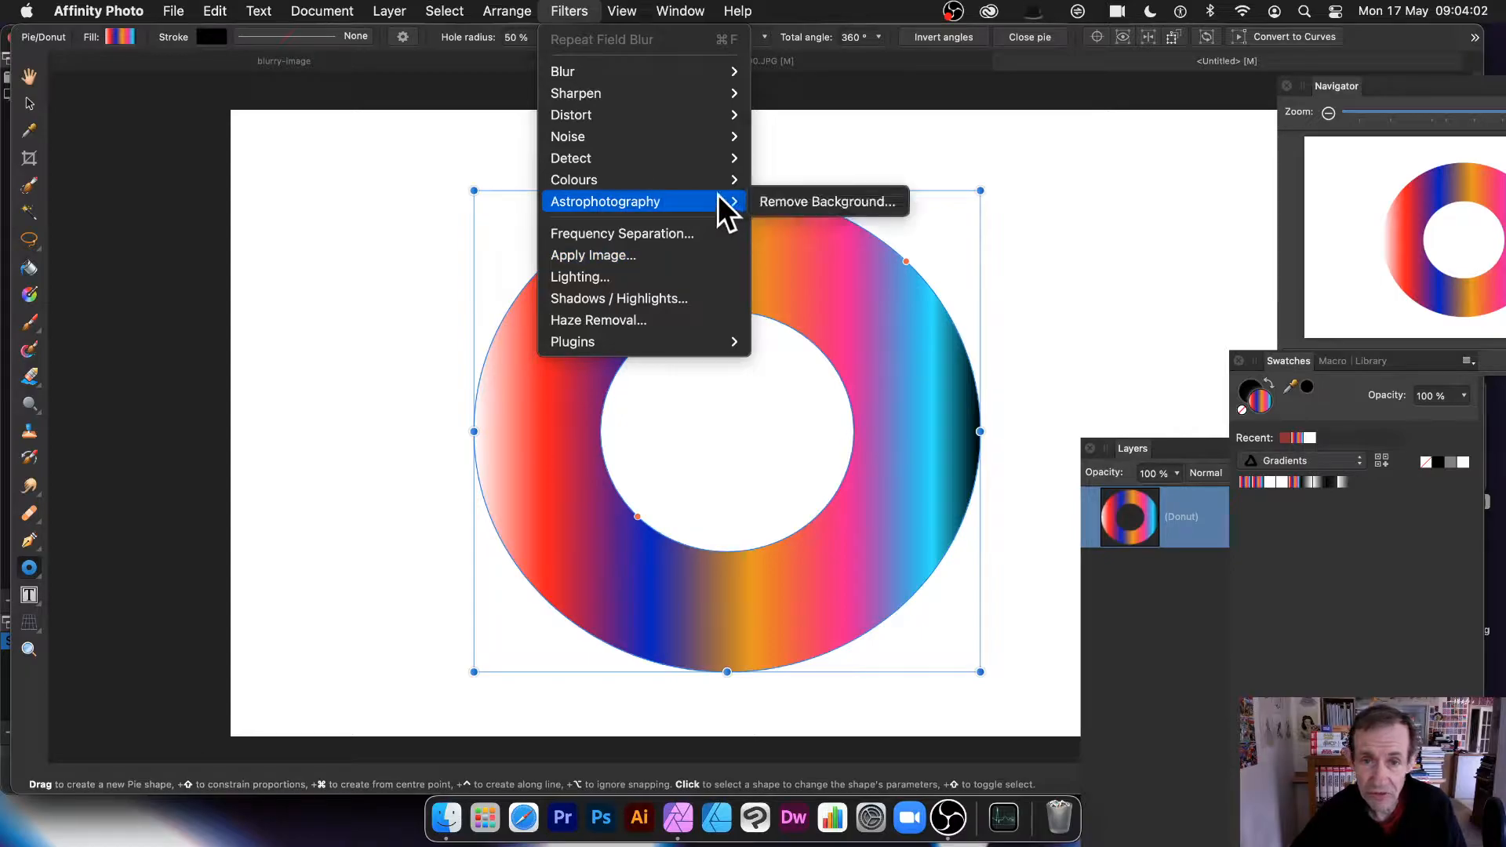
{"action": "mouse_move", "coordinate": [716, 73]}
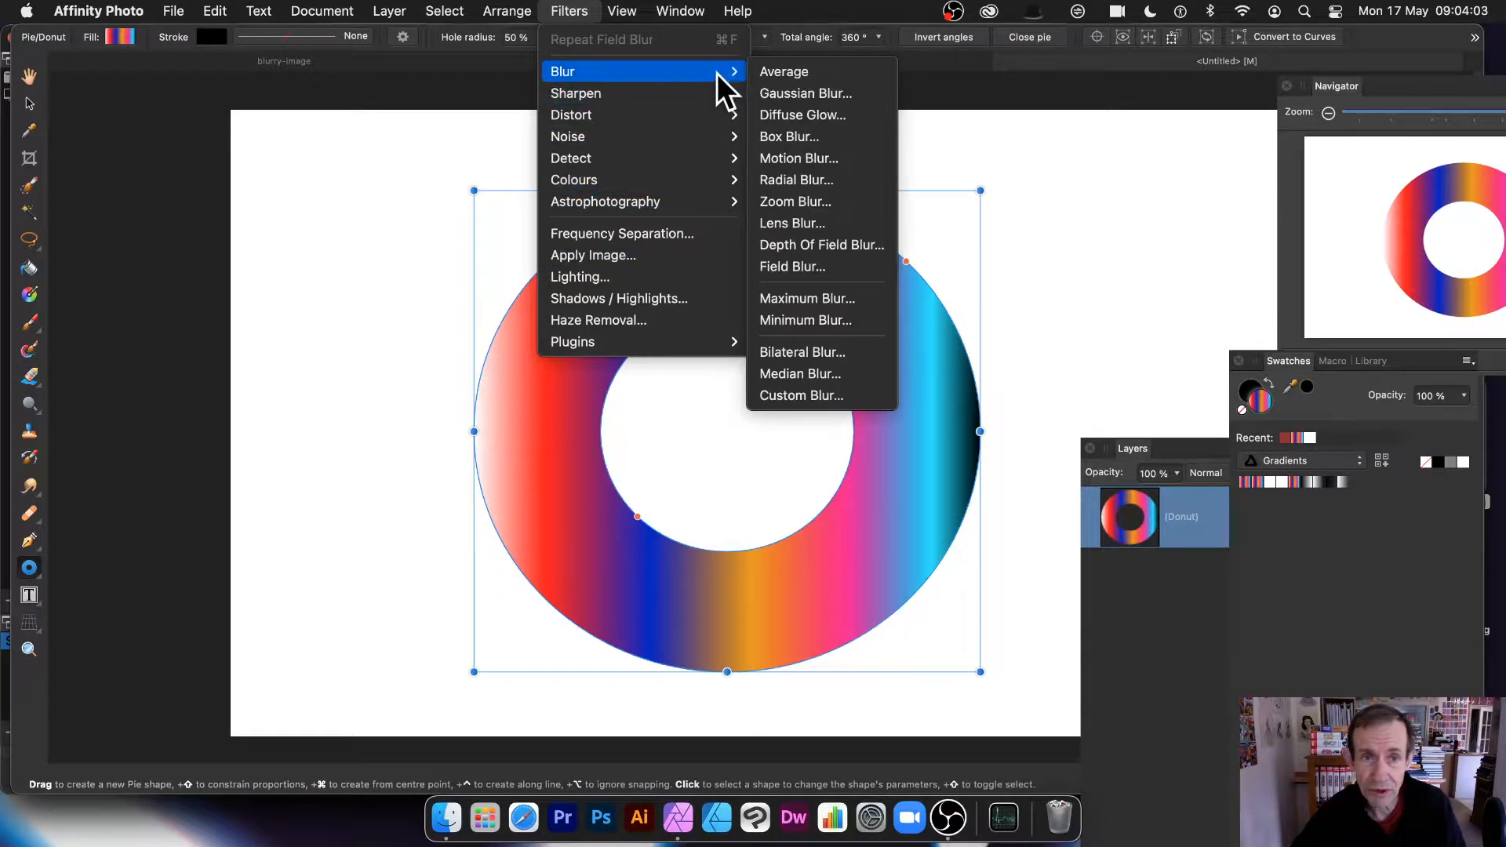
{"action": "left_click", "coordinate": [820, 267]}
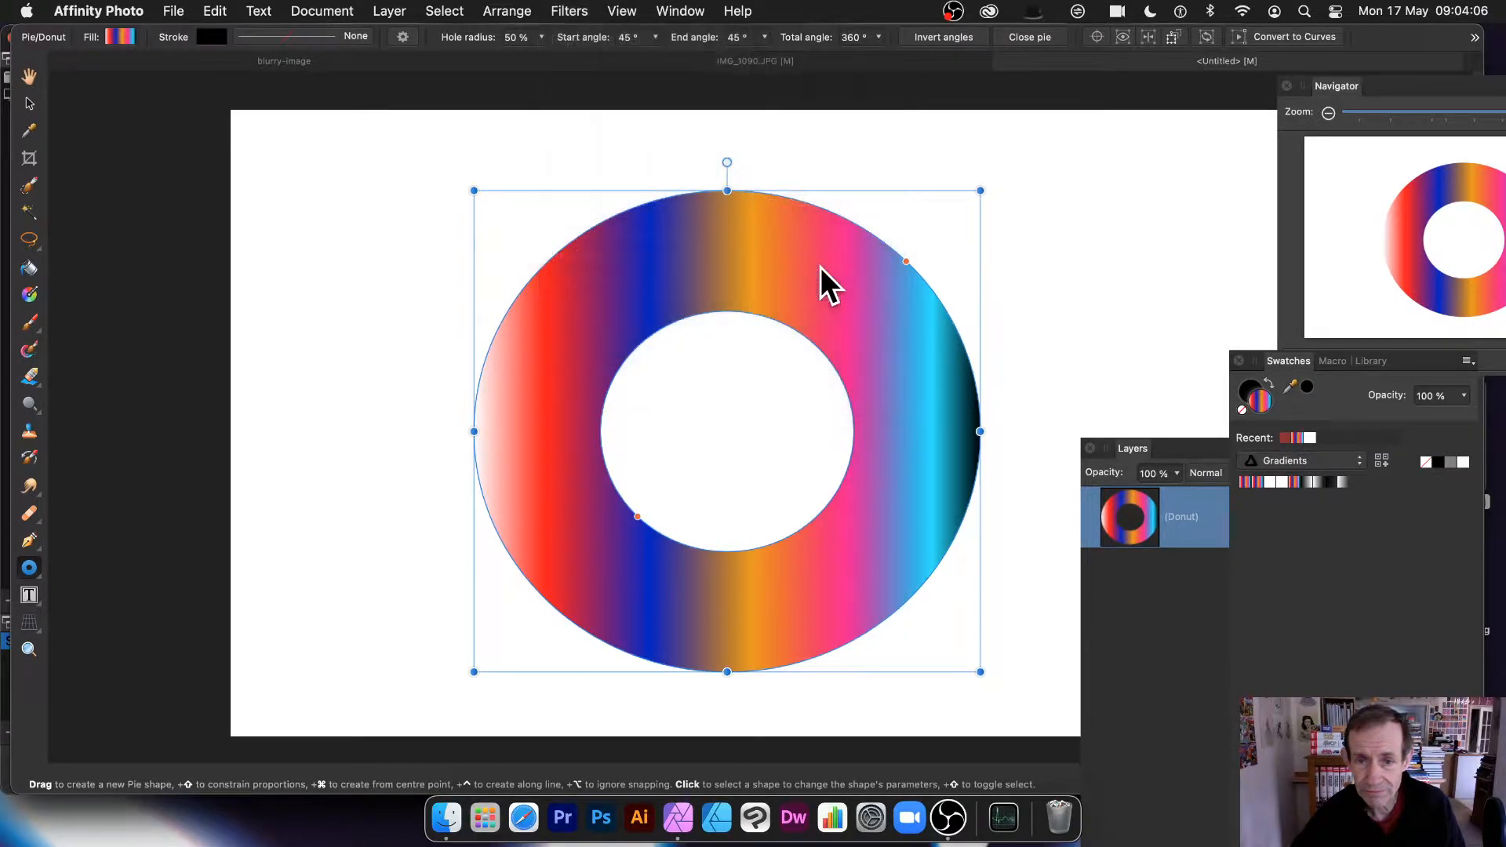
Place the first blur handle inside the donut's hole and set the global radius to 80 px.
{"action": "left_click_drag", "start_coordinate": [765, 424], "coordinate": [738, 405]}
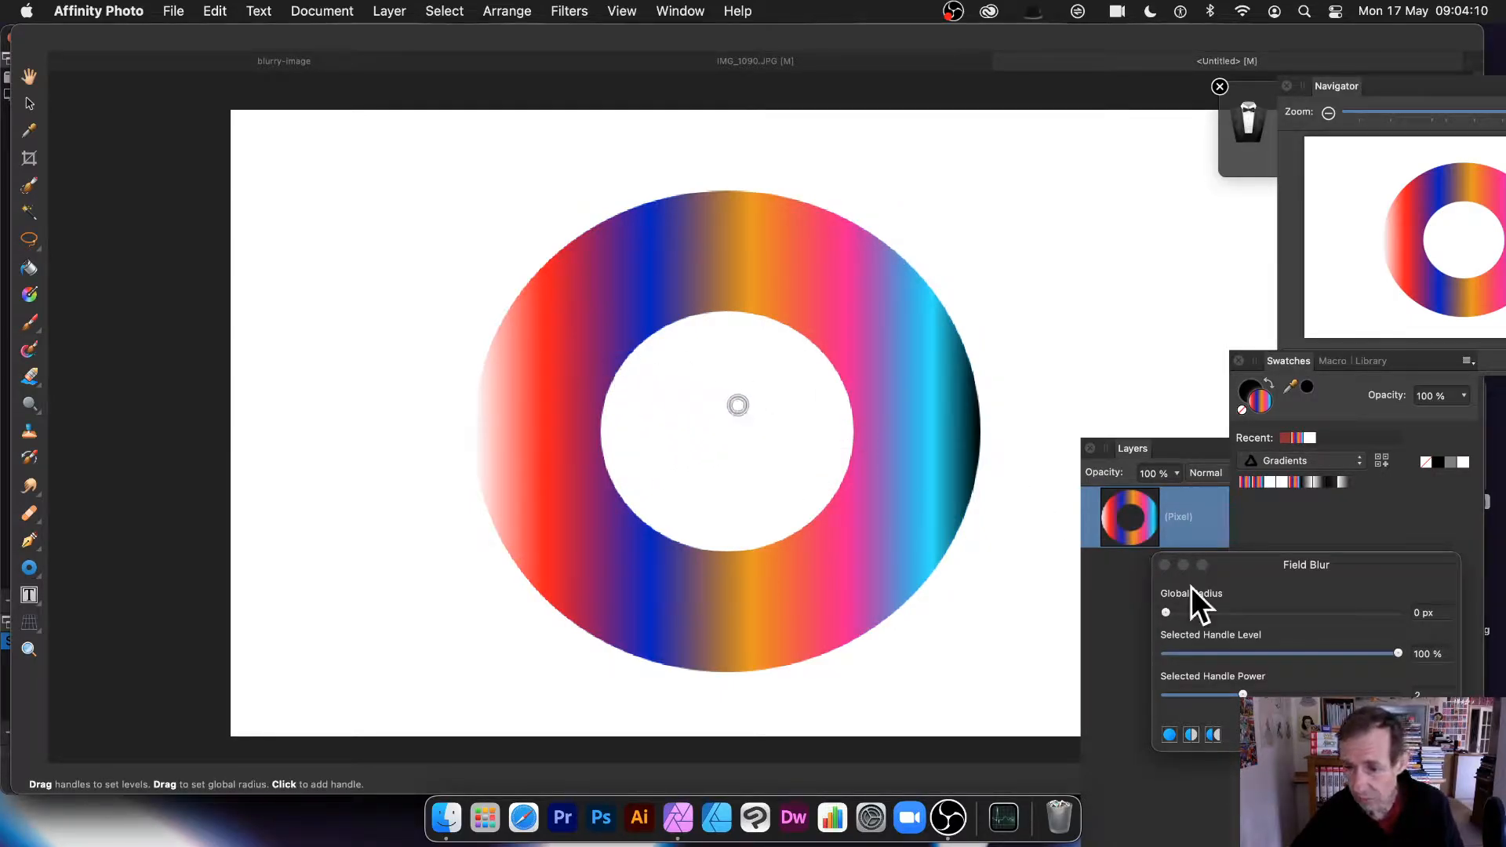
{"action": "left_click_drag", "start_coordinate": [1283, 562], "coordinate": [901, 398]}
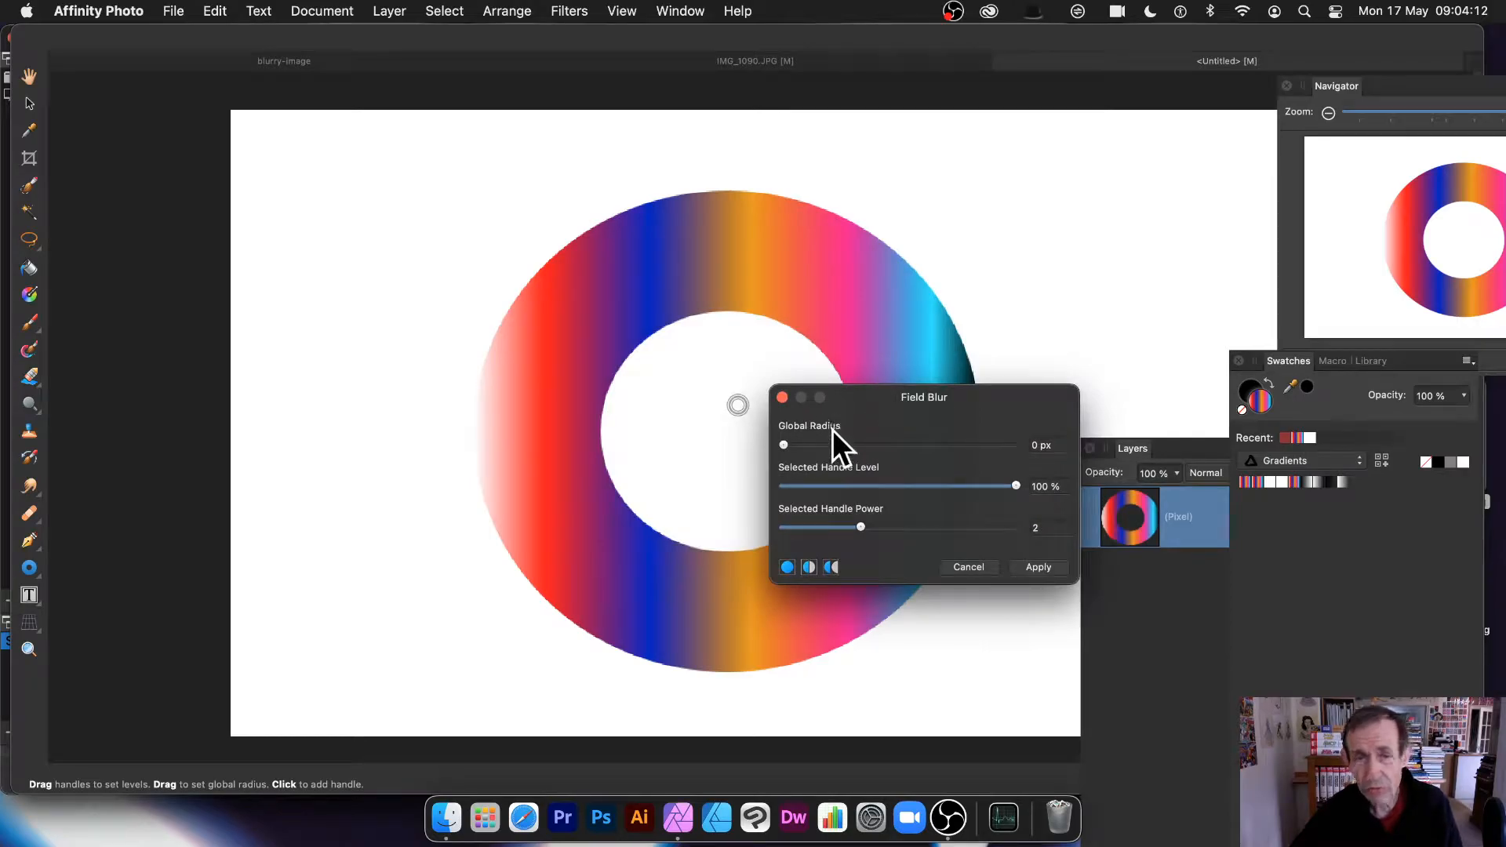
{"action": "left_click_drag", "start_coordinate": [823, 445], "coordinate": [1000, 445]}
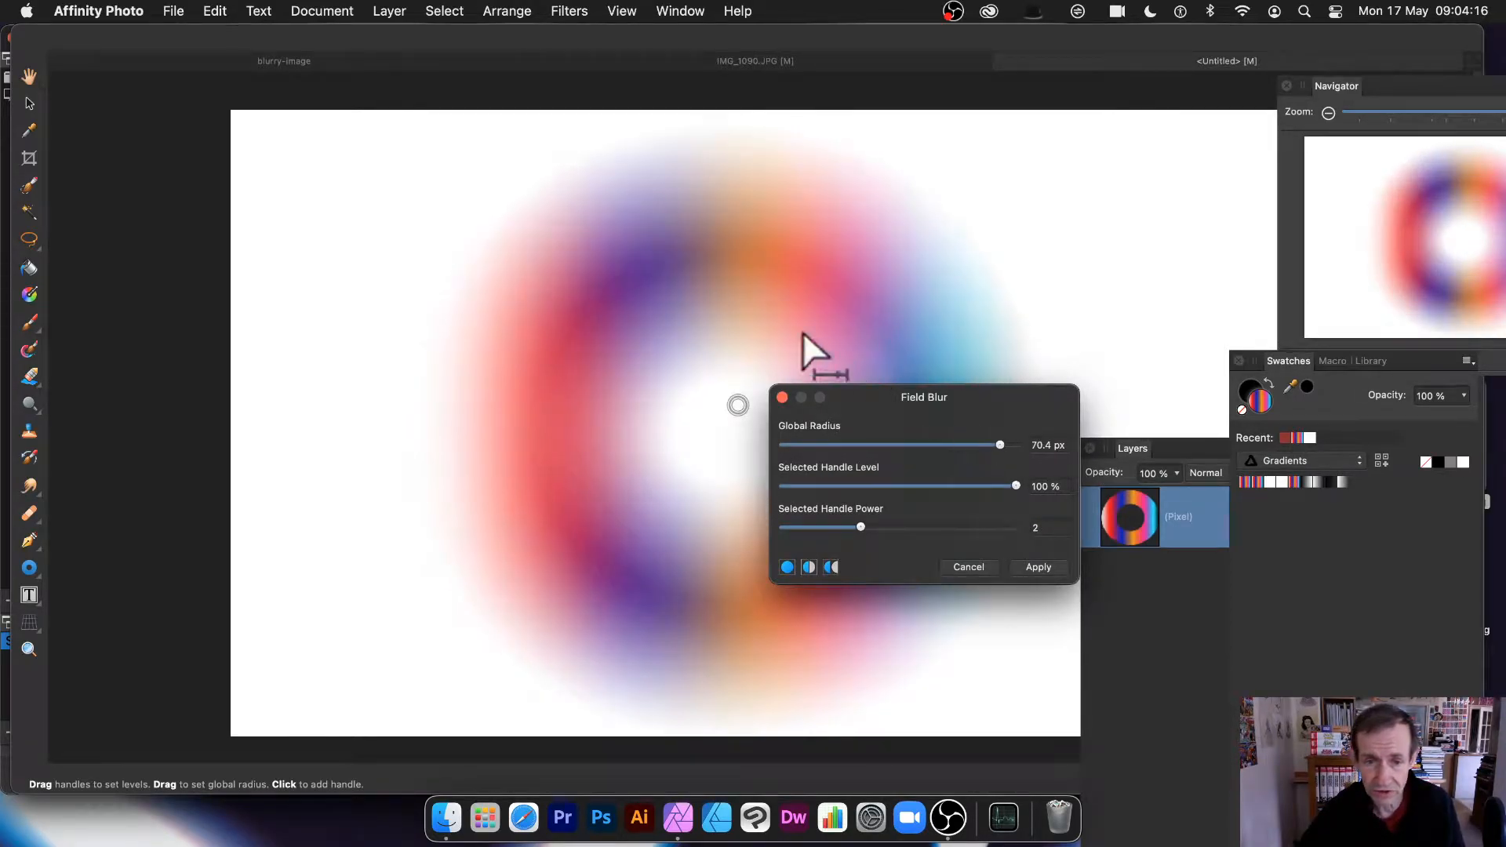
{"action": "mouse_move", "coordinate": [738, 405]}
{"action": "left_mouse_down"}
{"action": "mouse_move", "coordinate": [608, 385]}
{"action": "mouse_move", "coordinate": [681, 400]}
{"action": "mouse_move", "coordinate": [681, 473]}
{"action": "mouse_move", "coordinate": [738, 428]}
{"action": "left_mouse_up"}
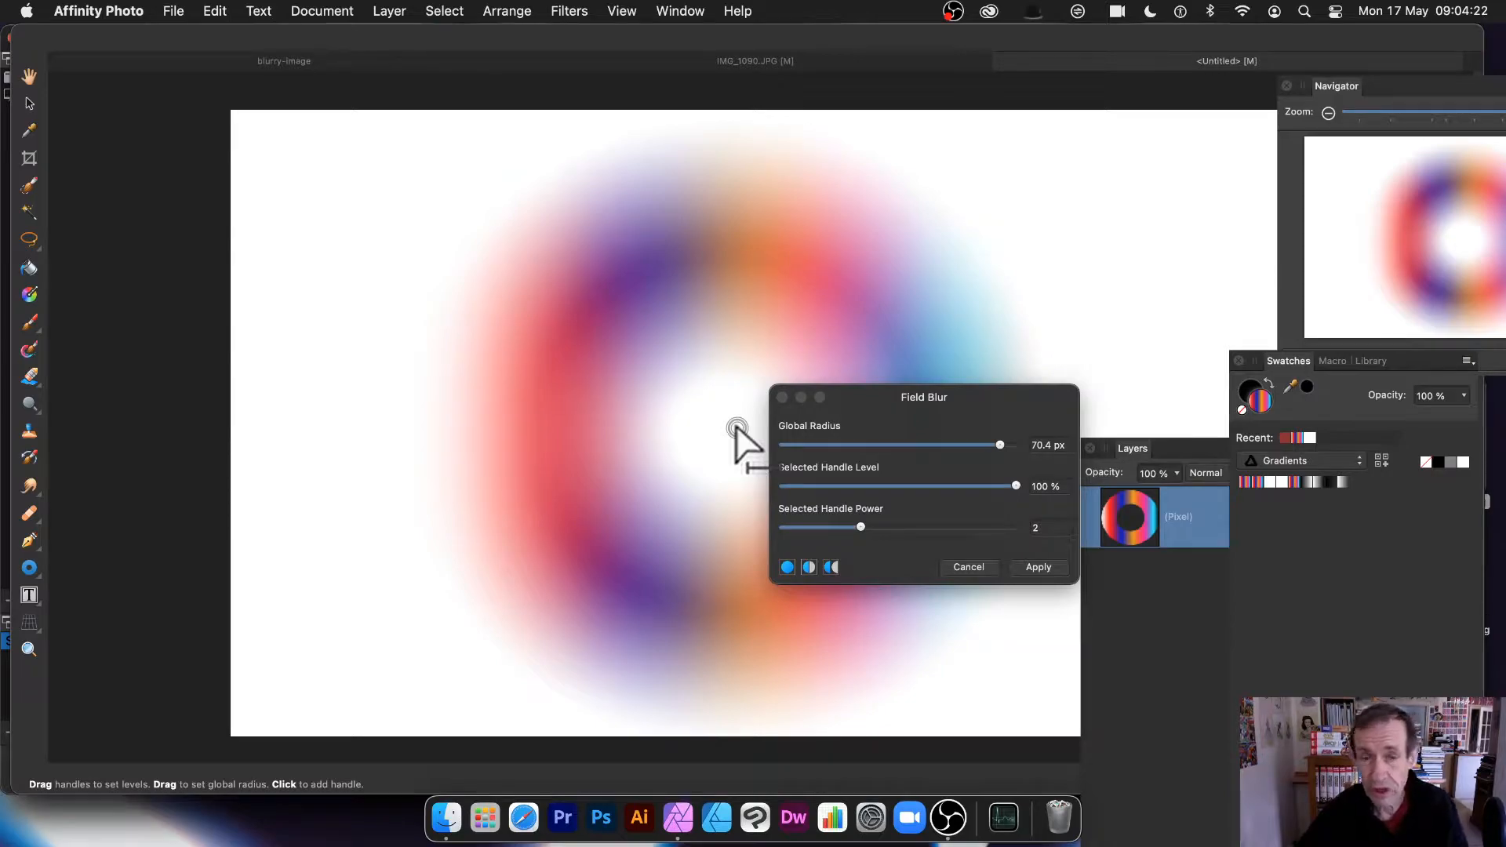
{"action": "left_click_drag", "start_coordinate": [886, 401], "coordinate": [996, 321]}
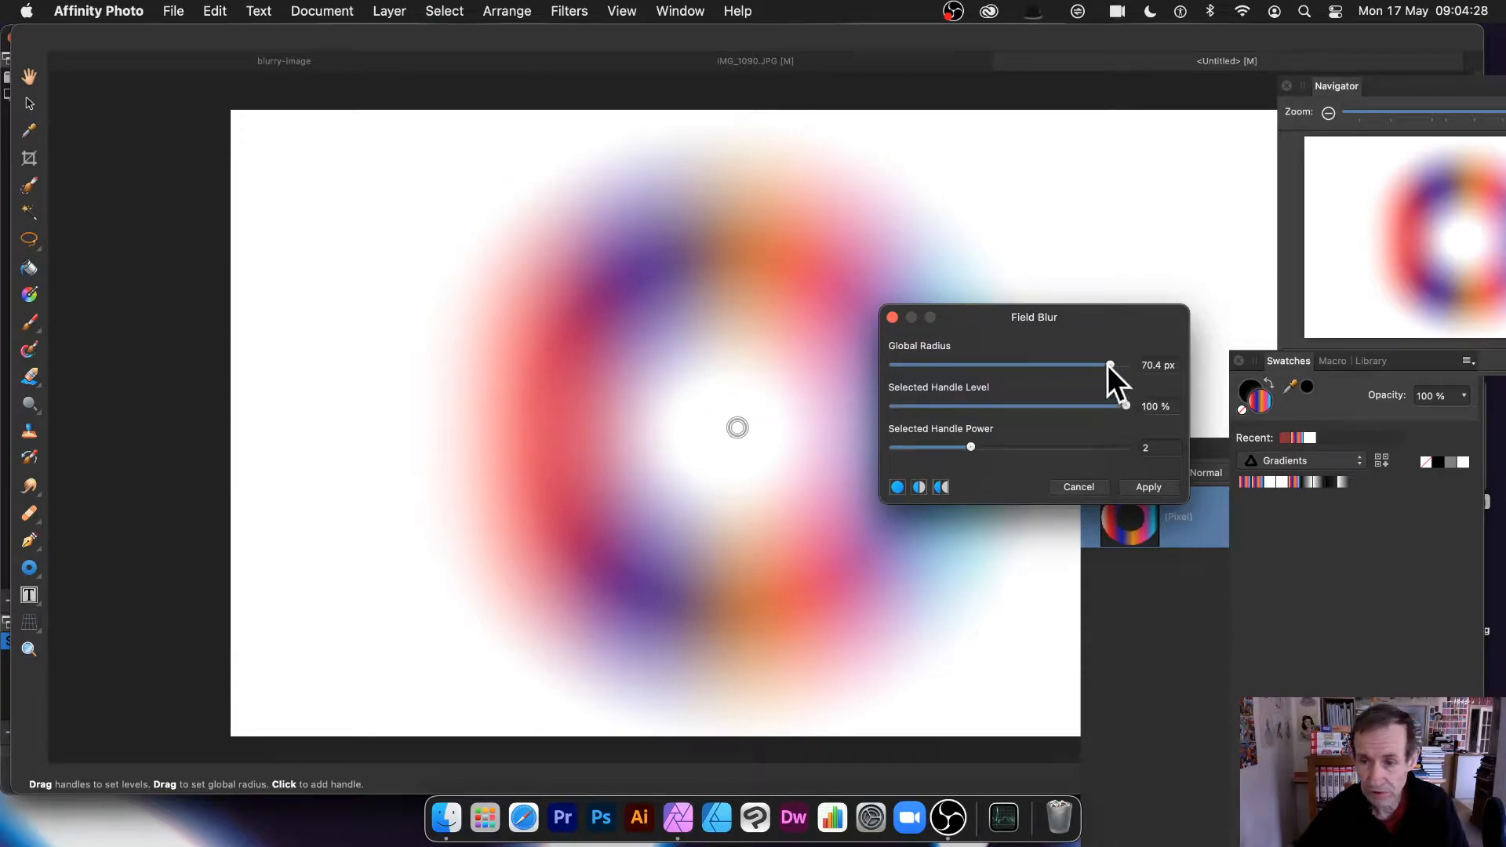
{"action": "left_click_drag", "start_coordinate": [1110, 365], "coordinate": [1114, 365]}
Add a second blur handle on the donut's left band and set its level to 3 %.
{"action": "left_click", "coordinate": [611, 434]}
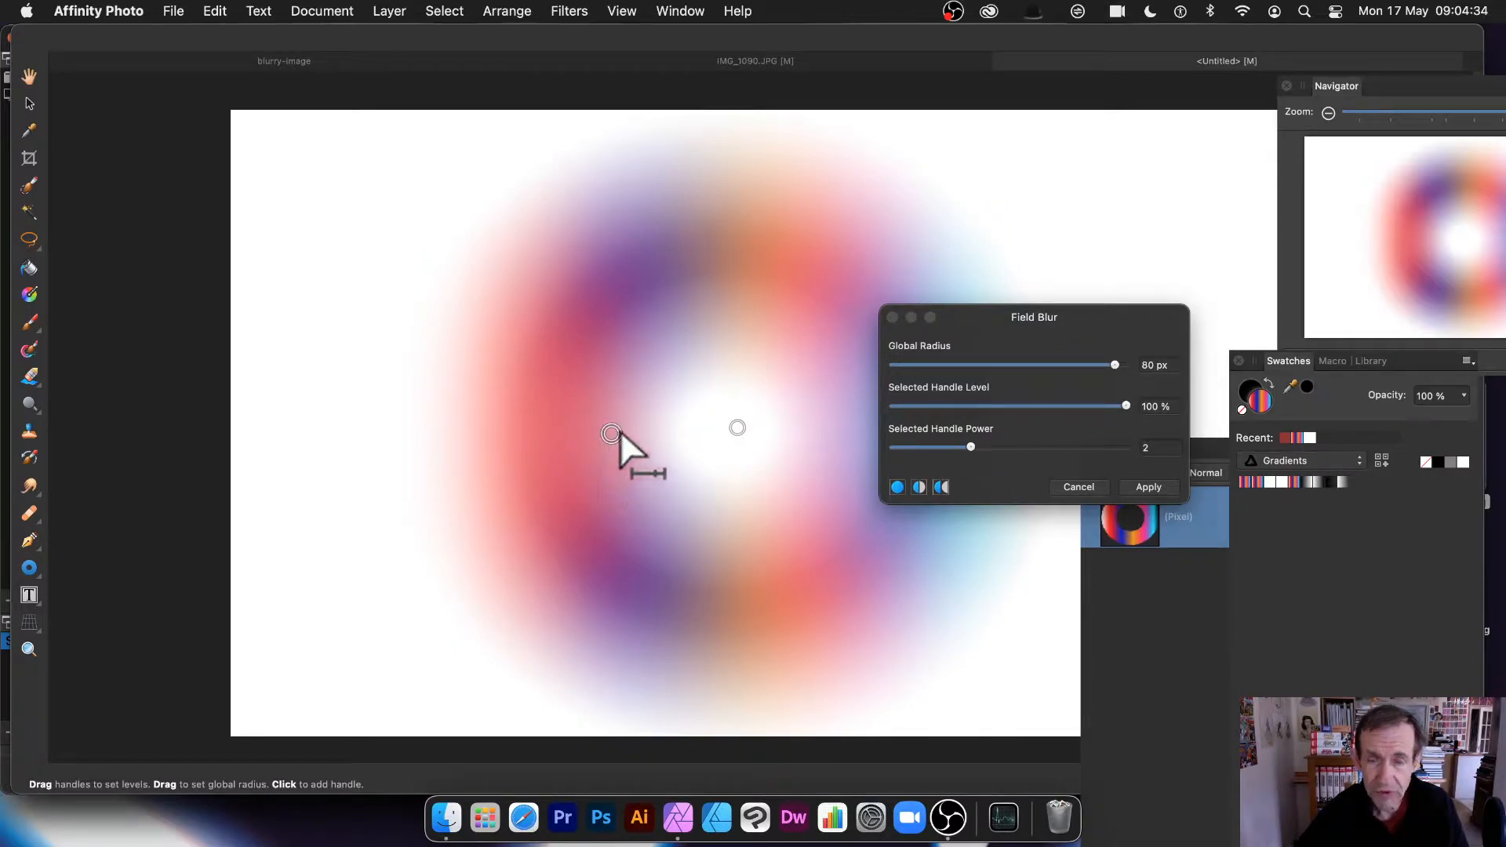
{"action": "left_click_drag", "start_coordinate": [620, 430], "coordinate": [587, 418]}
{"action": "left_click_drag", "start_coordinate": [981, 406], "coordinate": [900, 405]}
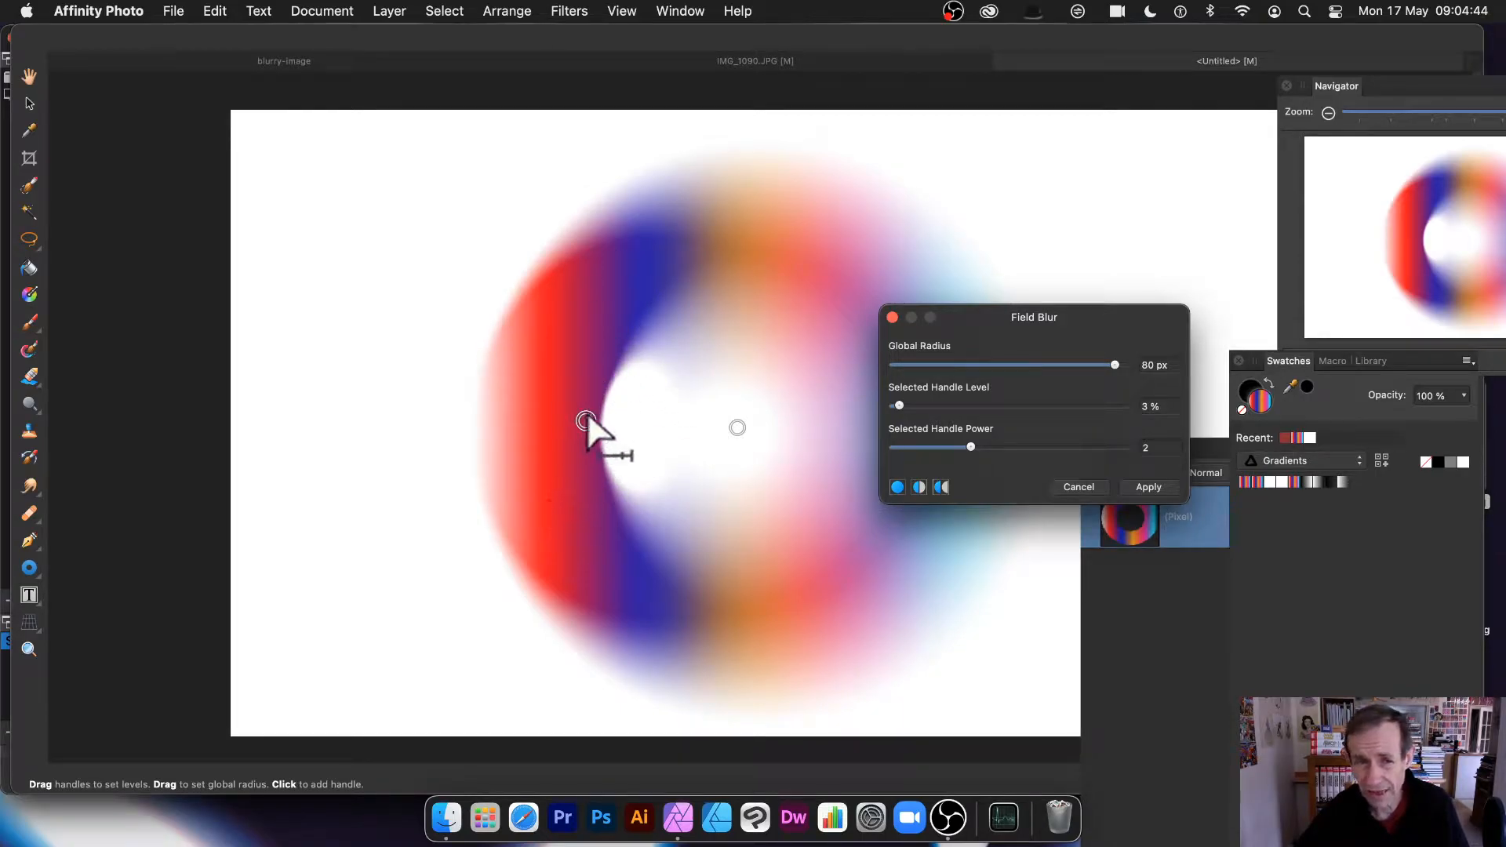
Move the second blur handle to the donut's lower-left edge.
{"action": "left_click_drag", "start_coordinate": [586, 422], "coordinate": [884, 486]}
{"action": "left_click_drag", "start_coordinate": [952, 320], "coordinate": [1023, 312]}
{"action": "left_click_drag", "start_coordinate": [884, 486], "coordinate": [599, 617]}
Add a third blur handle with a 9 % level at the donut's lower-right edge and set the global radius to 110 px.
{"action": "left_click", "coordinate": [760, 218]}
{"action": "left_click_drag", "start_coordinate": [1087, 398], "coordinate": [985, 397]}
{"action": "left_click_drag", "start_coordinate": [776, 222], "coordinate": [895, 622]}
{"action": "left_click_drag", "start_coordinate": [626, 614], "coordinate": [613, 262]}
Move the first, full-level blur handle from the donut's centre to the lower part of its hole.
{"action": "left_click", "coordinate": [737, 427]}
{"action": "left_click_drag", "start_coordinate": [737, 427], "coordinate": [731, 639]}
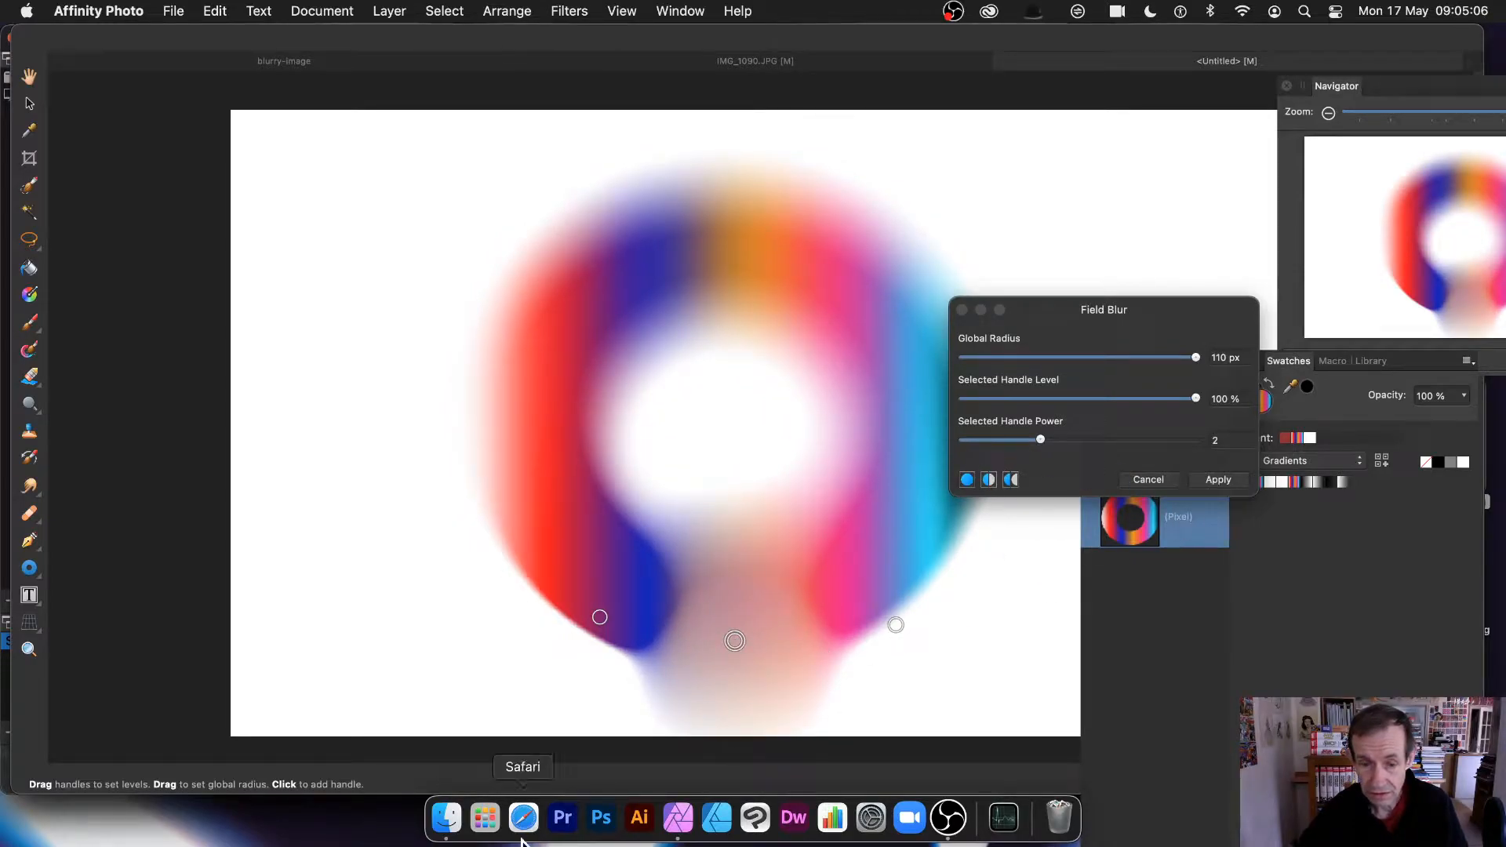
{"action": "left_click_drag", "start_coordinate": [734, 640], "coordinate": [747, 519]}
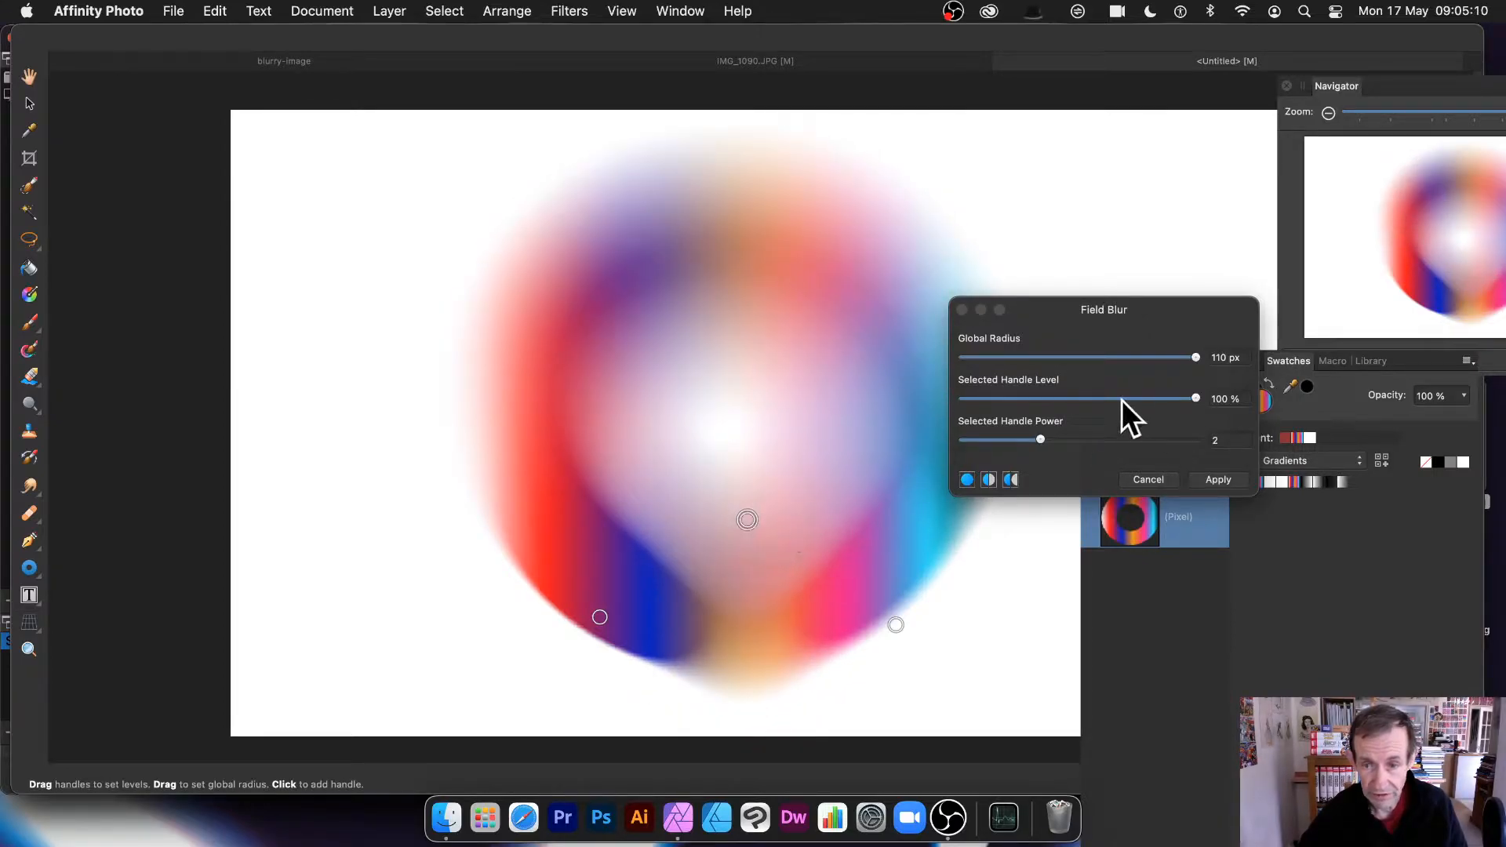
Set the lower-left handle's level to 2 % and shift the full-level handle further toward the hole's lower left.
{"action": "left_click", "coordinate": [599, 617]}
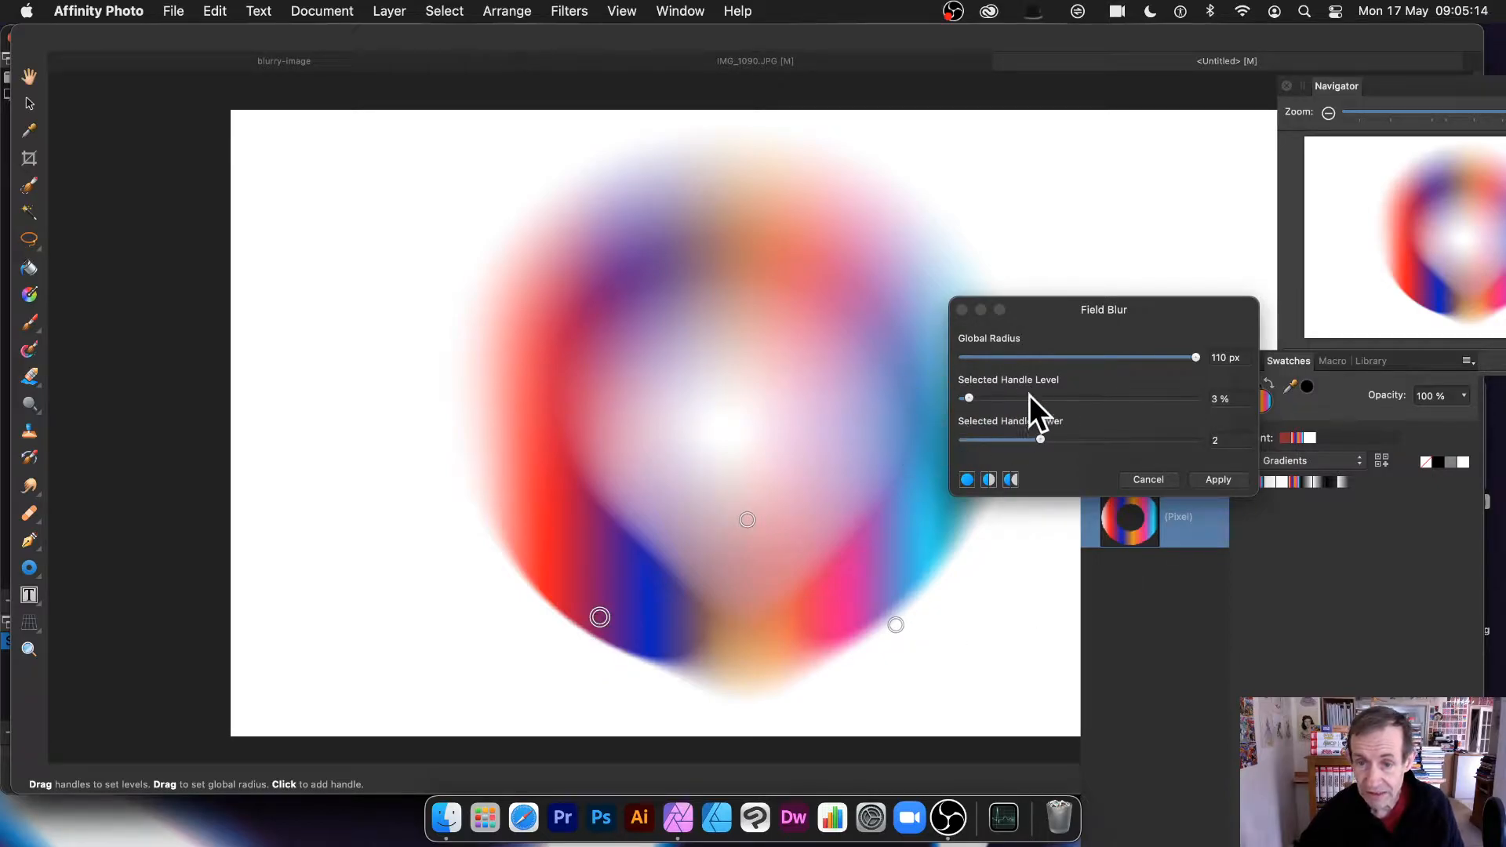
{"action": "left_click", "coordinate": [967, 397]}
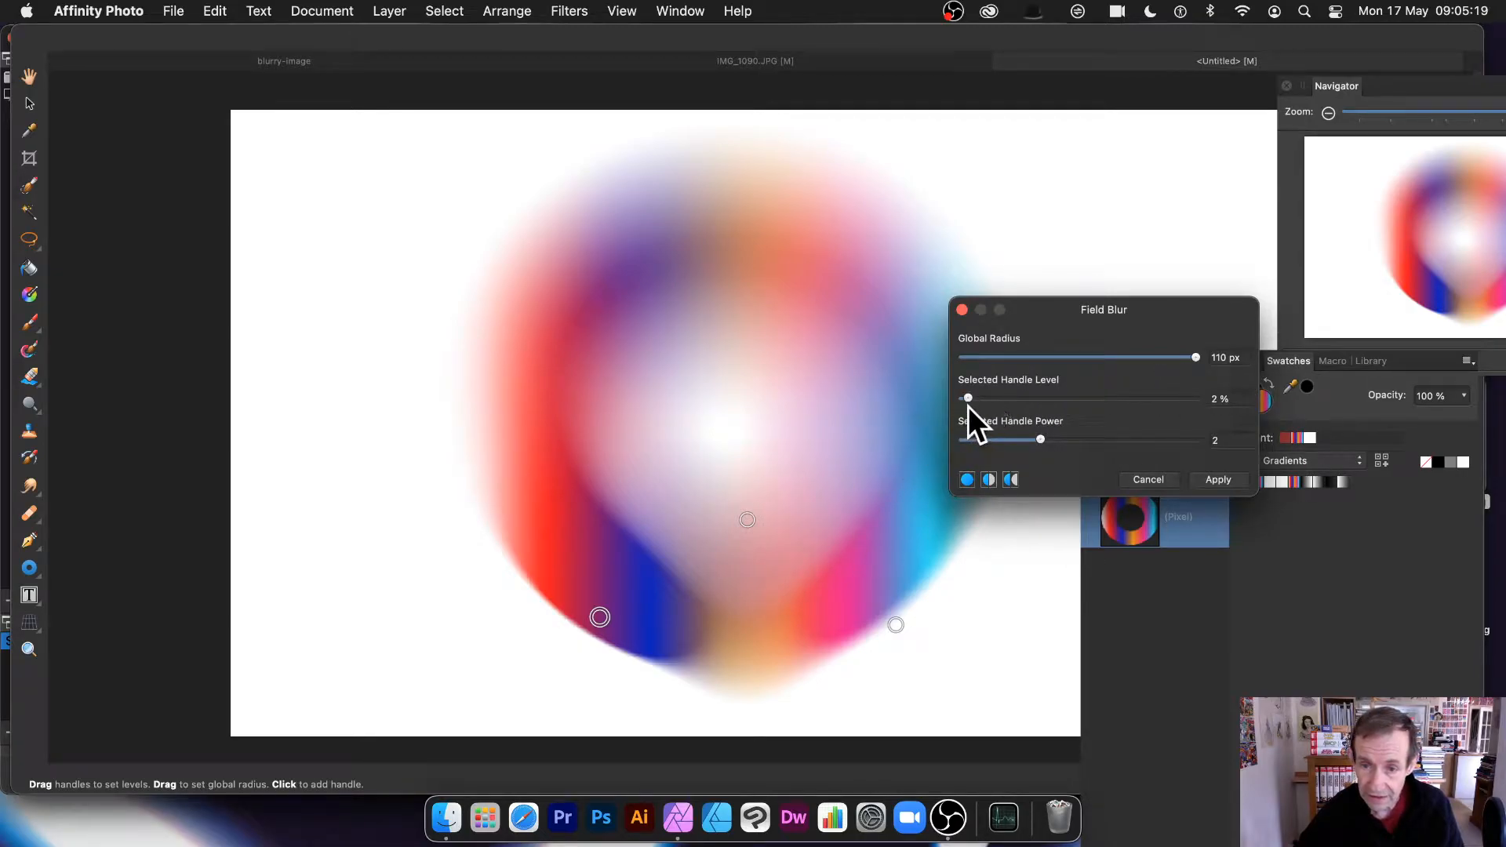
{"action": "left_click", "coordinate": [746, 520]}
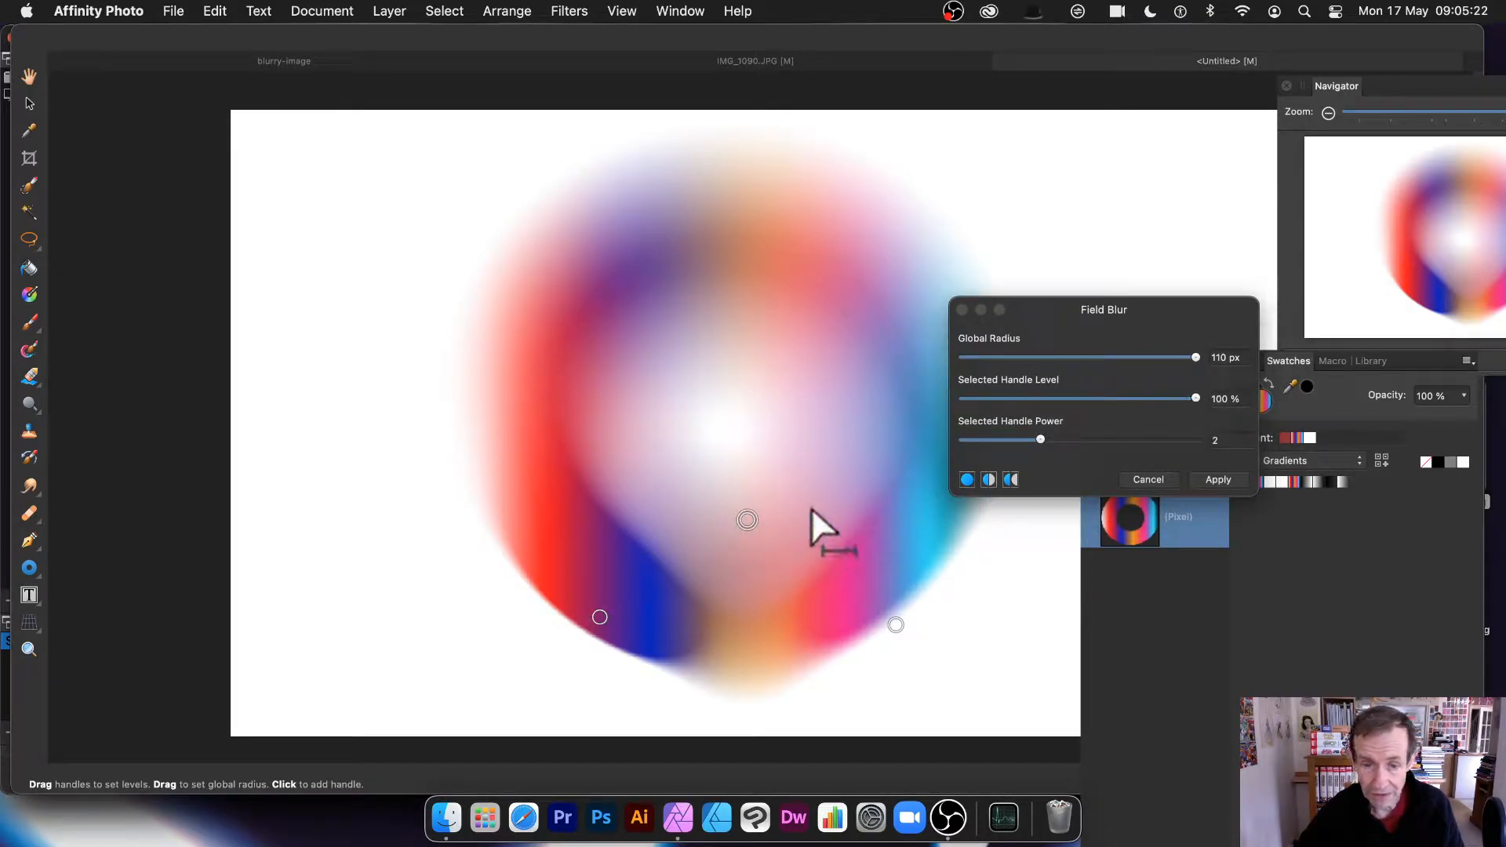
{"action": "left_click_drag", "start_coordinate": [746, 520], "coordinate": [683, 527]}
Set the lower-right handle's level to 6 % and power to 1.797, and move it slightly upward.
{"action": "left_click", "coordinate": [897, 627]}
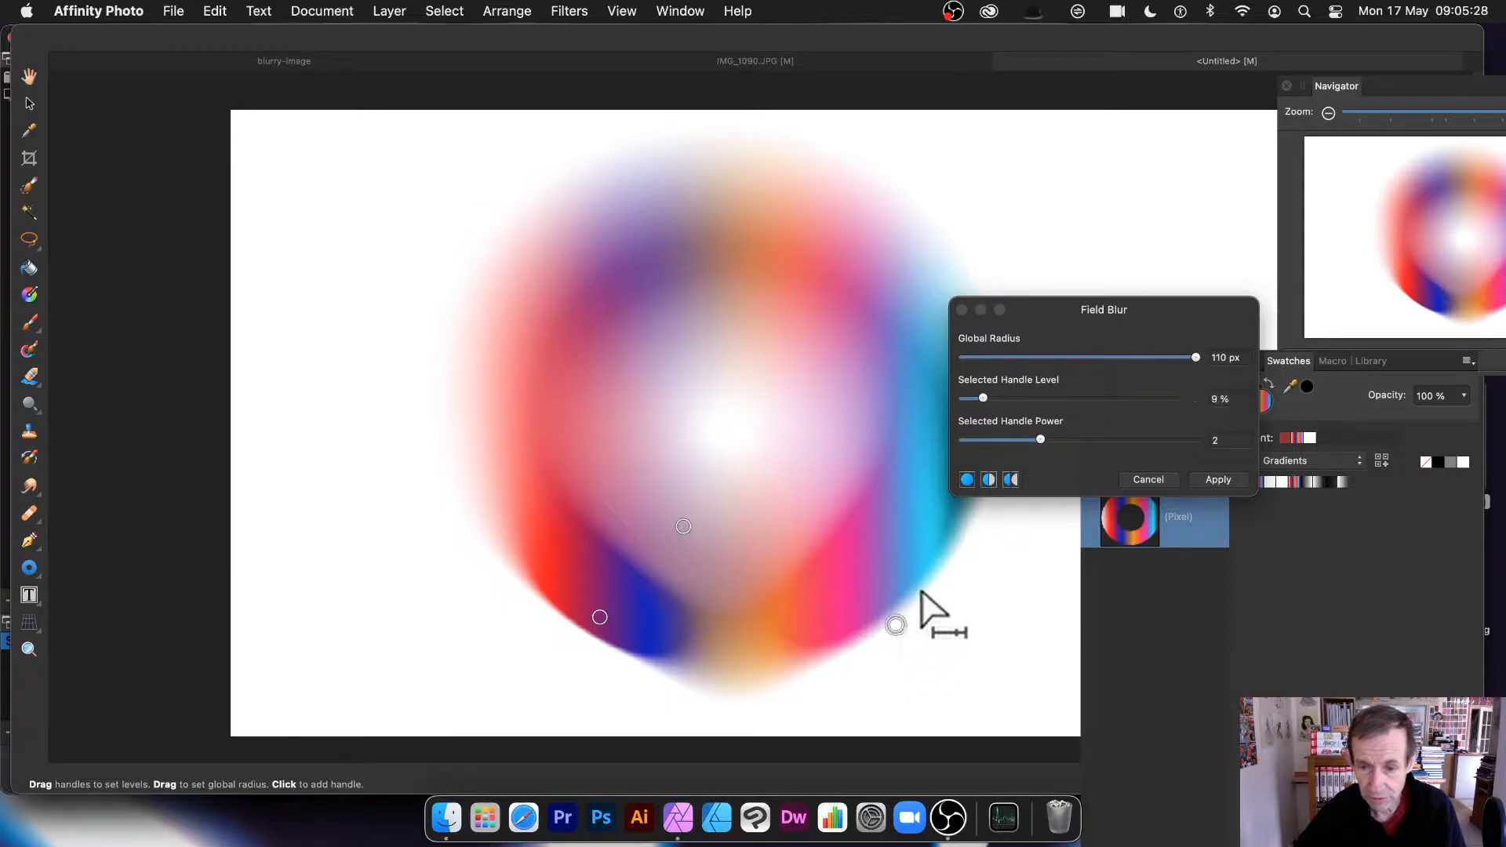
{"action": "left_click", "coordinate": [977, 398]}
{"action": "mouse_move", "coordinate": [1055, 436]}
{"action": "left_mouse_down"}
{"action": "mouse_move", "coordinate": [1106, 444]}
{"action": "mouse_move", "coordinate": [1005, 448]}
{"action": "mouse_move", "coordinate": [1123, 450]}
{"action": "mouse_move", "coordinate": [1034, 448]}
{"action": "left_mouse_up"}
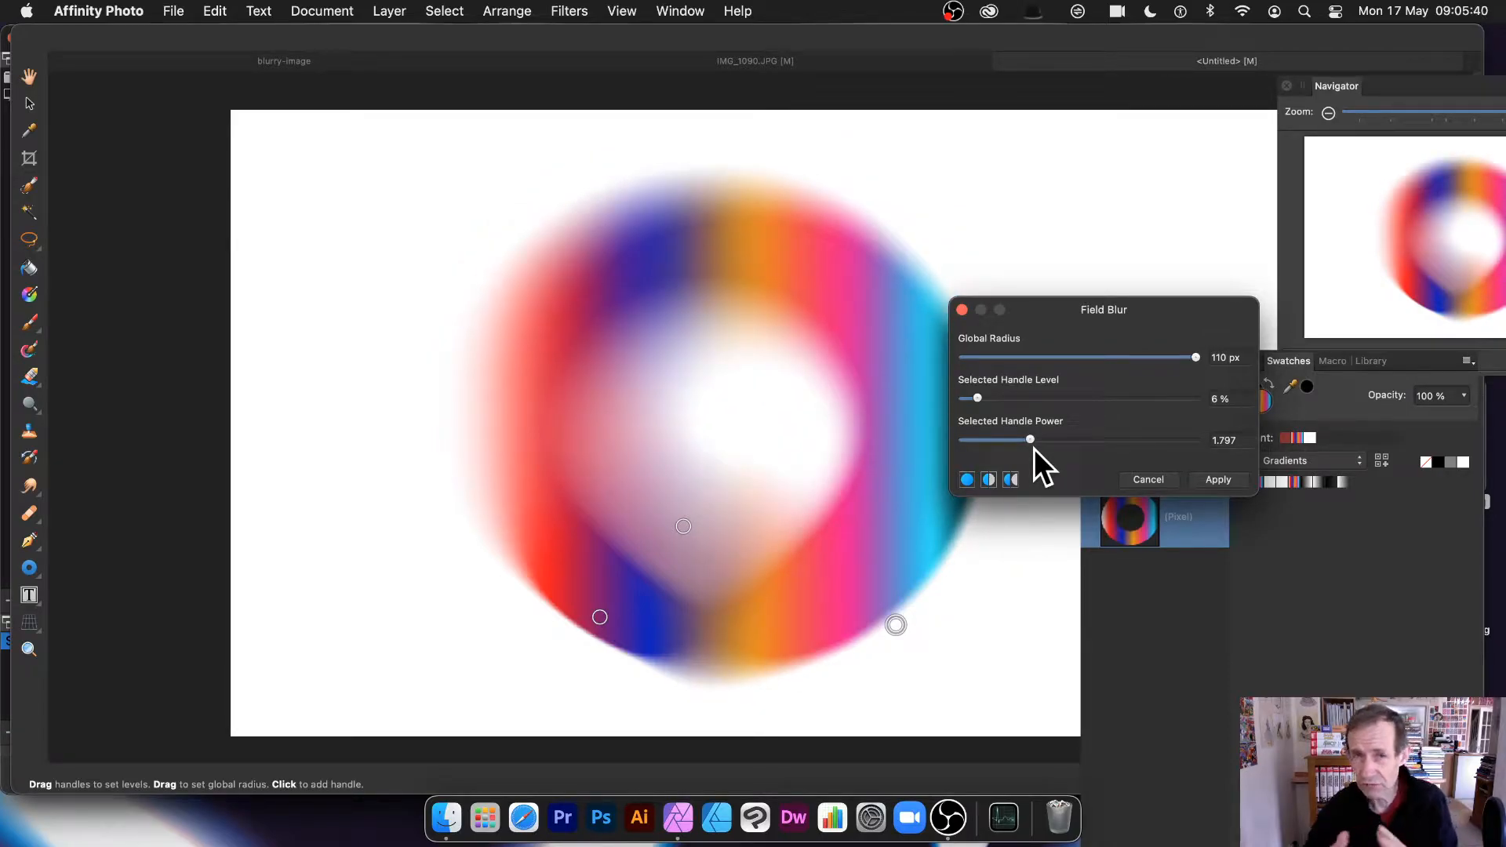
{"action": "mouse_move", "coordinate": [894, 625]}
{"action": "left_mouse_down"}
{"action": "mouse_move", "coordinate": [883, 578]}
{"action": "mouse_move", "coordinate": [892, 602]}
{"action": "left_mouse_up"}
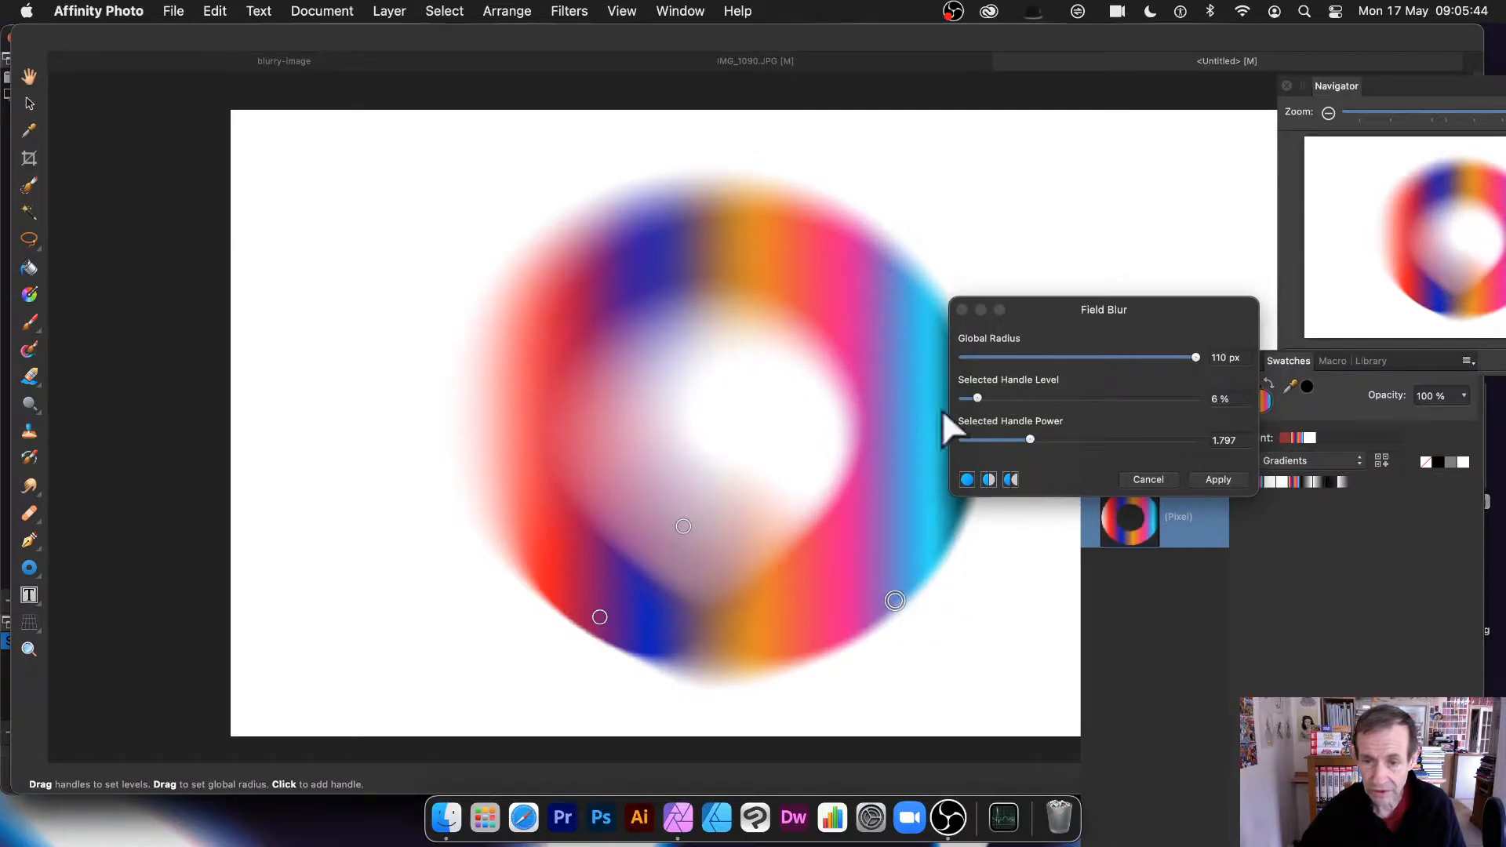
Set the lower-right handle's power to 1.944 and apply the Field Blur.
{"action": "left_click_drag", "start_coordinate": [1028, 439], "coordinate": [1087, 449]}
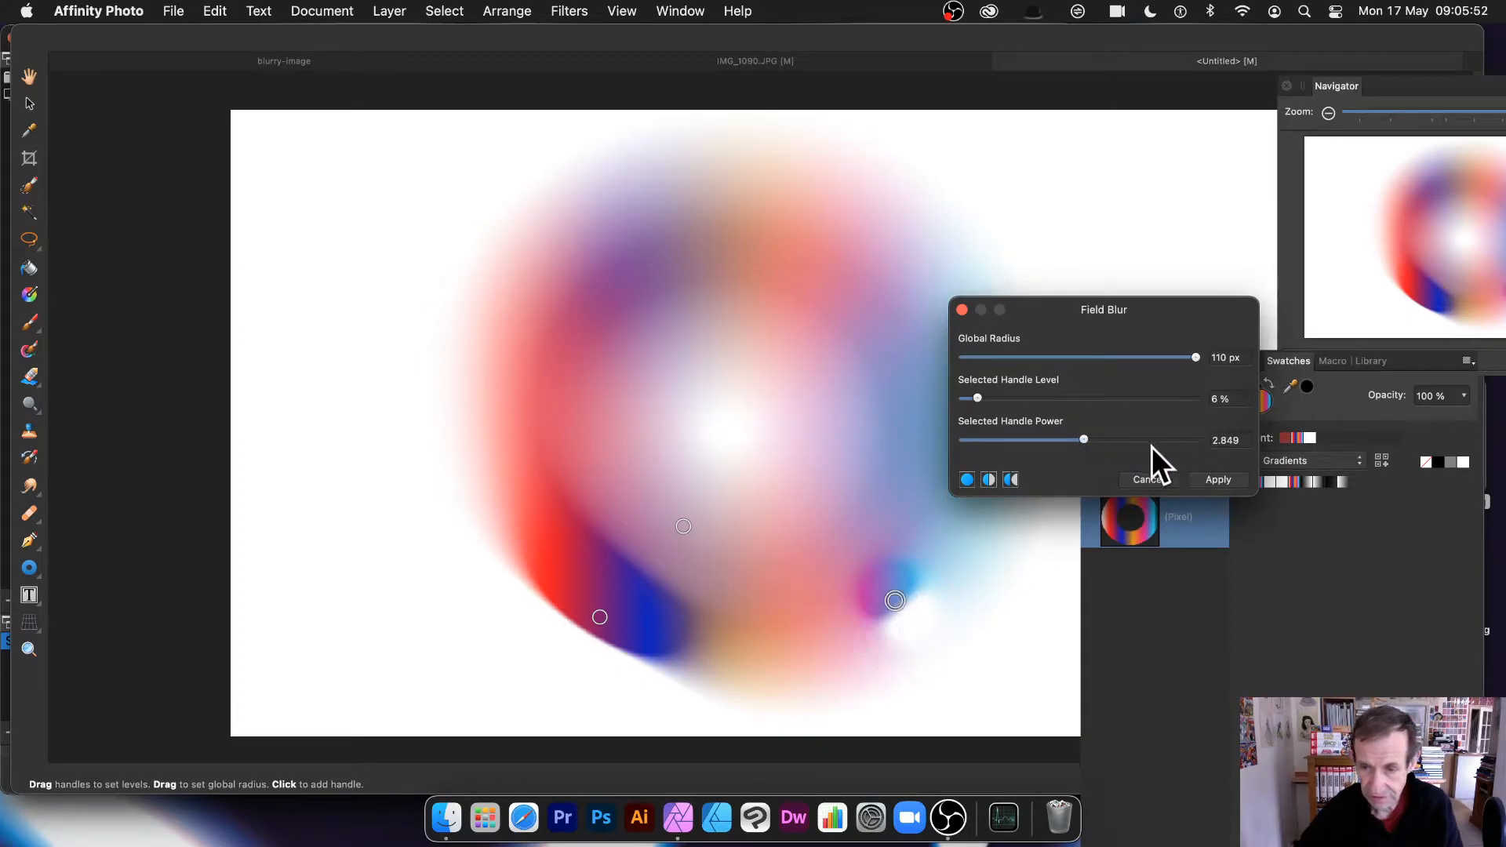
{"action": "left_click_drag", "start_coordinate": [1084, 440], "coordinate": [1037, 440]}
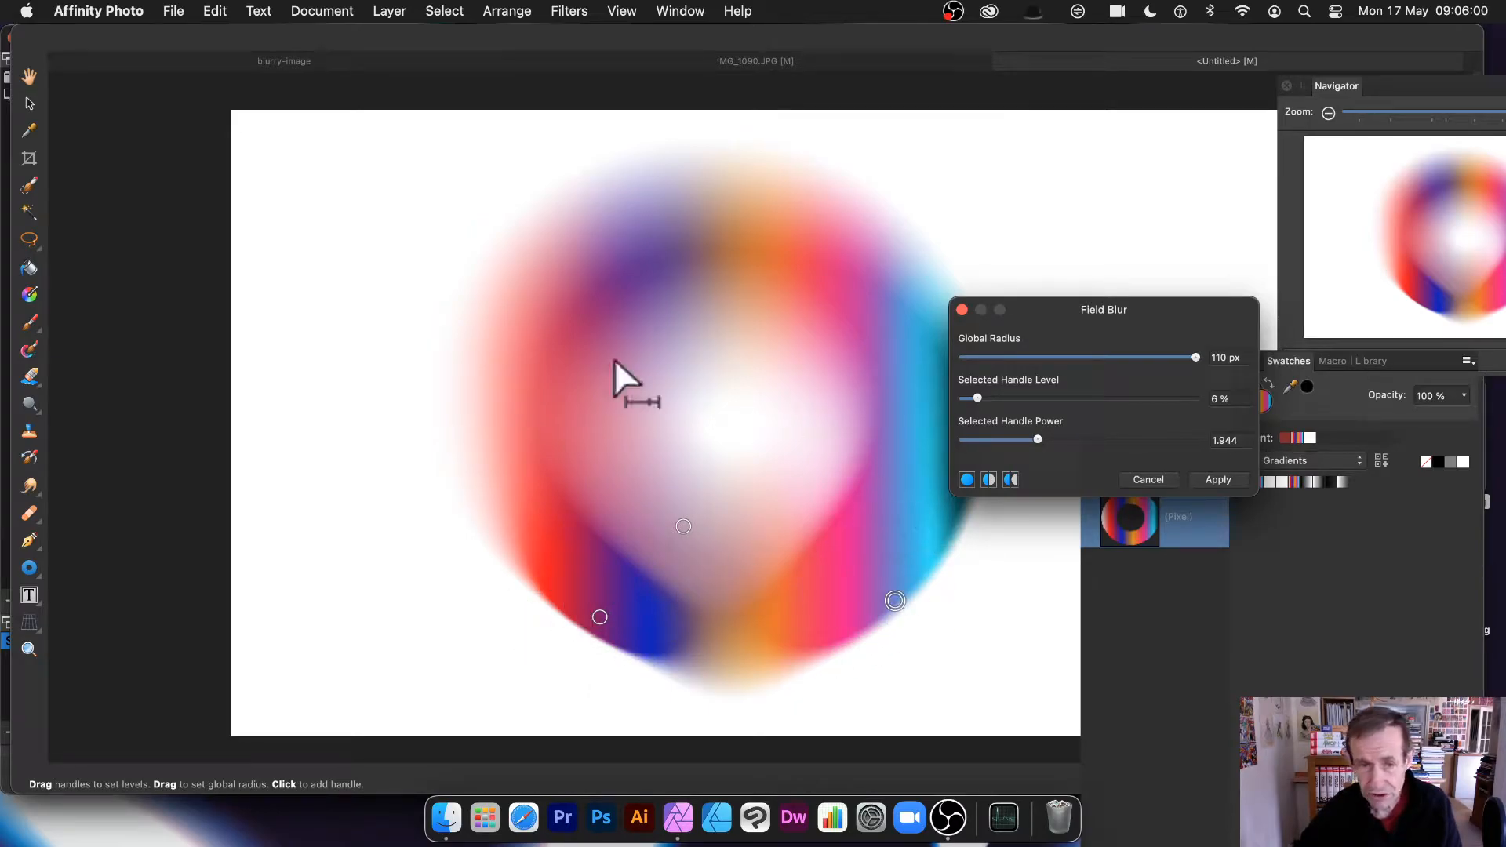
{"action": "left_click", "coordinate": [1220, 478]}
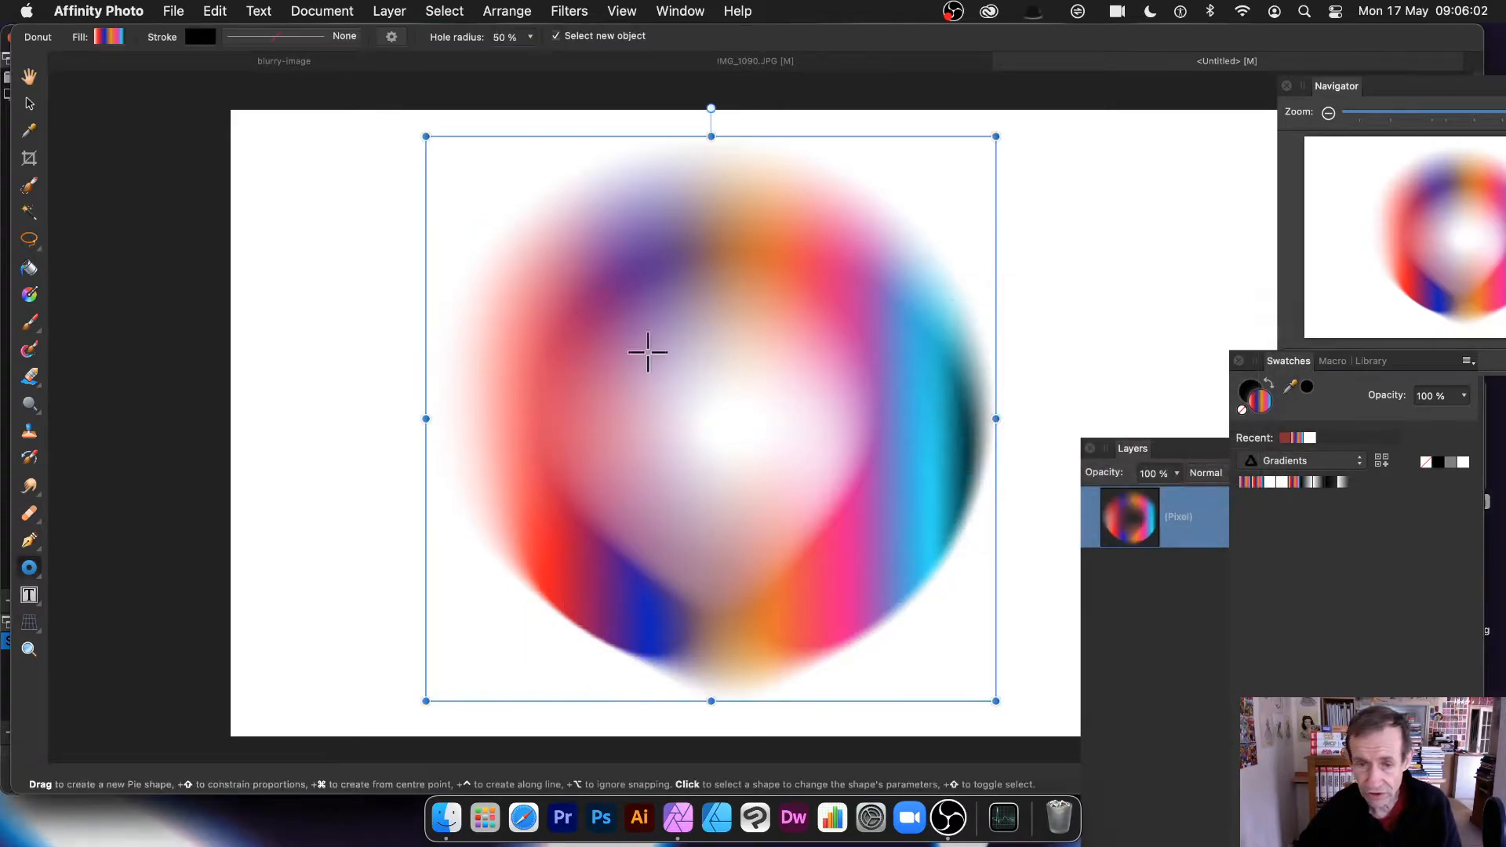
Try fading the applied Field Blur with a different fade amount and blend modes.
{"action": "left_click", "coordinate": [27, 107]}
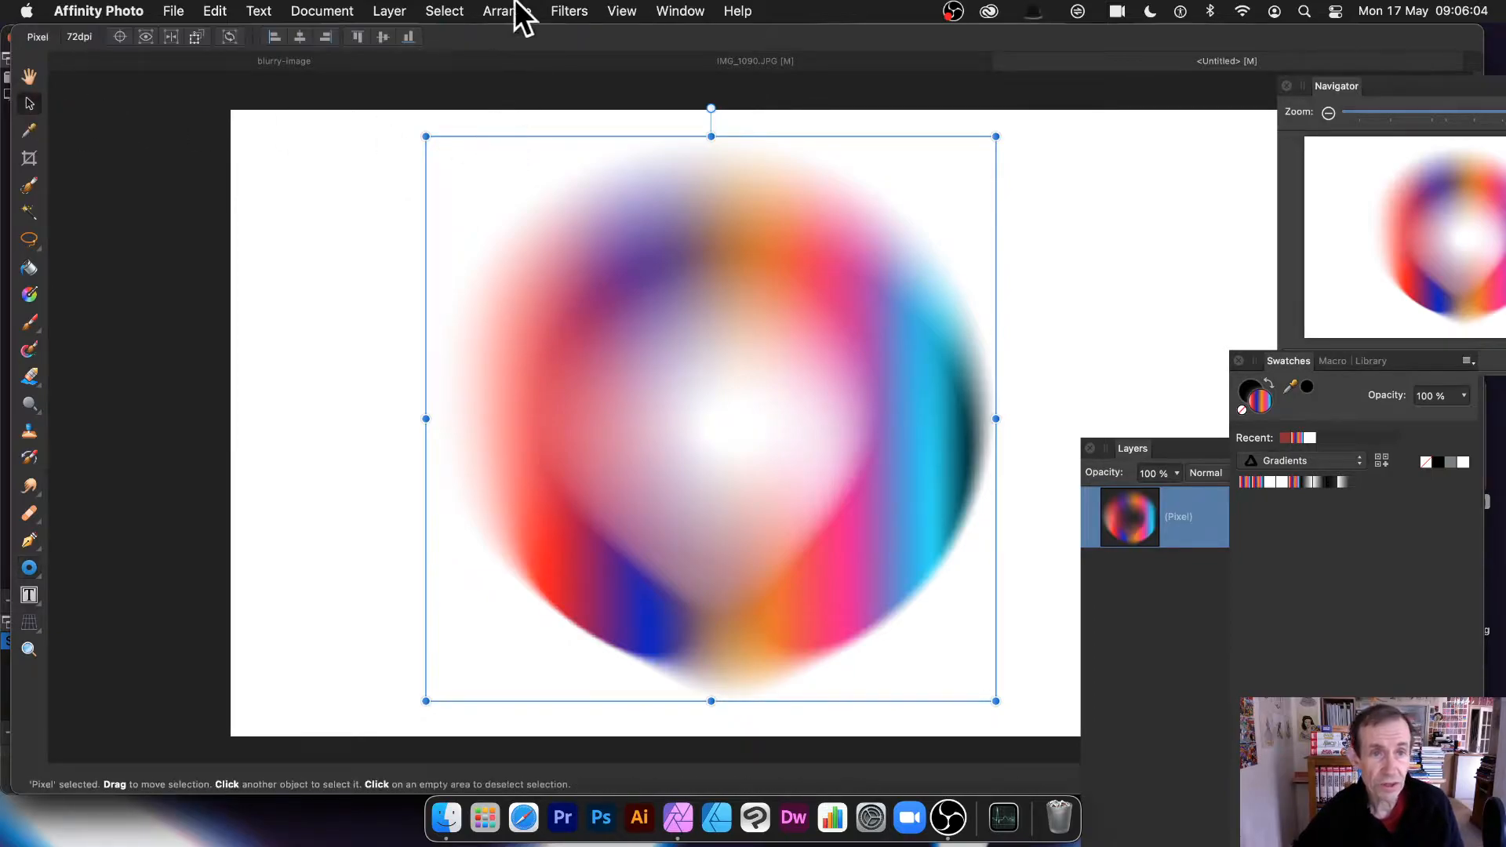
{"action": "left_click", "coordinate": [561, 9]}
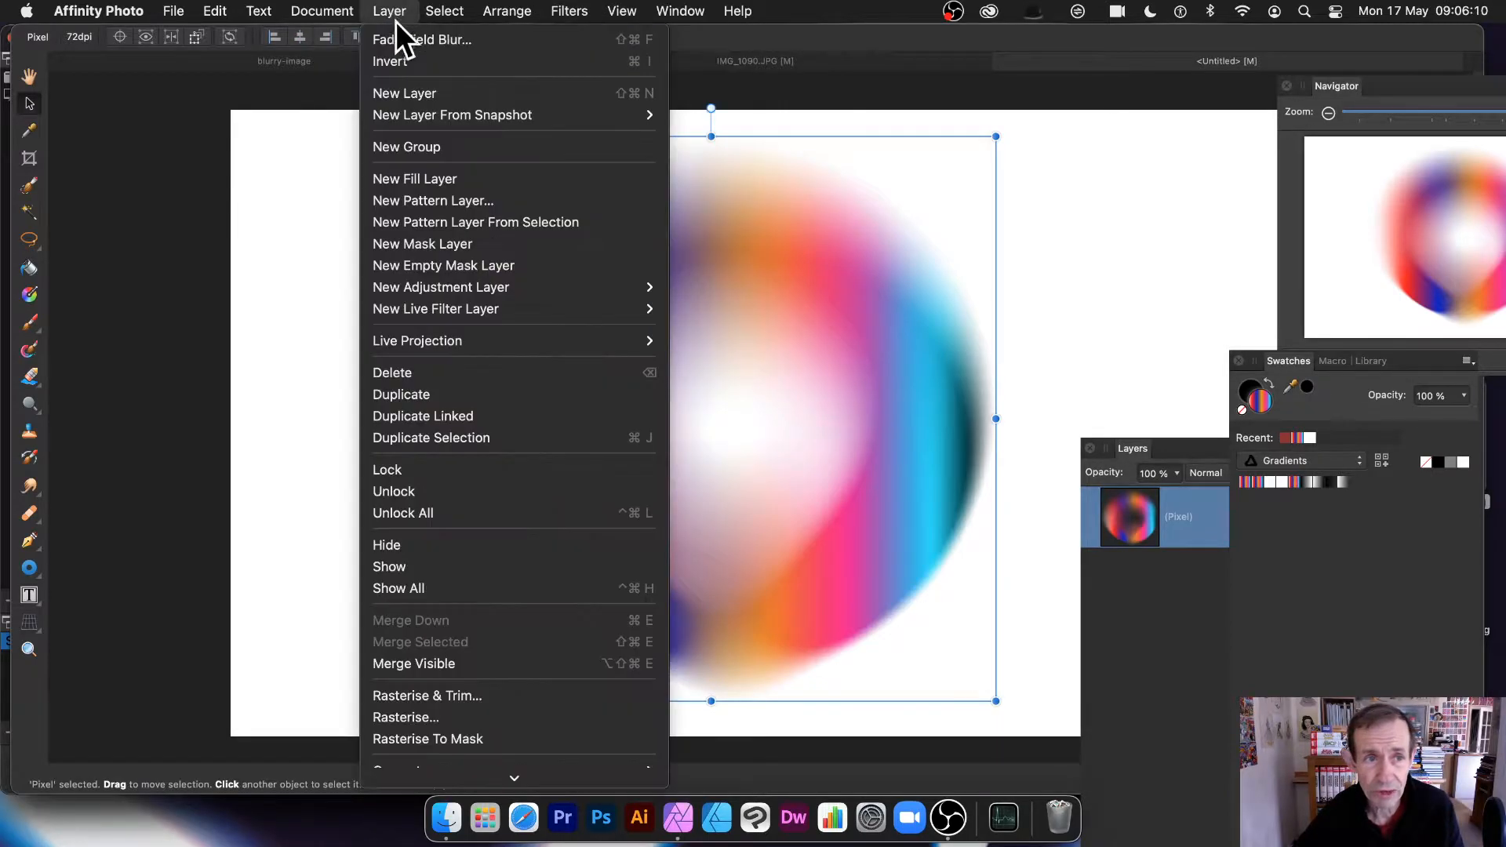
{"action": "left_click", "coordinate": [398, 38]}
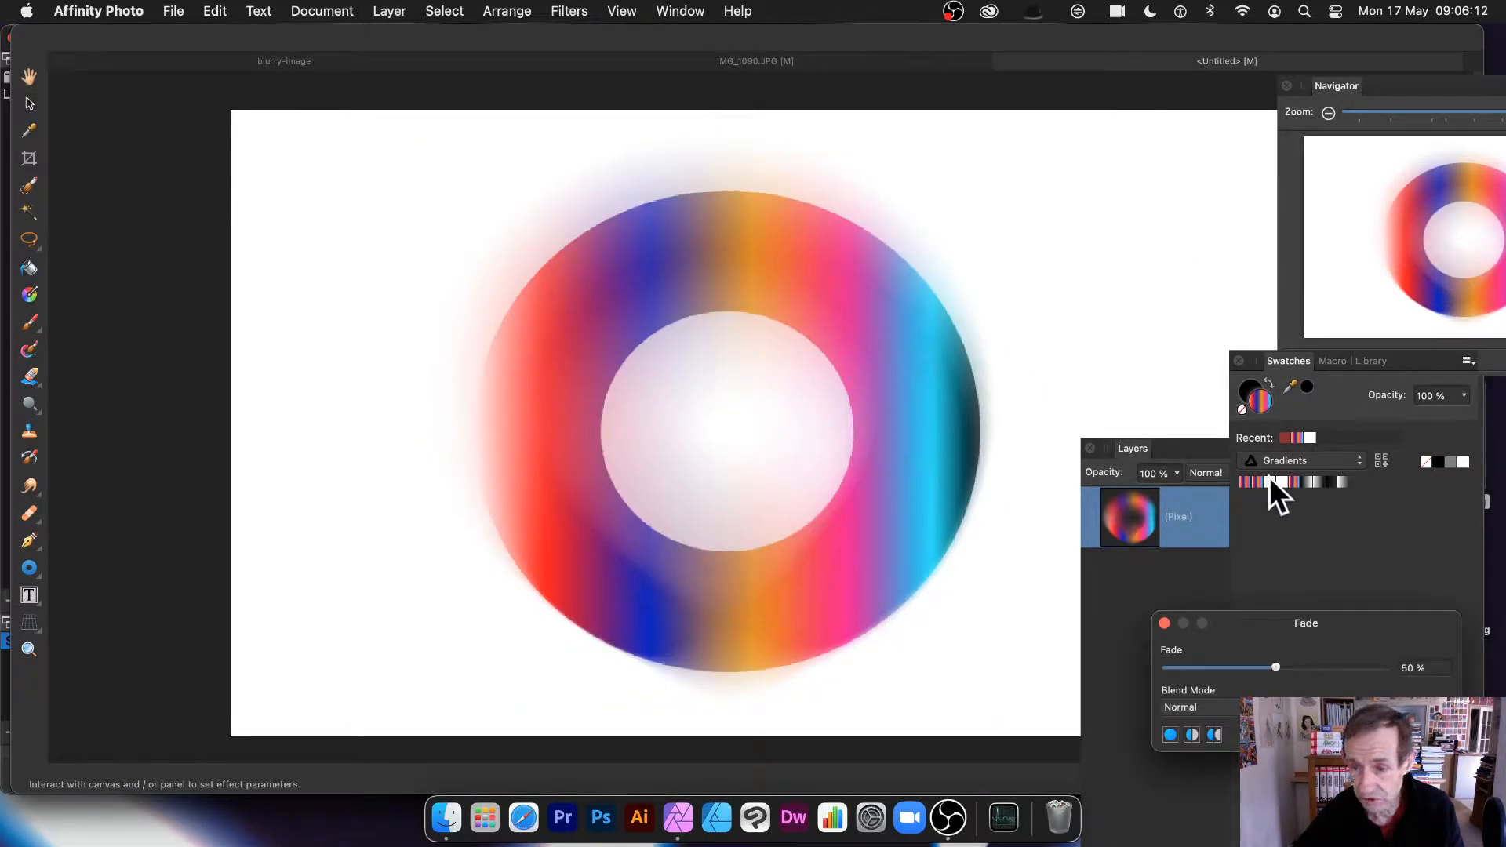
{"action": "left_click_drag", "start_coordinate": [1286, 610], "coordinate": [879, 362]}
{"action": "left_click_drag", "start_coordinate": [868, 418], "coordinate": [930, 427]}
{"action": "left_click", "coordinate": [893, 457]}
{"action": "left_click", "coordinate": [885, 588]}
{"action": "left_click", "coordinate": [894, 461]}
{"action": "left_click", "coordinate": [853, 695]}
{"action": "left_click", "coordinate": [926, 483]}
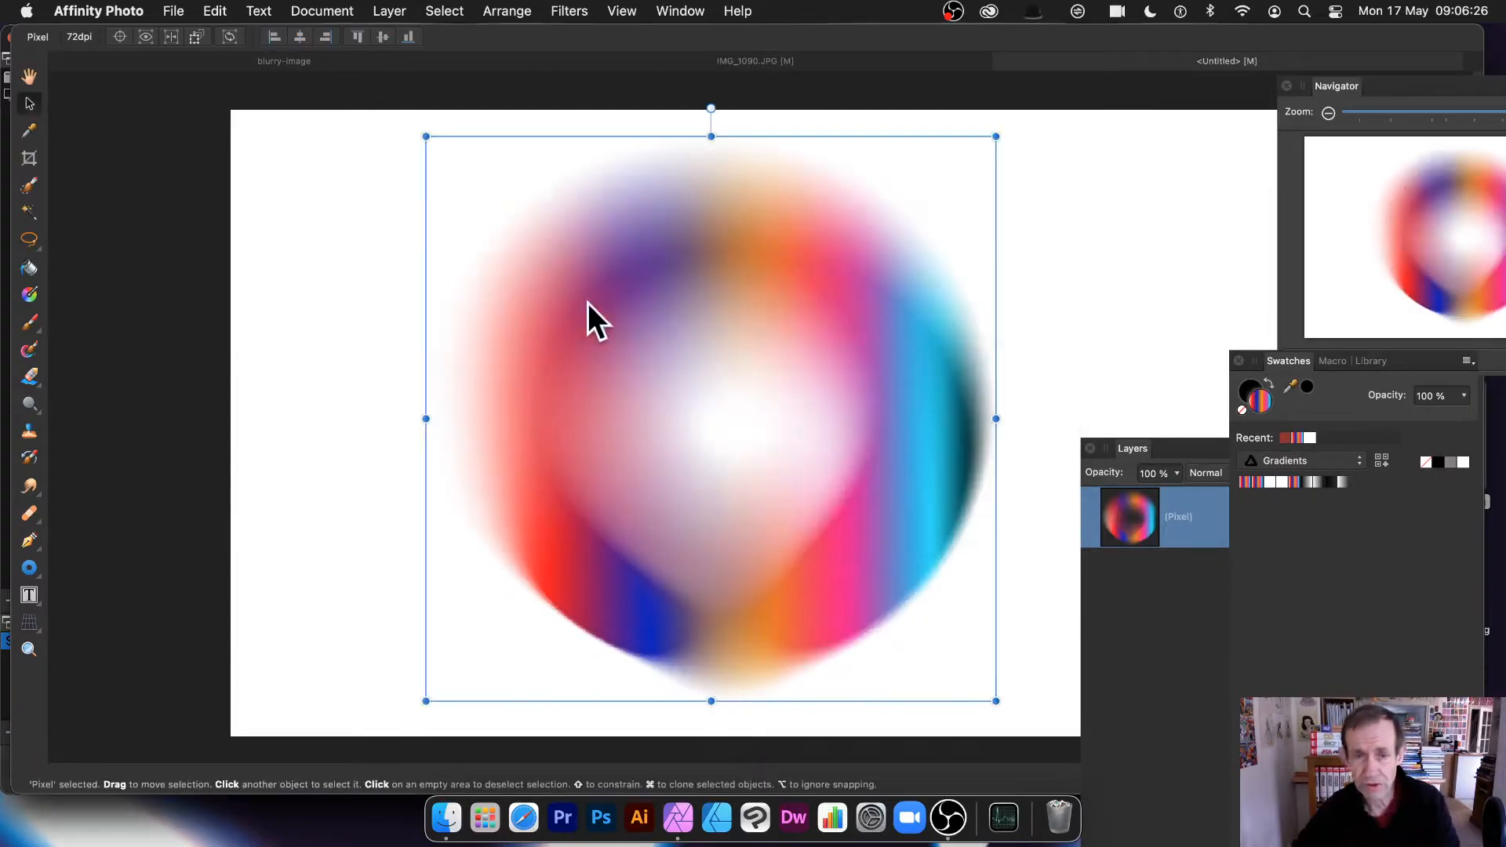
Scale down the blurred donut and add overlapping, smaller copies toward the left of the page.
{"action": "left_click_drag", "start_coordinate": [426, 137], "coordinate": [558, 268]}
{"action": "mouse_move", "coordinate": [772, 396]}
{"action": "left_mouse_down"}
{"action": "mouse_move", "coordinate": [615, 280]}
{"action": "mouse_move", "coordinate": [555, 285]}
{"action": "mouse_move", "coordinate": [645, 272]}
{"action": "mouse_move", "coordinate": [726, 354]}
{"action": "mouse_move", "coordinate": [718, 380]}
{"action": "mouse_move", "coordinate": [774, 378]}
{"action": "left_mouse_up"}
{"action": "left_click_drag", "start_coordinate": [858, 354], "coordinate": [591, 361]}
{"action": "left_click_drag", "start_coordinate": [747, 690], "coordinate": [660, 604]}
Place a further copy narrowed to a tall ellipse between the others and rotate it clockwise so it lies diagonally.
{"action": "mouse_move", "coordinate": [717, 538]}
{"action": "left_mouse_down"}
{"action": "mouse_move", "coordinate": [673, 622]}
{"action": "mouse_move", "coordinate": [729, 596]}
{"action": "left_mouse_up"}
{"action": "left_click_drag", "start_coordinate": [803, 508], "coordinate": [750, 352]}
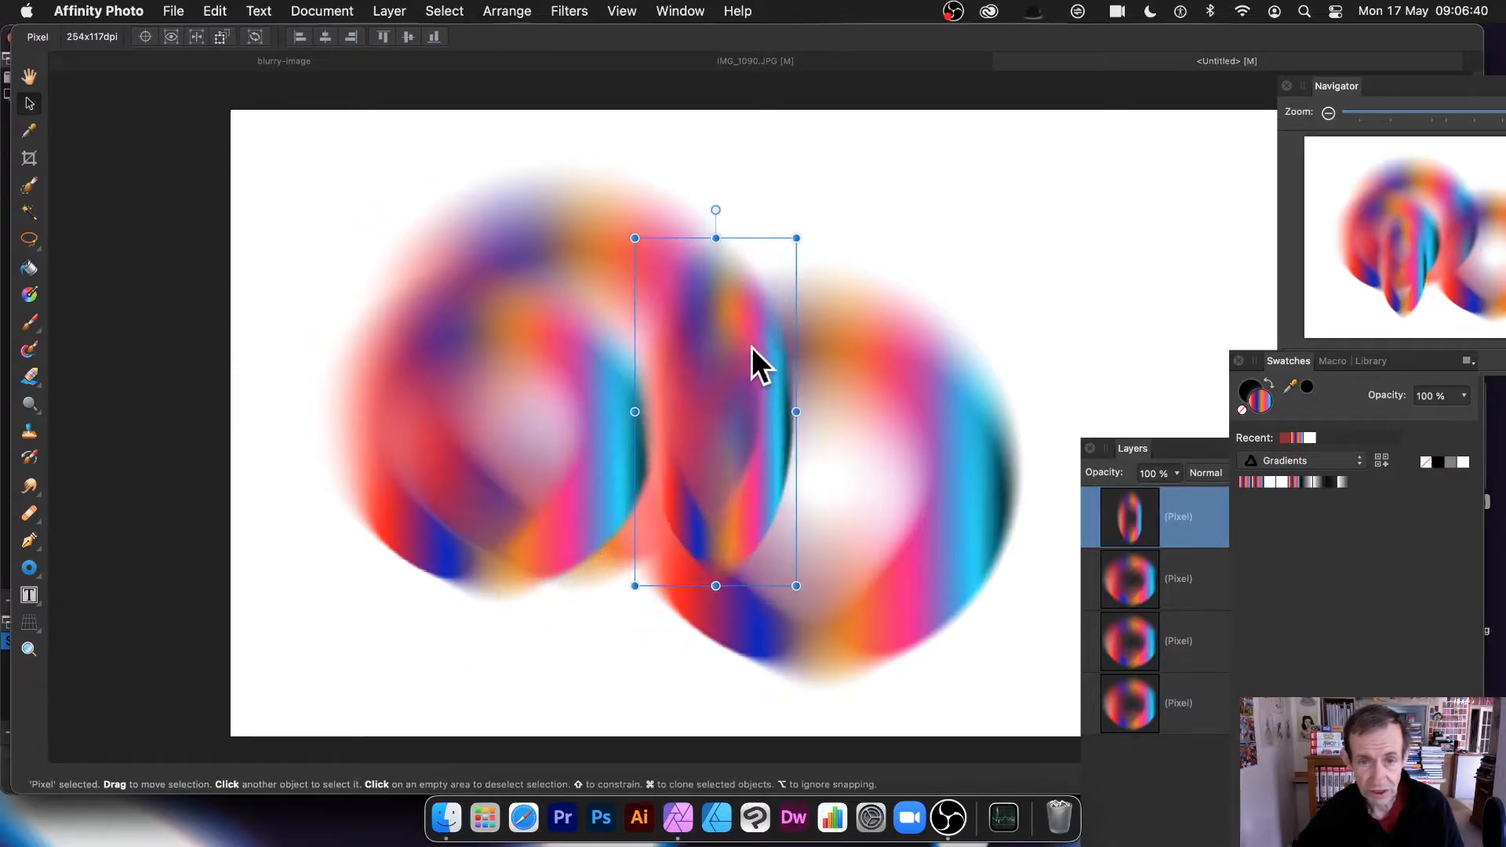
{"action": "left_click_drag", "start_coordinate": [796, 227], "coordinate": [933, 353]}
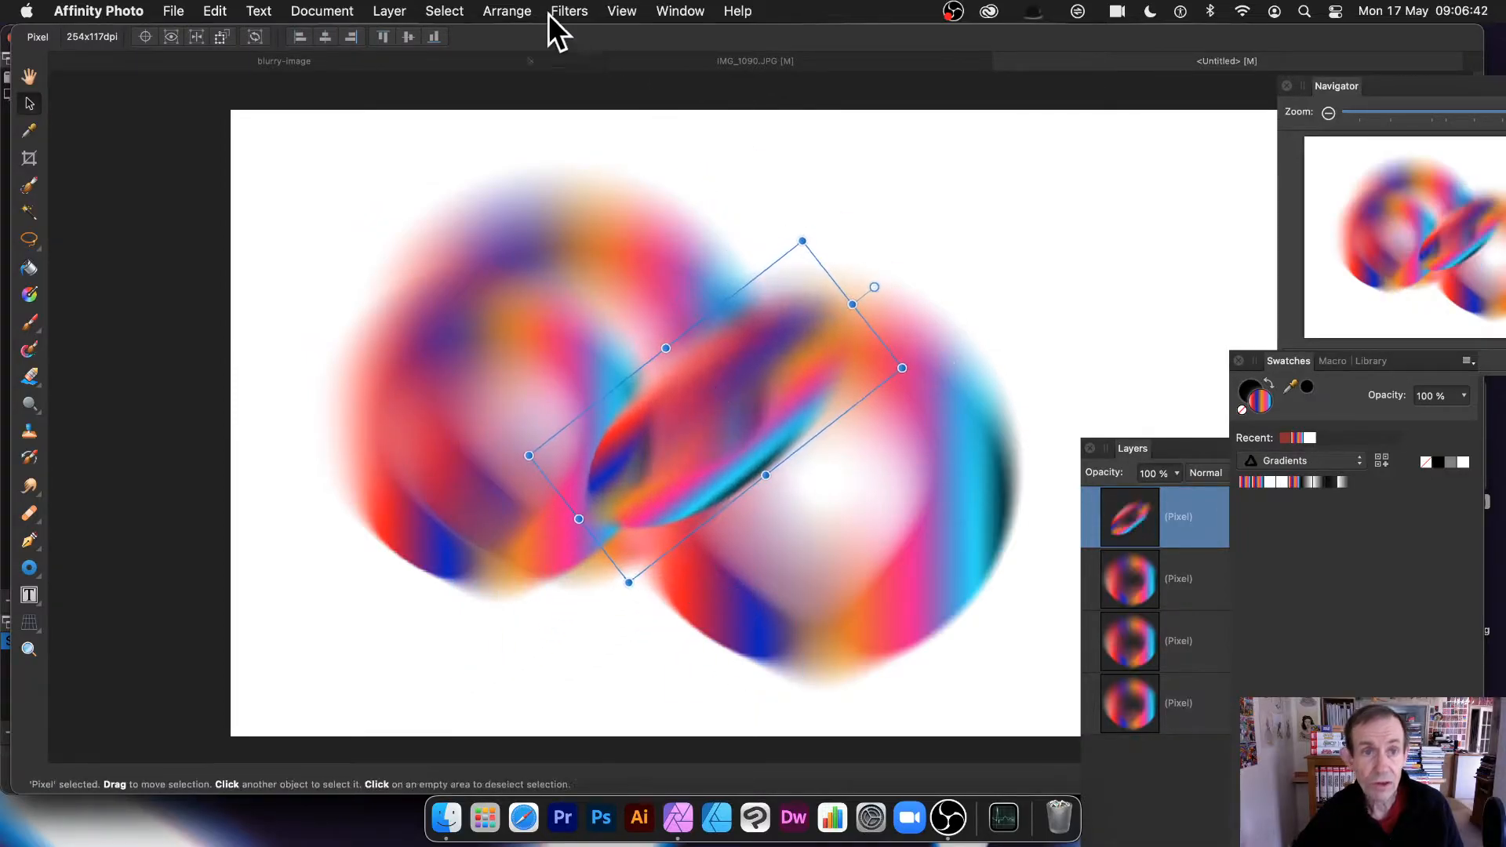
Try repeating the Field Blur on the diagonal ellipse copy.
{"action": "left_click", "coordinate": [569, 11]}
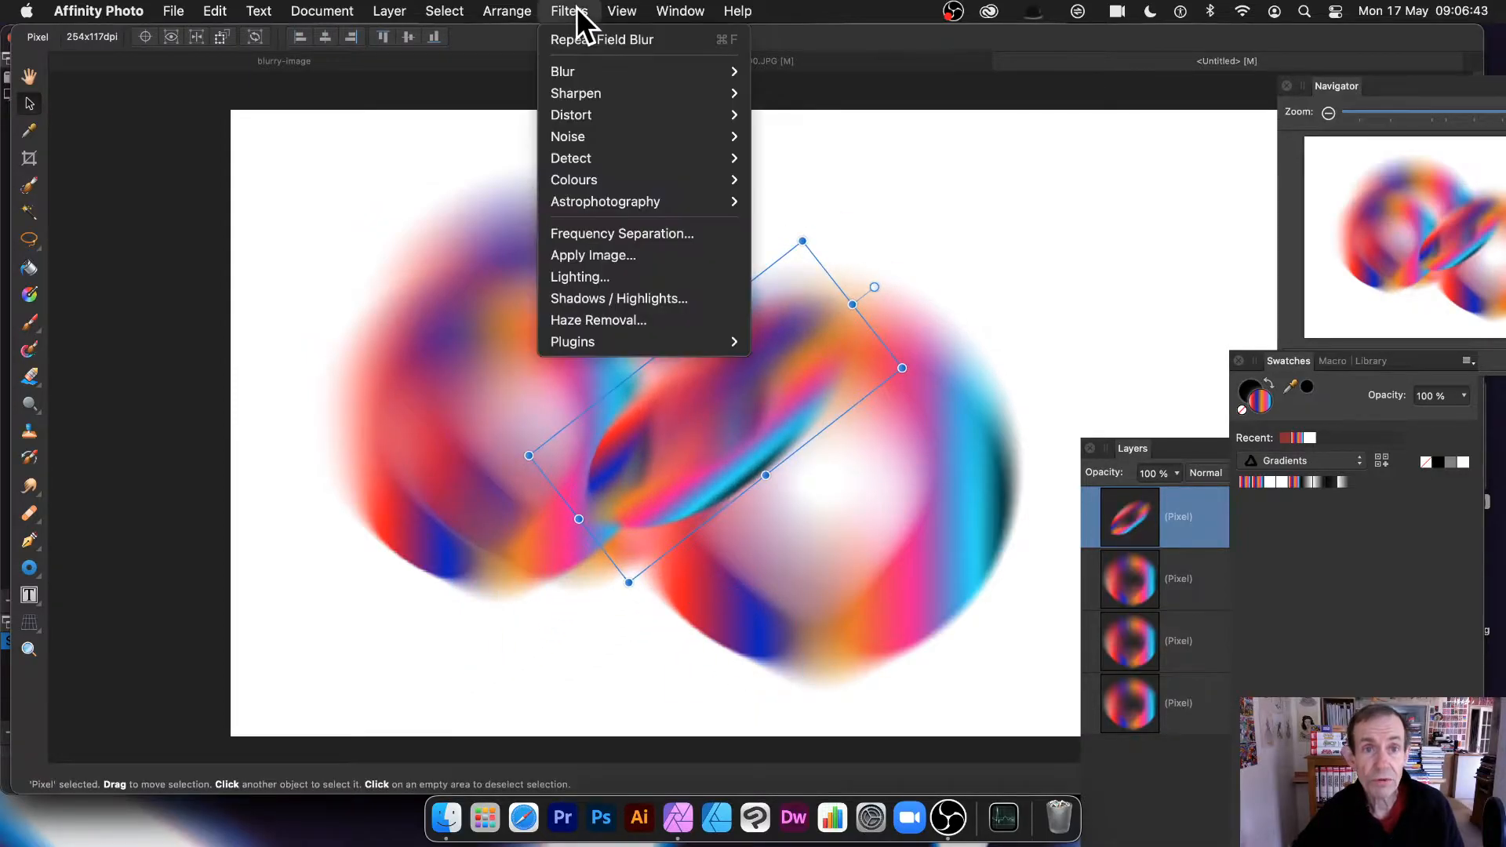
{"action": "left_click", "coordinate": [609, 45]}
{"action": "left_click_drag", "start_coordinate": [821, 351], "coordinate": [859, 332]}
{"action": "key", "text": "super+z"}
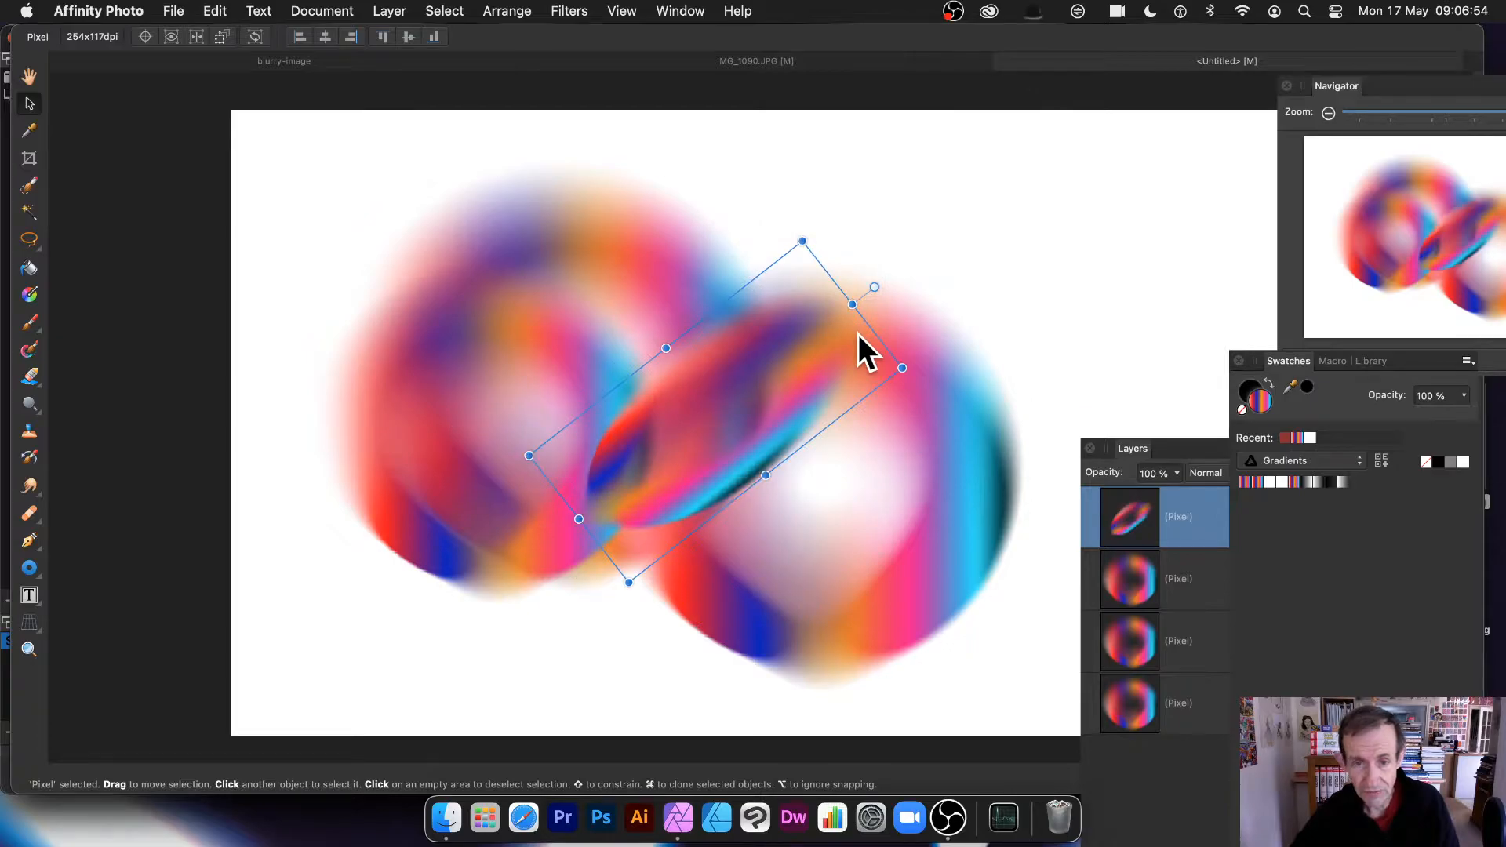
Undo the ellipse copy's rotation and narrowing, and repeat the Field Blur on the restored round copy.
{"action": "key", "text": "super+z"}
{"action": "key", "text": "super+z"}
{"action": "key", "text": "super+z"}
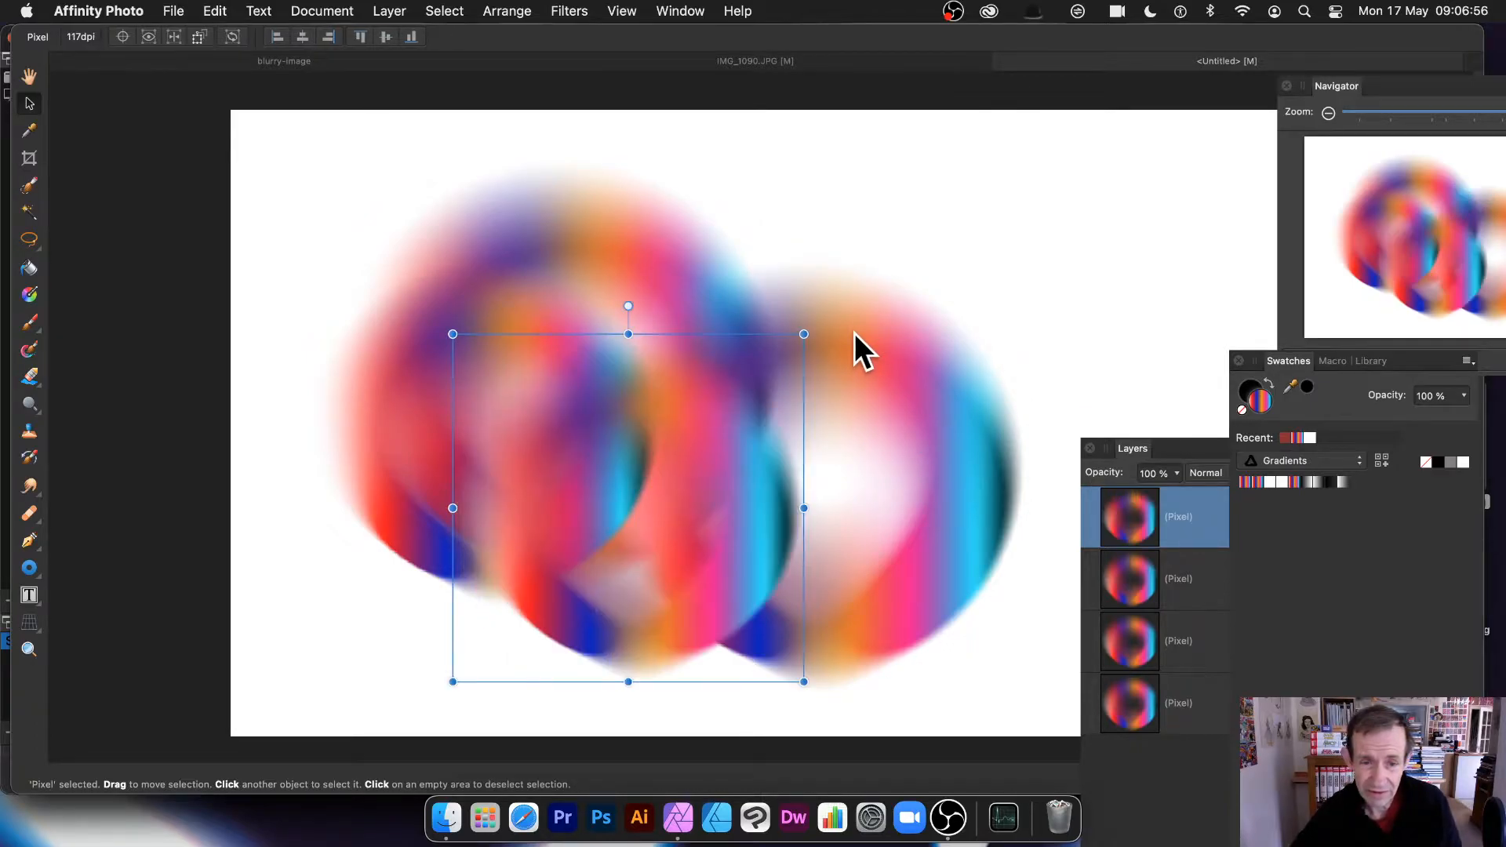
{"action": "left_click", "coordinate": [568, 11]}
{"action": "left_click", "coordinate": [570, 37]}
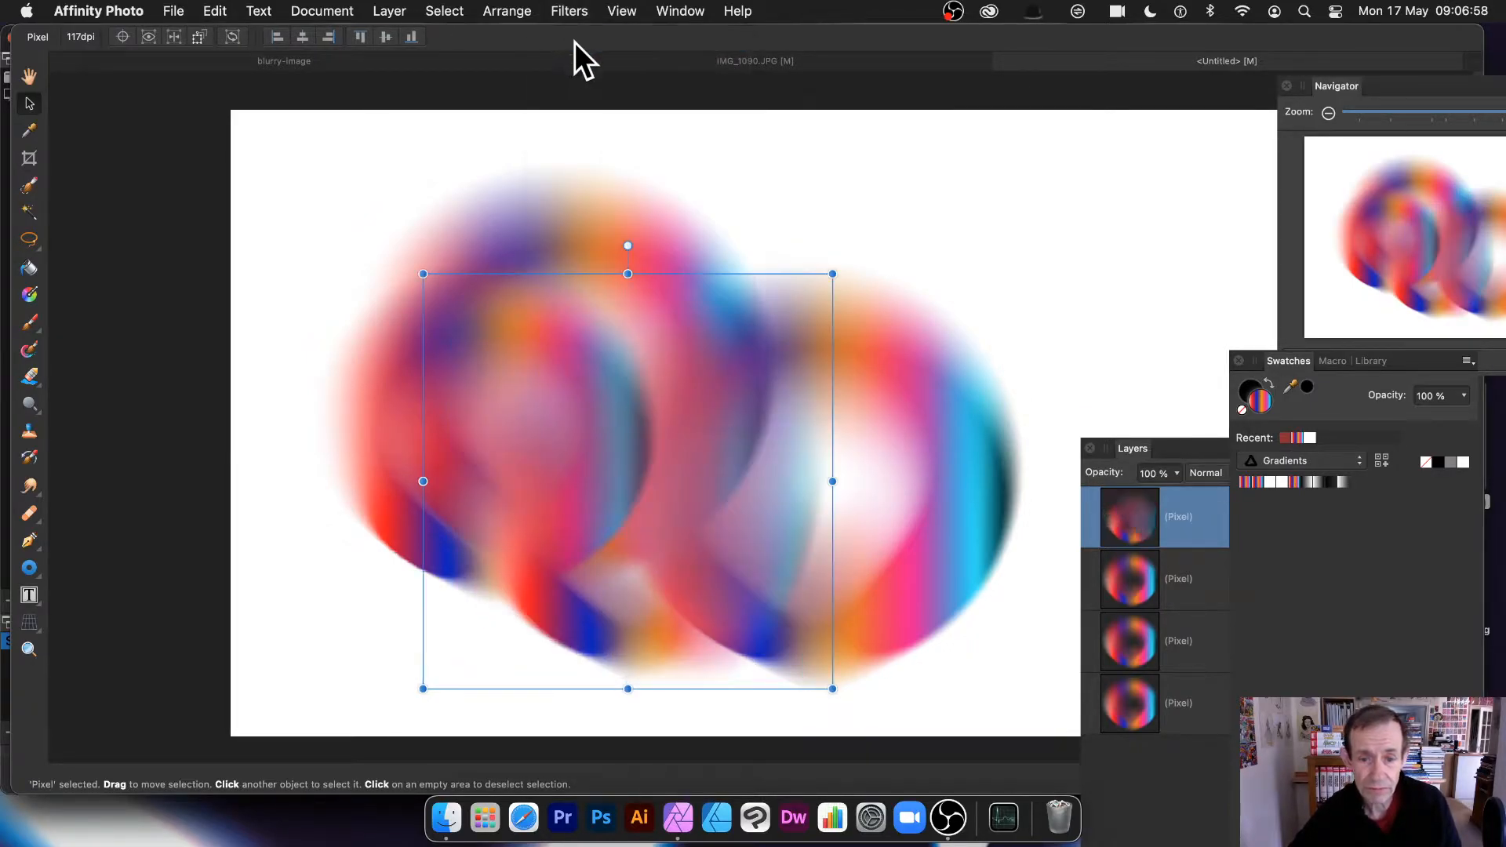
Place two duplicates of the more strongly blurred copy, overlapping across the upper-right part of the composition, and deselect.
{"action": "left_click_drag", "start_coordinate": [770, 578], "coordinate": [951, 470]}
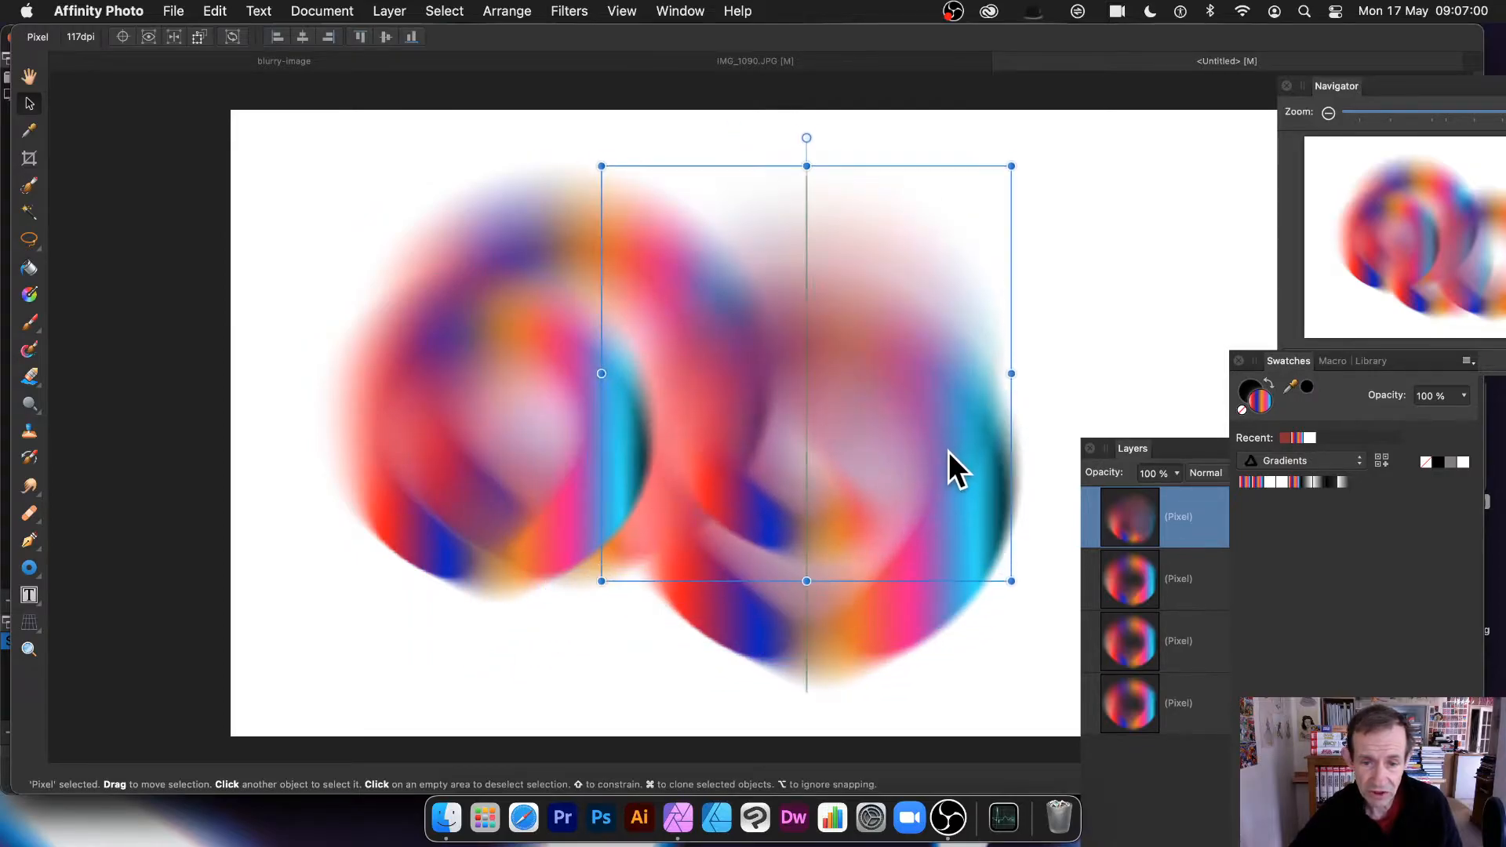
{"action": "mouse_move", "coordinate": [873, 536]}
{"action": "left_mouse_down"}
{"action": "mouse_move", "coordinate": [924, 441]}
{"action": "mouse_move", "coordinate": [1007, 438]}
{"action": "mouse_move", "coordinate": [798, 558]}
{"action": "mouse_move", "coordinate": [633, 577]}
{"action": "mouse_move", "coordinate": [629, 606]}
{"action": "mouse_move", "coordinate": [583, 430]}
{"action": "mouse_move", "coordinate": [592, 487]}
{"action": "mouse_move", "coordinate": [759, 463]}
{"action": "left_mouse_up"}
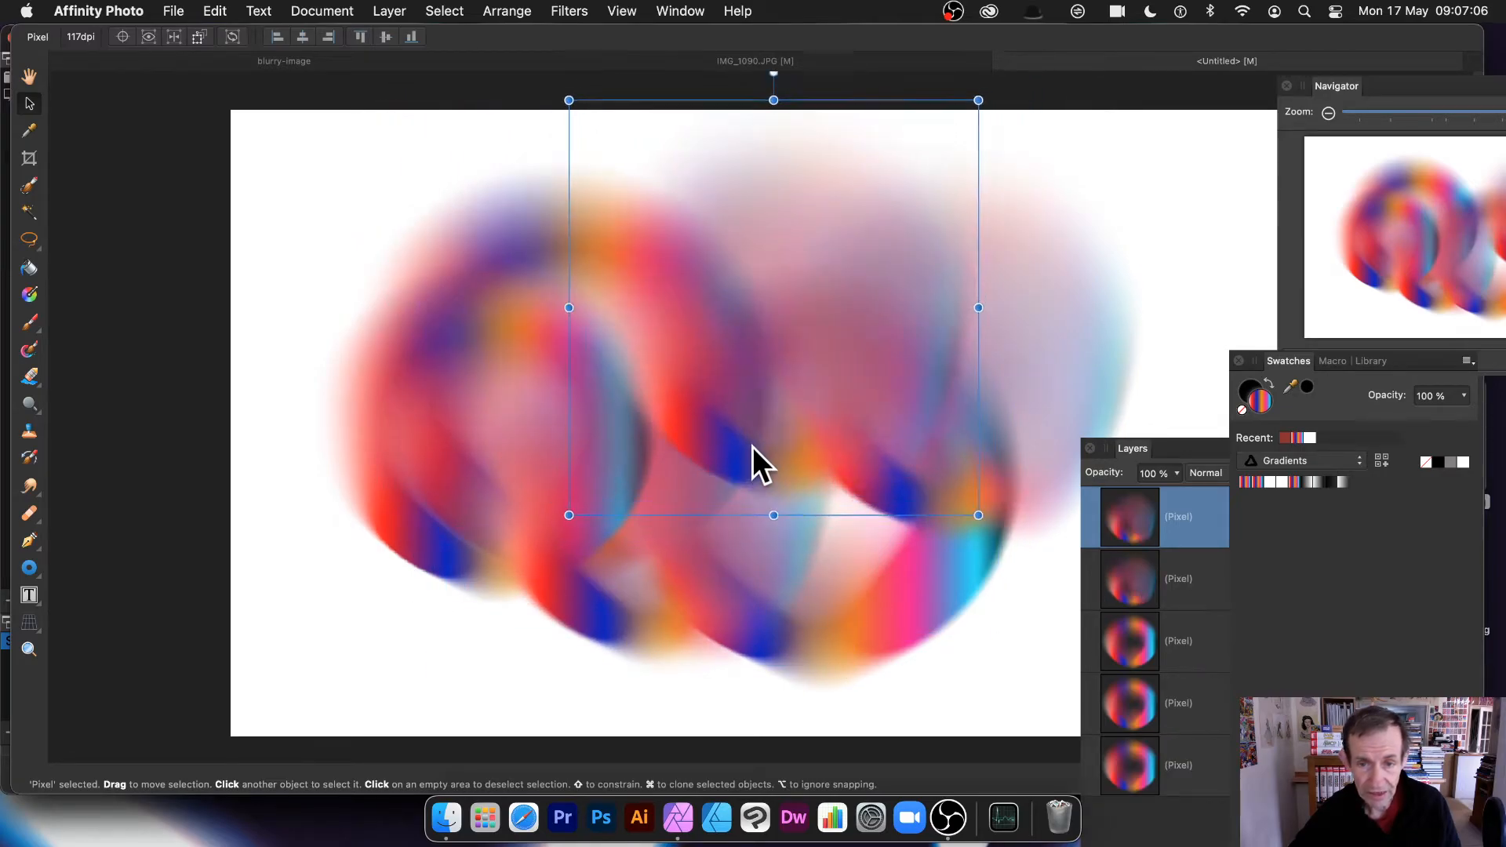
{"action": "left_click", "coordinate": [359, 249]}
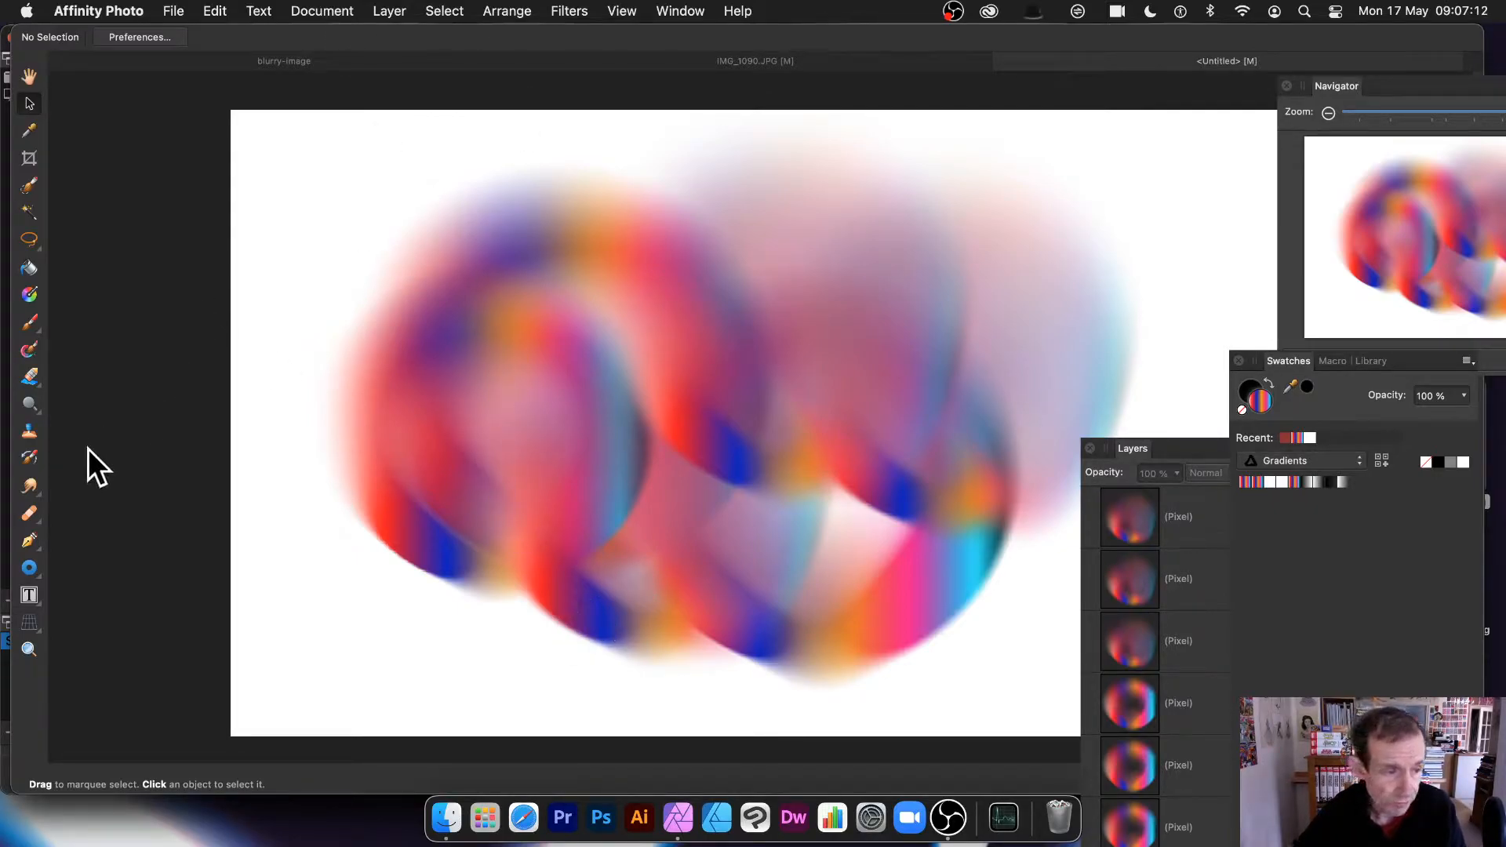
Draw a new gradient-filled donut over the middle of the blurred shapes and uncover the full layer list.
{"action": "left_click", "coordinate": [29, 567]}
{"action": "left_click_drag", "start_coordinate": [541, 291], "coordinate": [806, 560]}
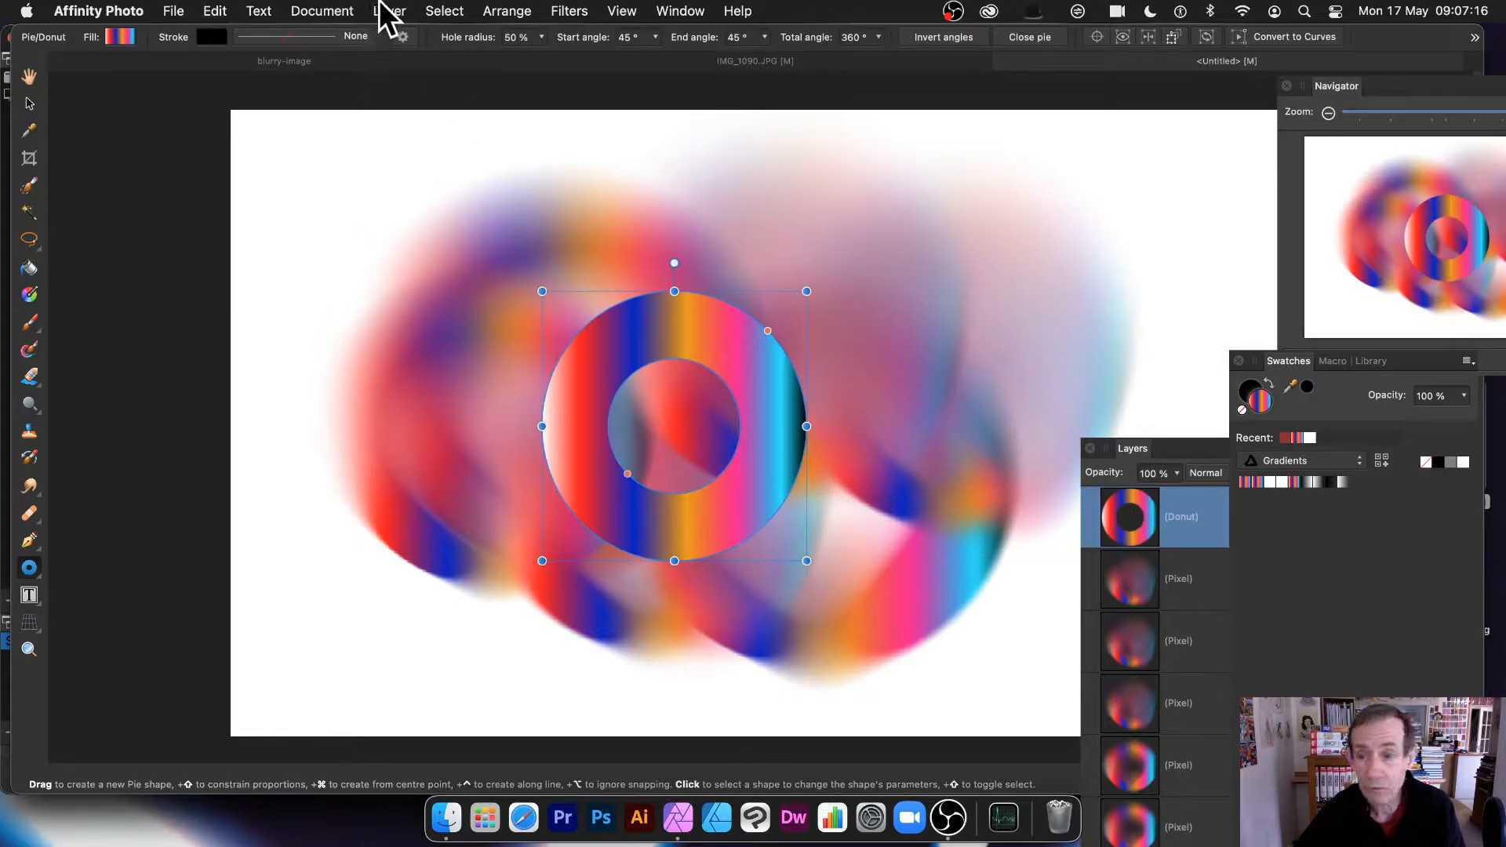
{"action": "left_click_drag", "start_coordinate": [1136, 441], "coordinate": [1035, 275]}
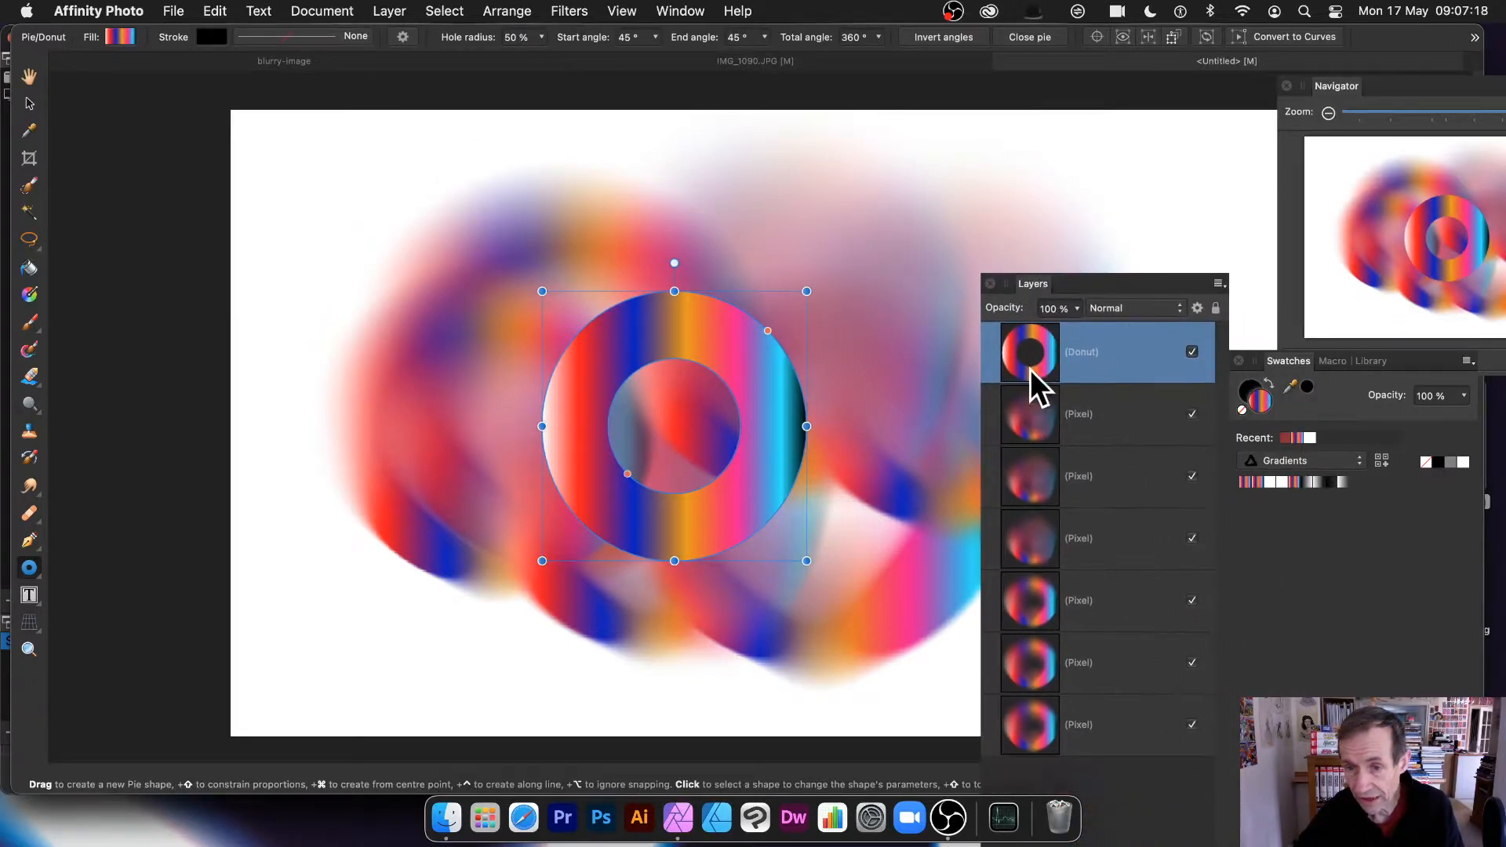
Add a live Field Blur filter layer to the new donut, centre its handle in the hole and set the global radius to 14.1 px.
{"action": "left_click", "coordinate": [378, 3]}
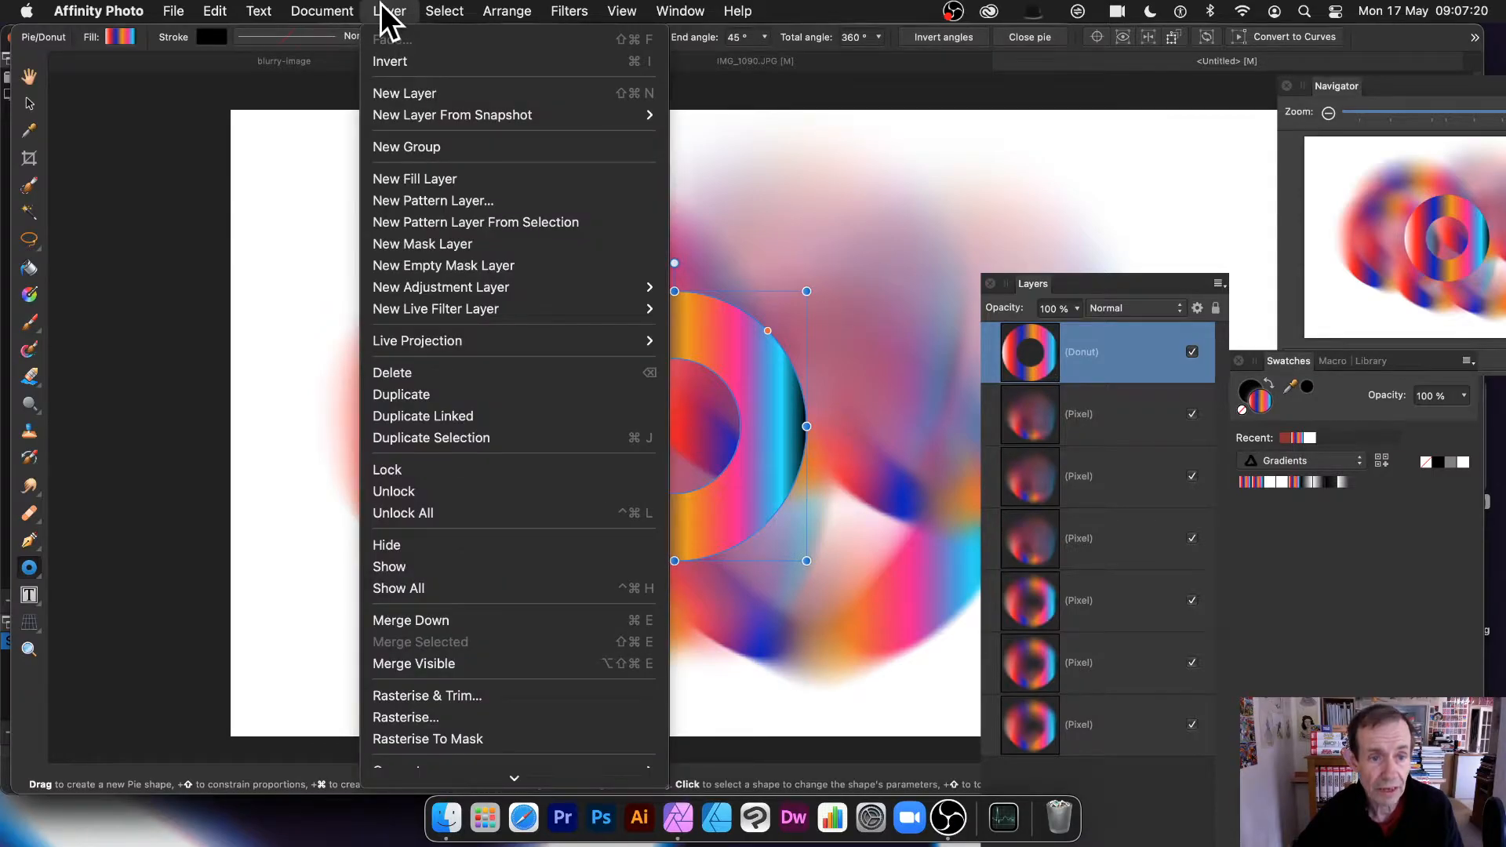
{"action": "mouse_move", "coordinate": [450, 313]}
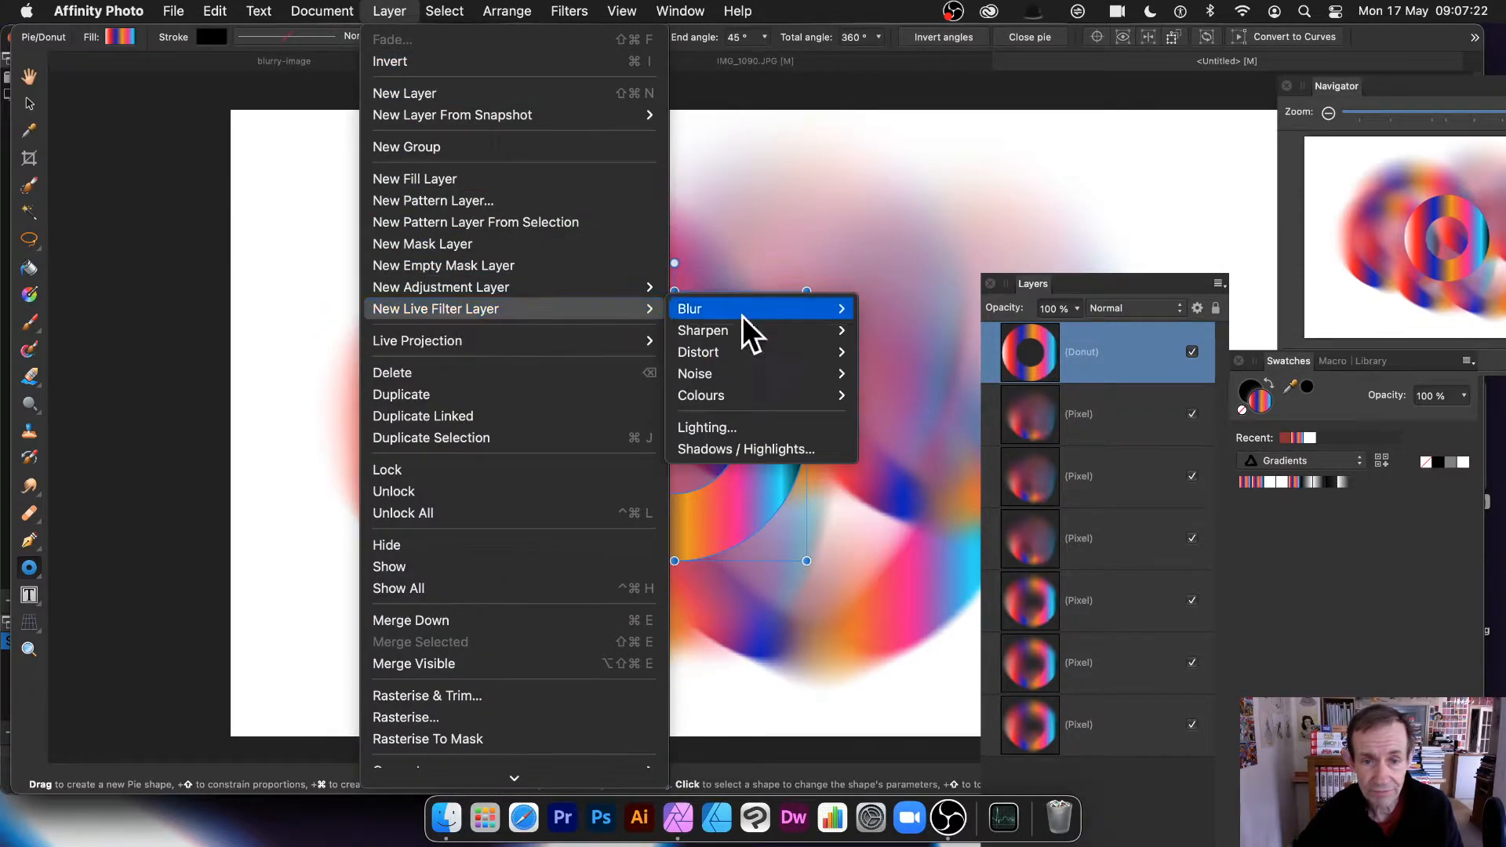
{"action": "mouse_move", "coordinate": [771, 308]}
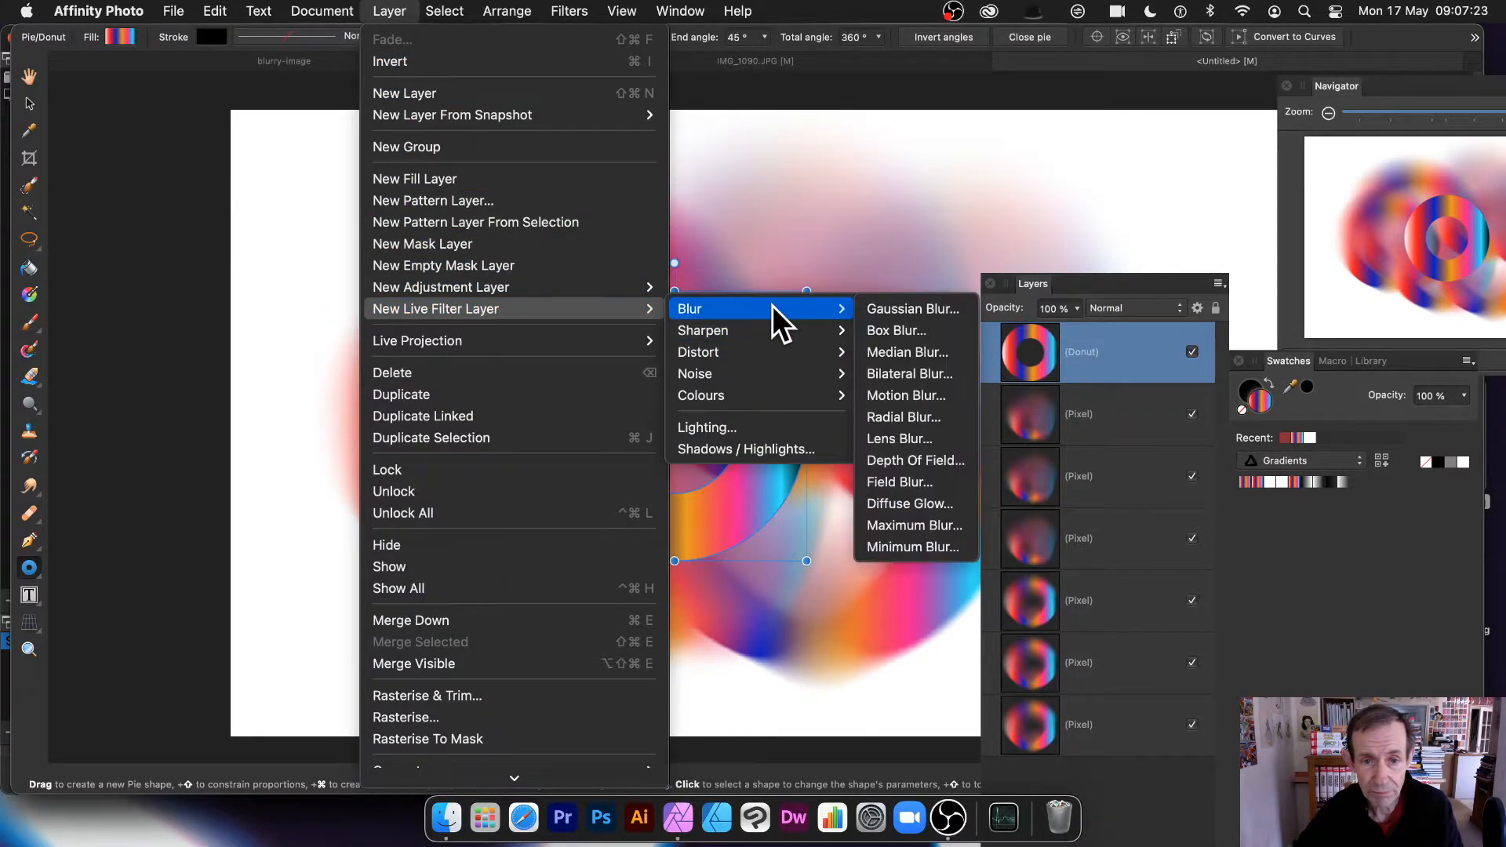
{"action": "left_click", "coordinate": [899, 484]}
{"action": "left_click_drag", "start_coordinate": [766, 425], "coordinate": [665, 427]}
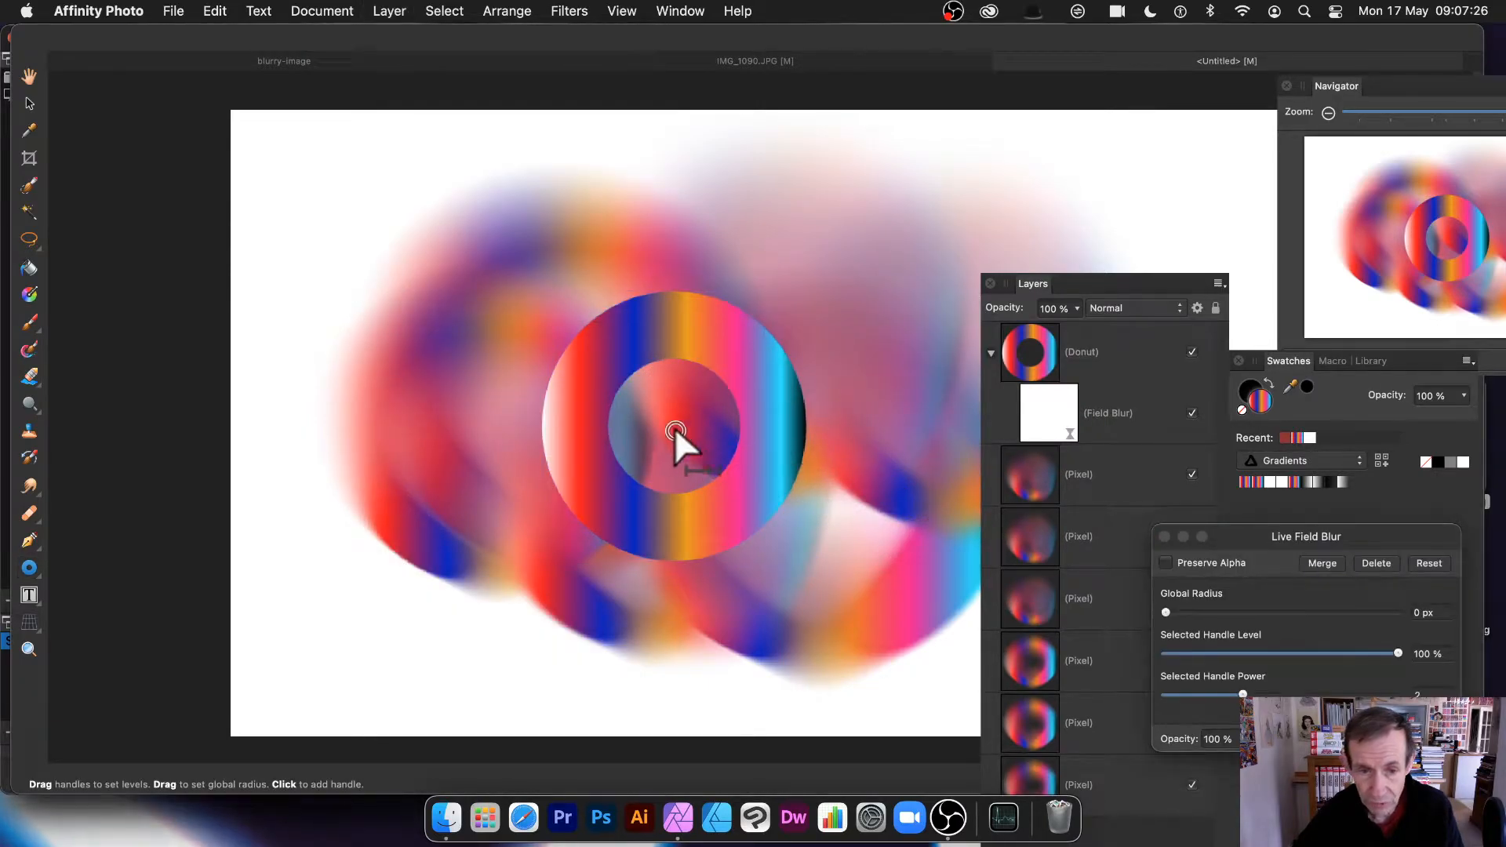
{"action": "left_click_drag", "start_coordinate": [1267, 543], "coordinate": [910, 362]}
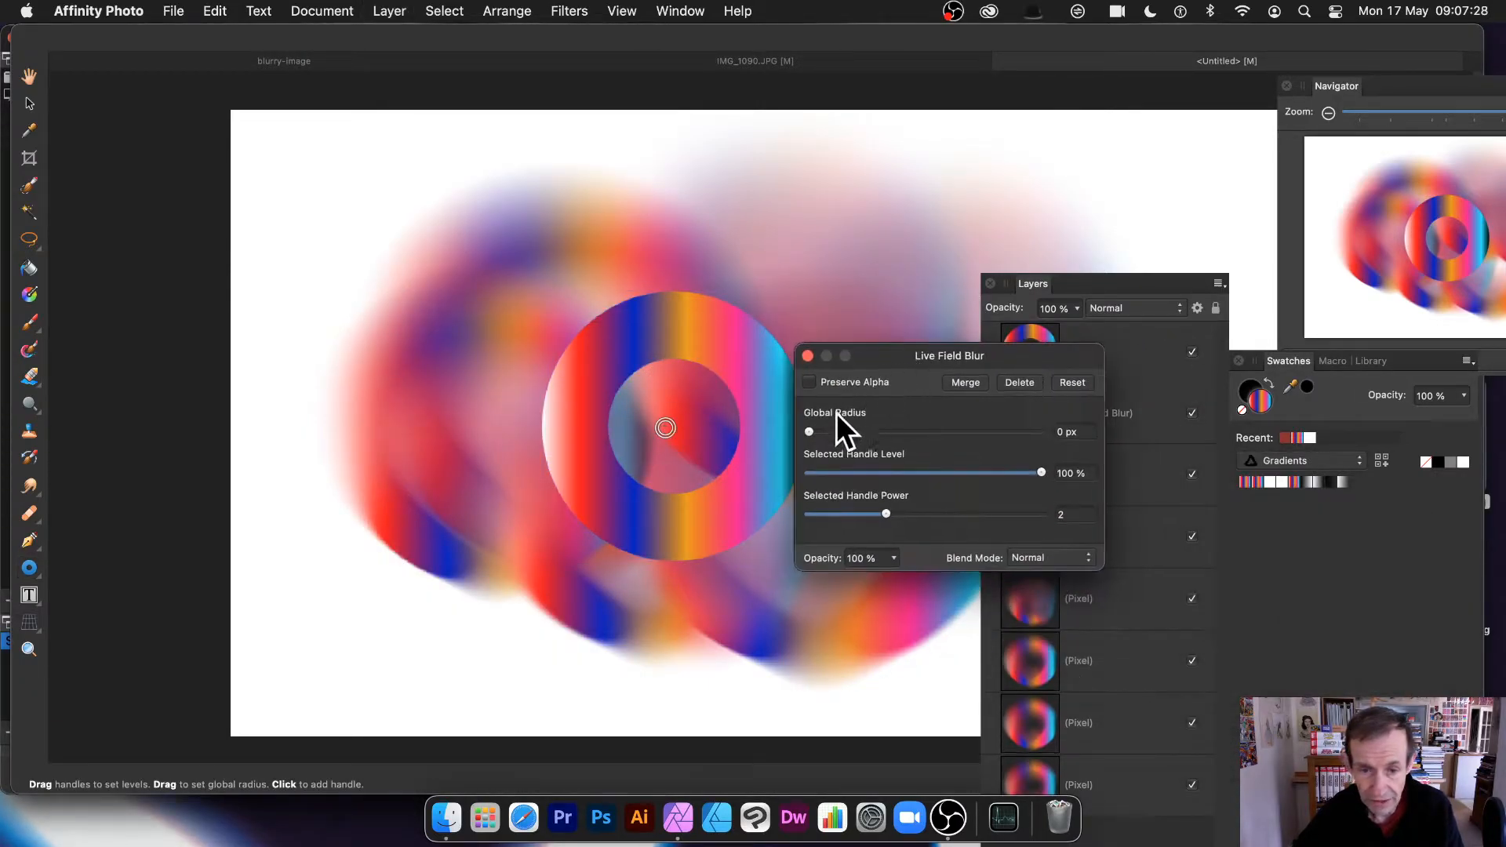
{"action": "left_click_drag", "start_coordinate": [866, 426], "coordinate": [920, 430]}
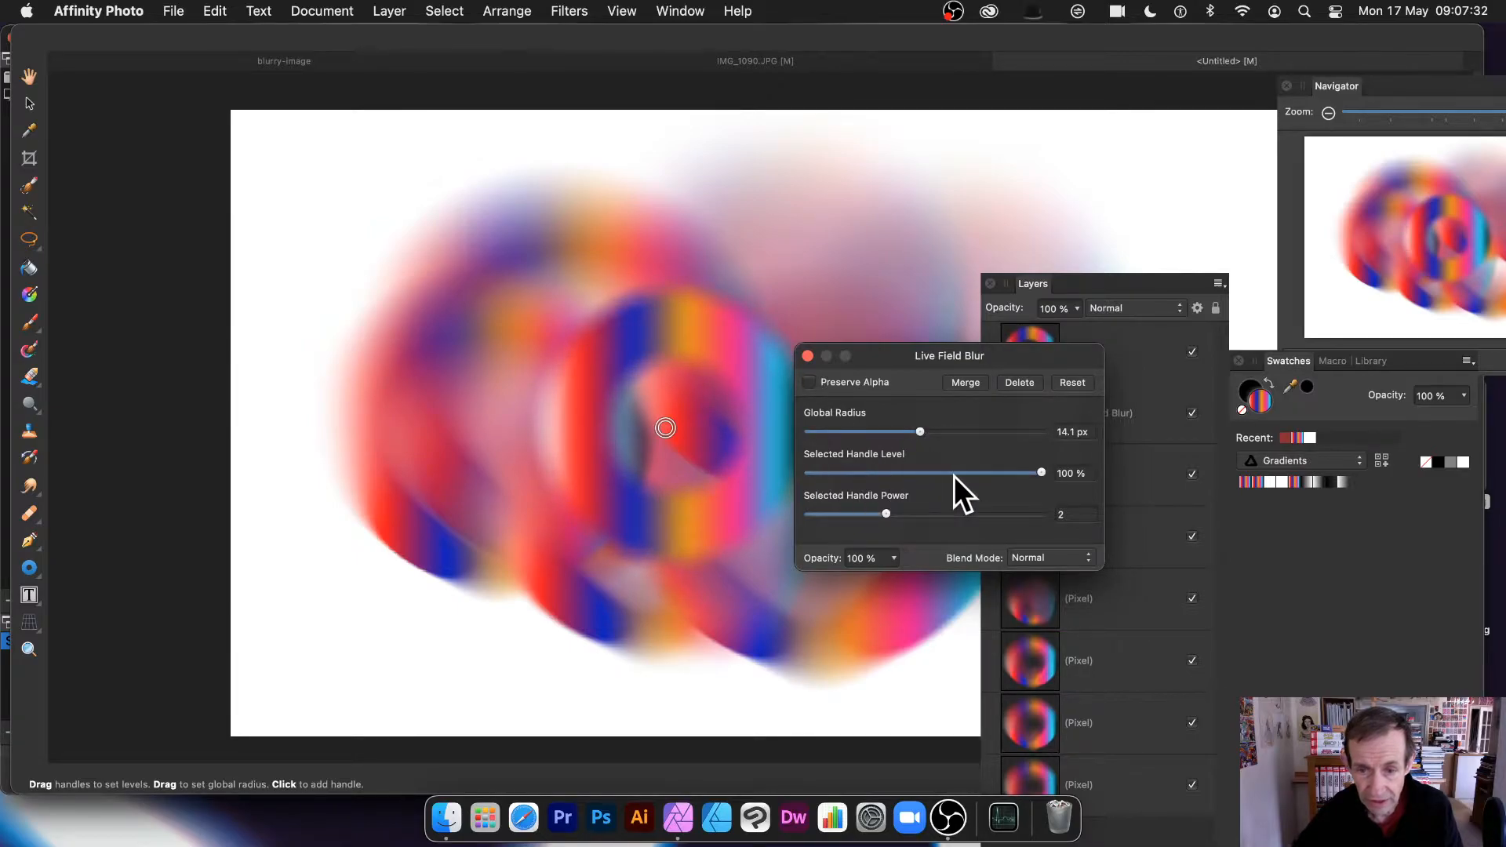
Add a second blur handle on the donut's ring, set its level to 0% and reposition it at the ring's lower edge.
{"action": "left_click", "coordinate": [622, 489]}
{"action": "left_click_drag", "start_coordinate": [619, 491], "coordinate": [594, 481]}
{"action": "left_click_drag", "start_coordinate": [831, 473], "coordinate": [805, 474]}
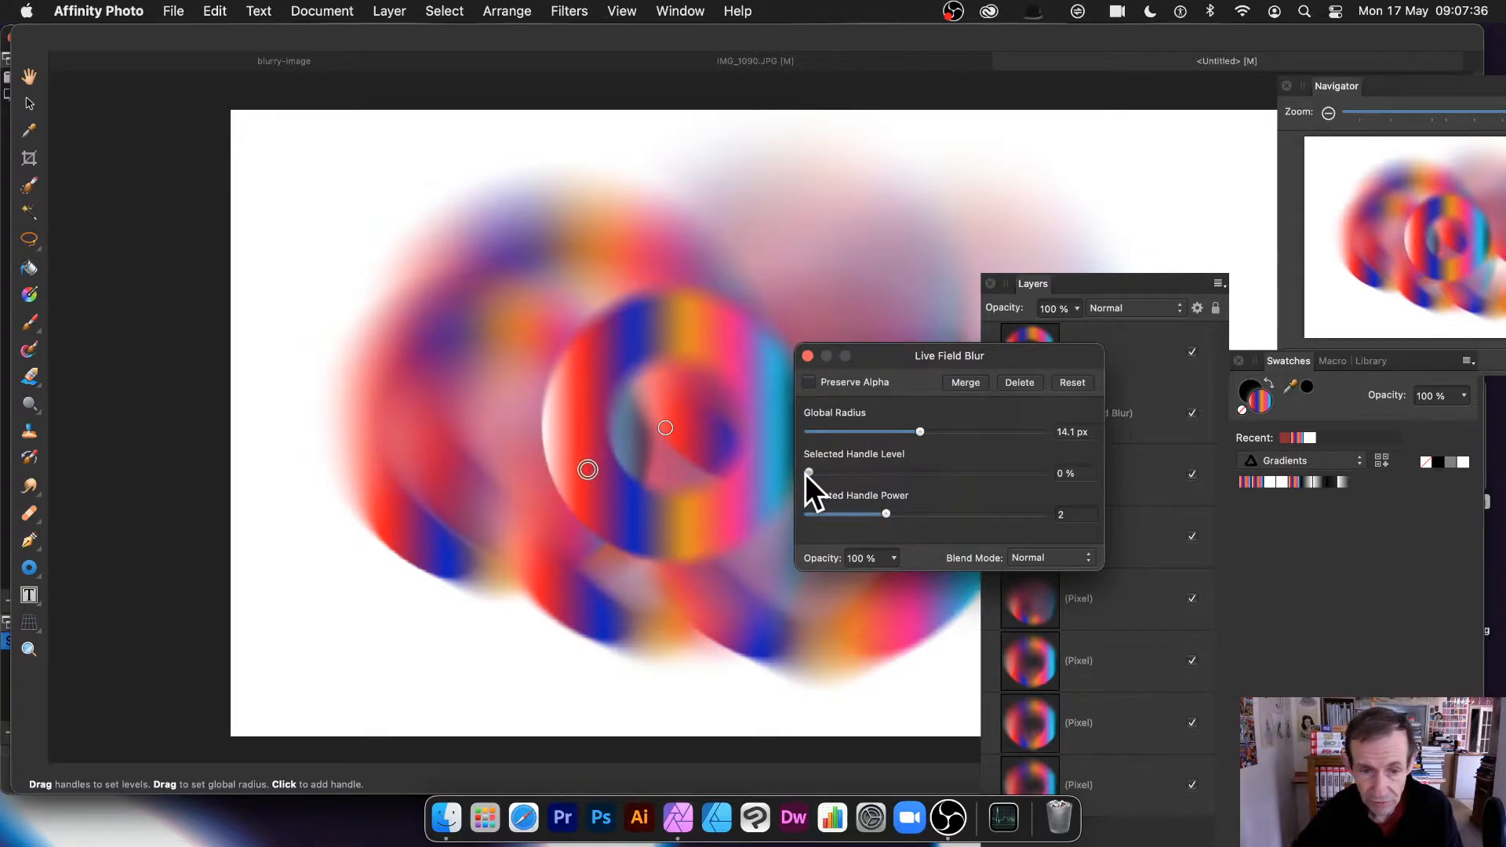
{"action": "left_click_drag", "start_coordinate": [587, 469], "coordinate": [675, 516]}
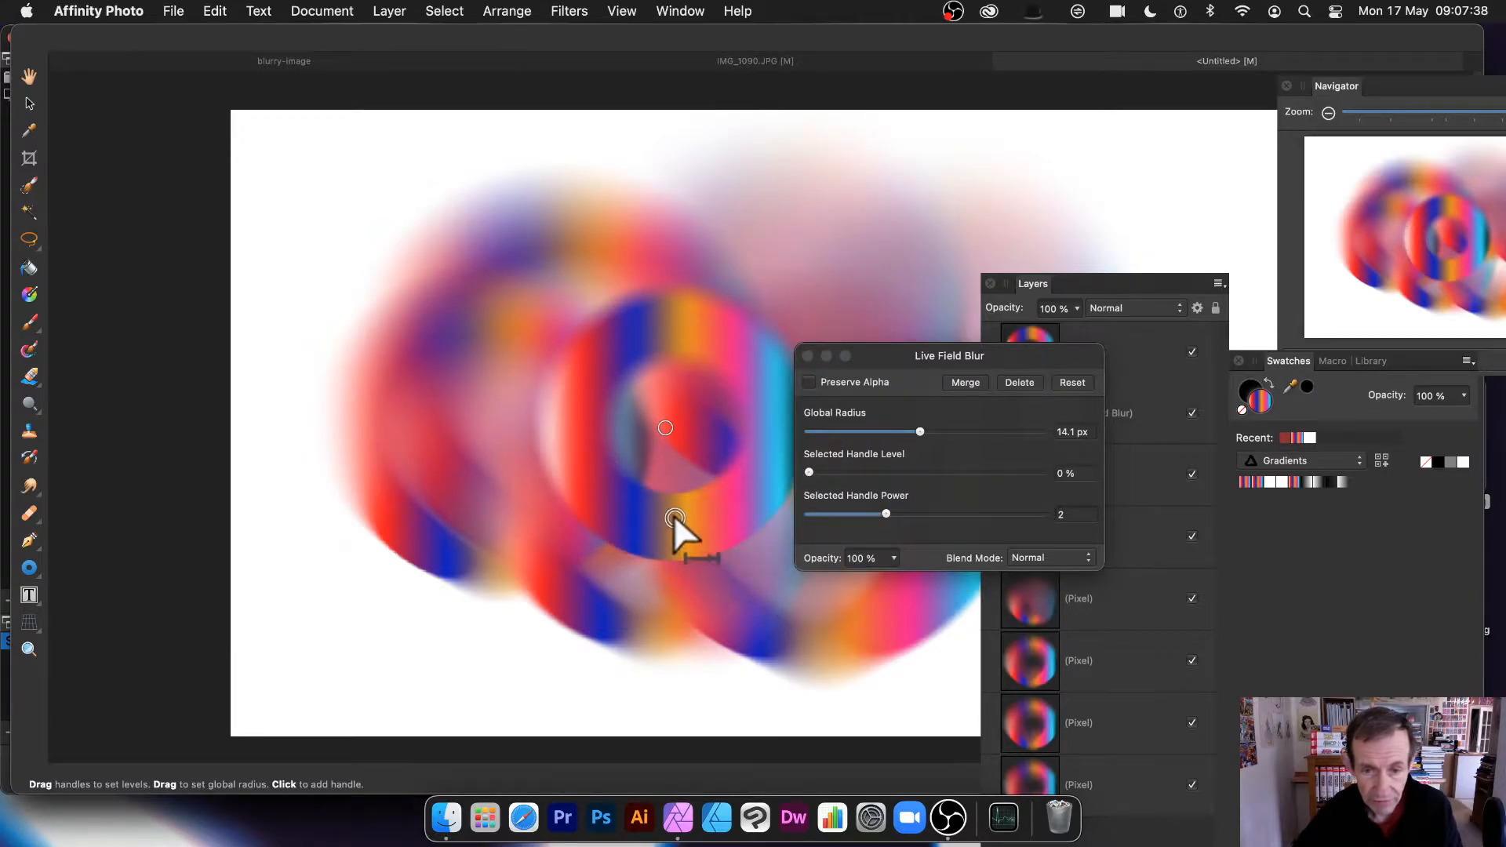
Set the global radius to 35.1 px, move the second handle to the ring's lower left, and try blend modes before returning to Normal.
{"action": "left_click_drag", "start_coordinate": [919, 432], "coordinate": [975, 431]}
{"action": "left_click_drag", "start_coordinate": [675, 516], "coordinate": [592, 488]}
{"action": "left_click", "coordinate": [1043, 550]}
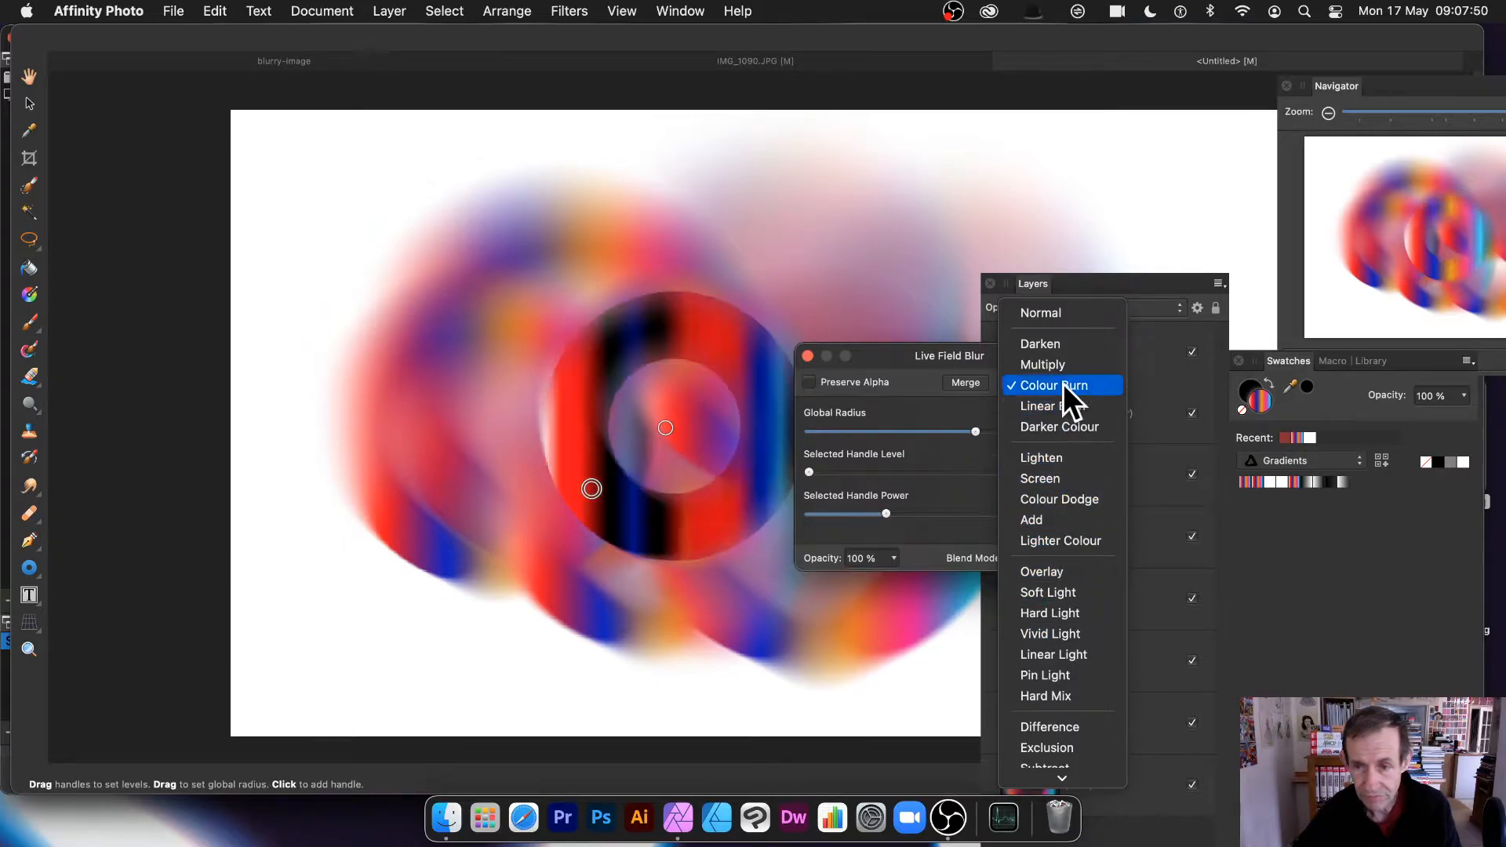
{"action": "left_click", "coordinate": [1051, 316]}
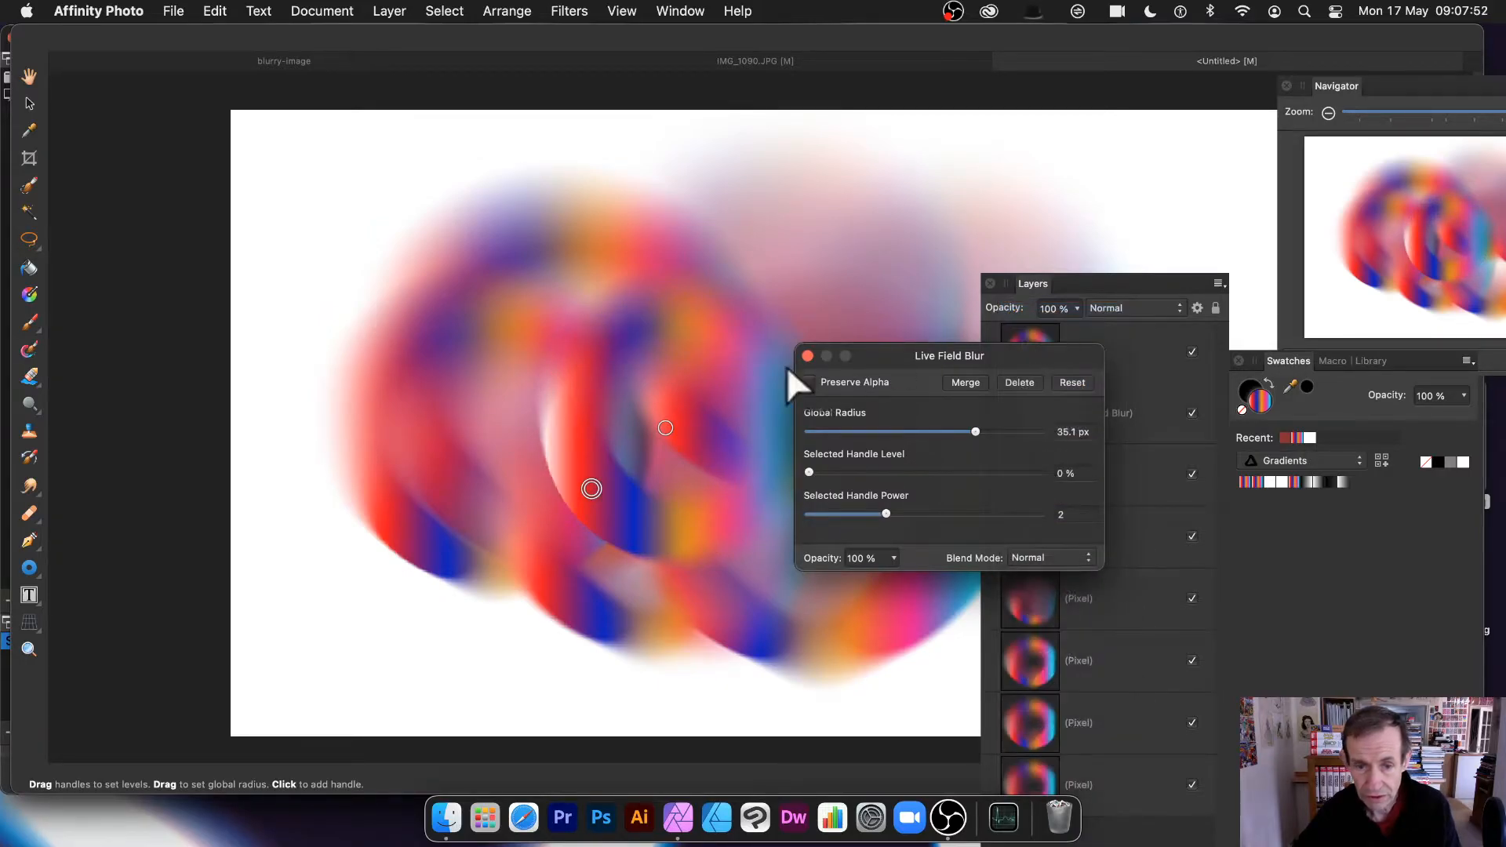
Add a third blur handle at the donut's upper right, set its level to 6%, move it just above the donut and close the filter settings.
{"action": "left_click", "coordinate": [730, 304]}
{"action": "left_click_drag", "start_coordinate": [957, 471], "coordinate": [824, 471]}
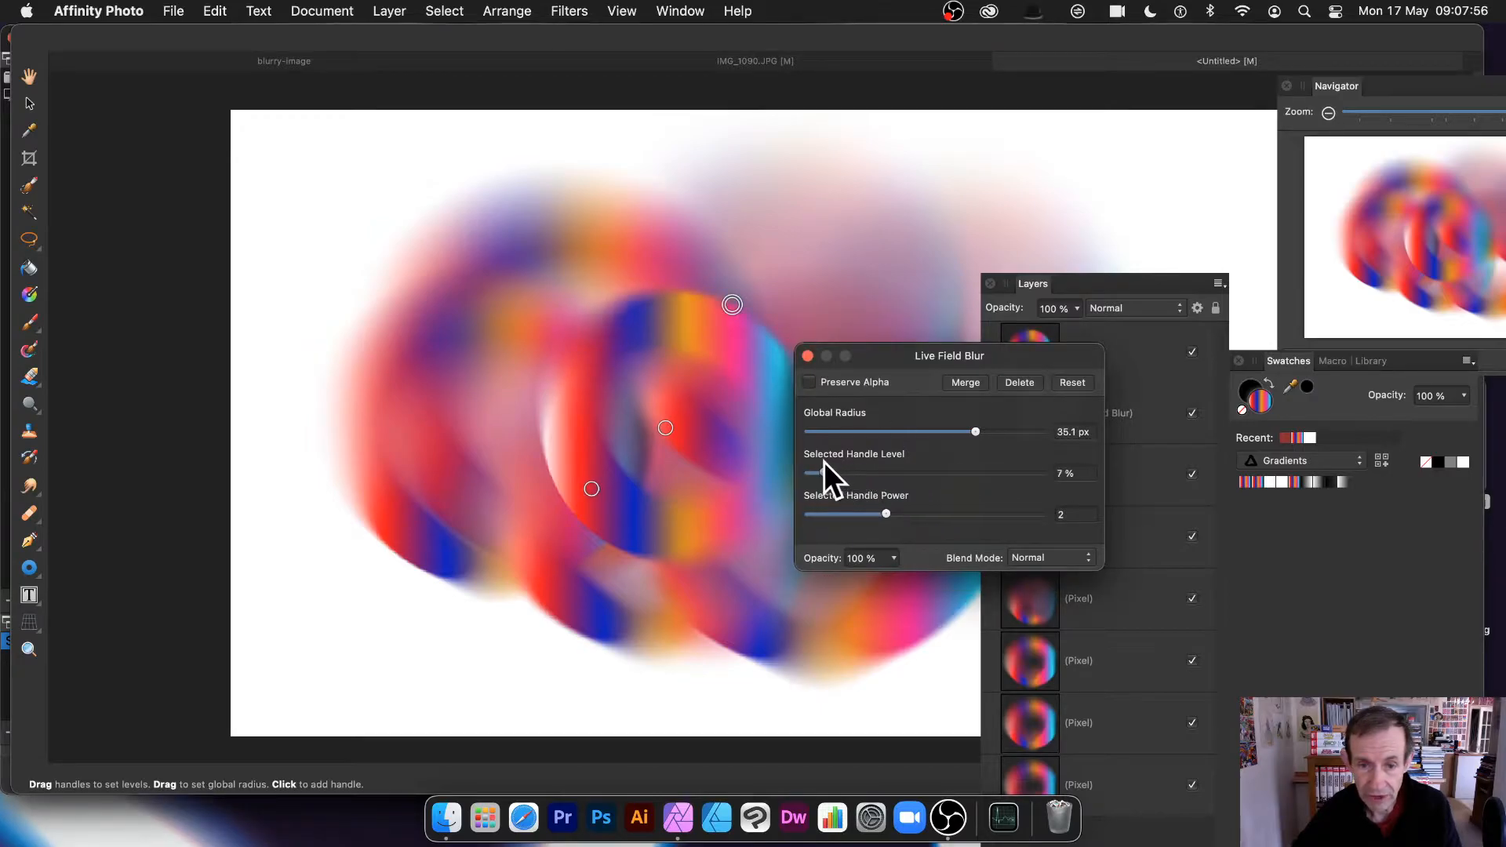
{"action": "left_click_drag", "start_coordinate": [732, 304], "coordinate": [782, 224]}
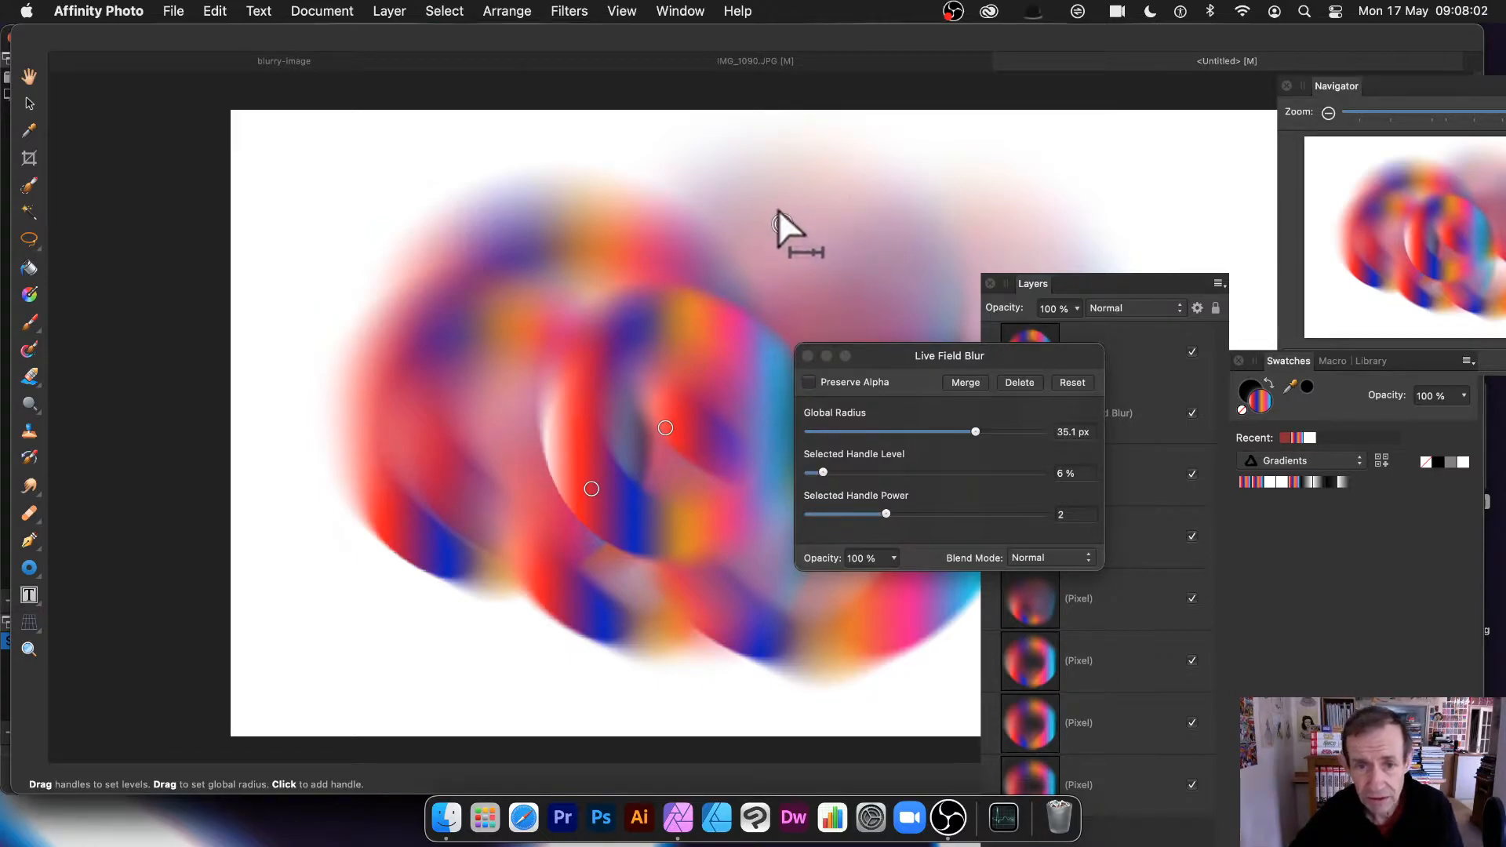
{"action": "mouse_move", "coordinate": [779, 220]}
{"action": "left_mouse_down"}
{"action": "mouse_move", "coordinate": [737, 290]}
{"action": "mouse_move", "coordinate": [786, 233]}
{"action": "mouse_move", "coordinate": [779, 243]}
{"action": "left_mouse_up"}
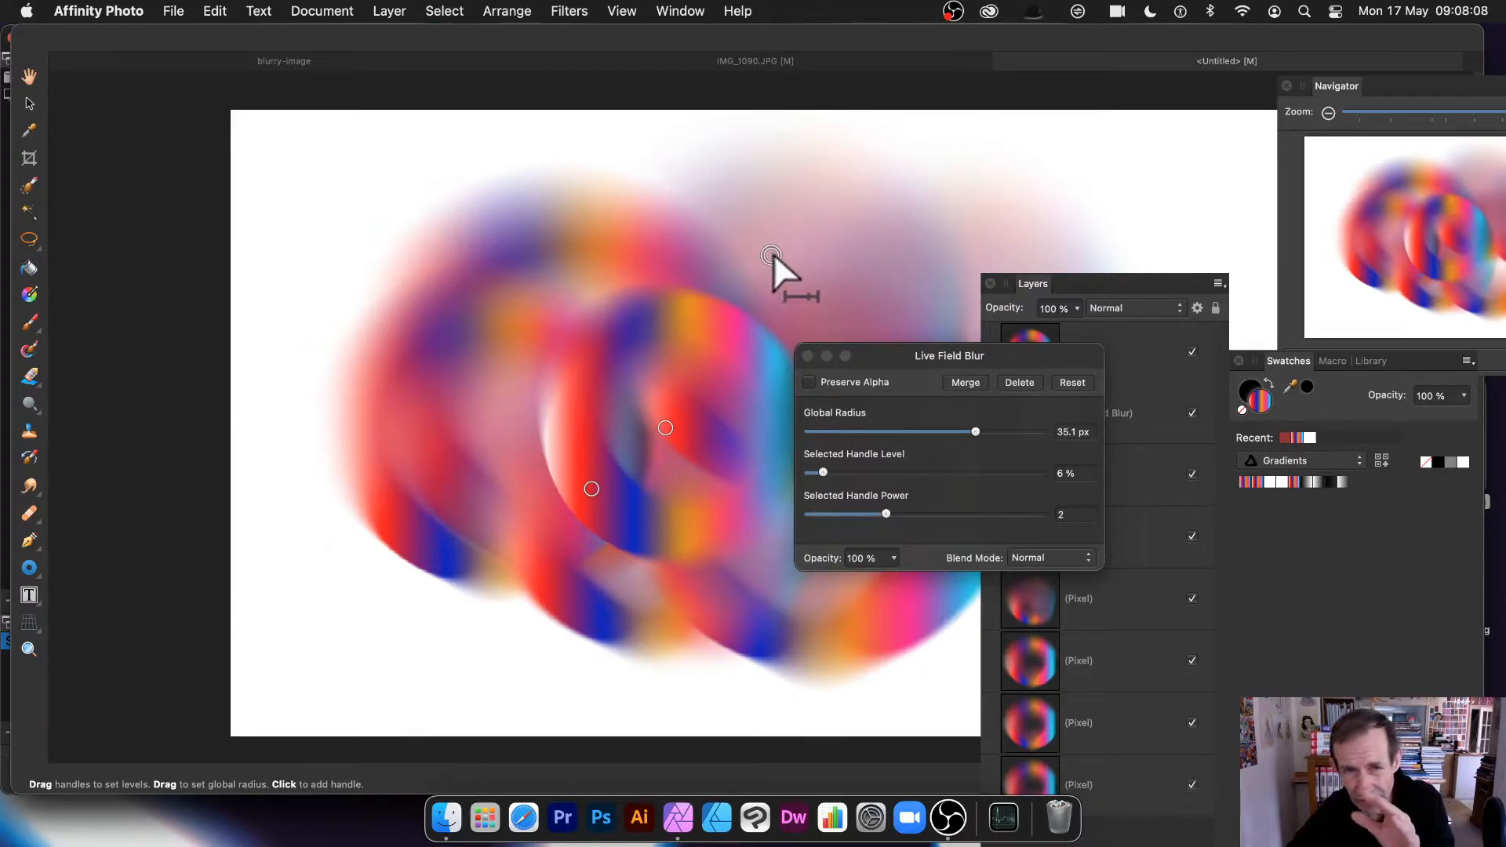
{"action": "left_click", "coordinate": [806, 357]}
Try duplicating the live Field Blur layer inside the donut.
{"action": "left_click", "coordinate": [1039, 406]}
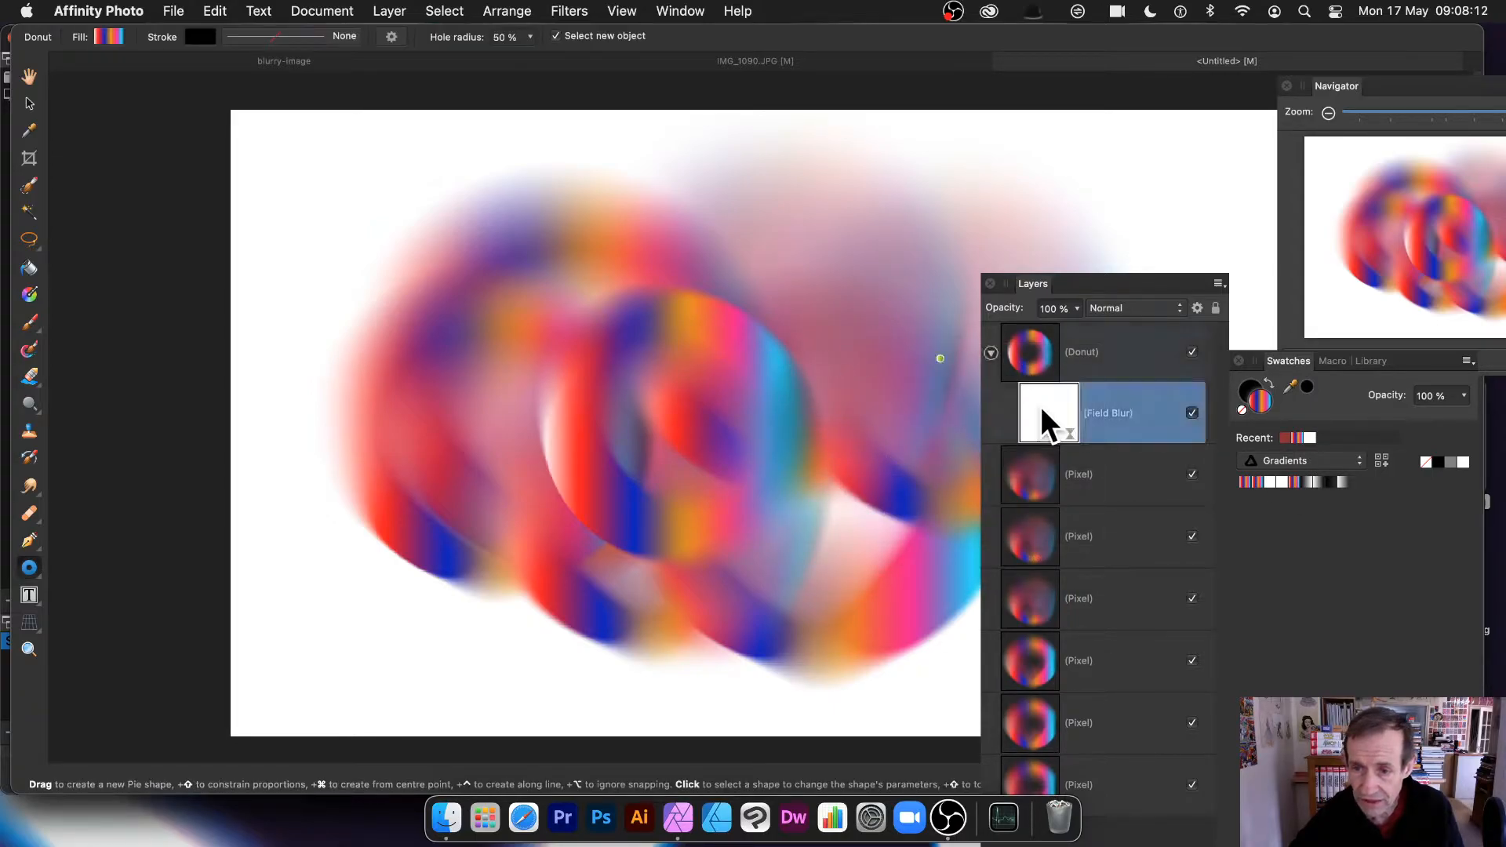
{"action": "left_click", "coordinate": [390, 12]}
{"action": "left_click", "coordinate": [400, 394]}
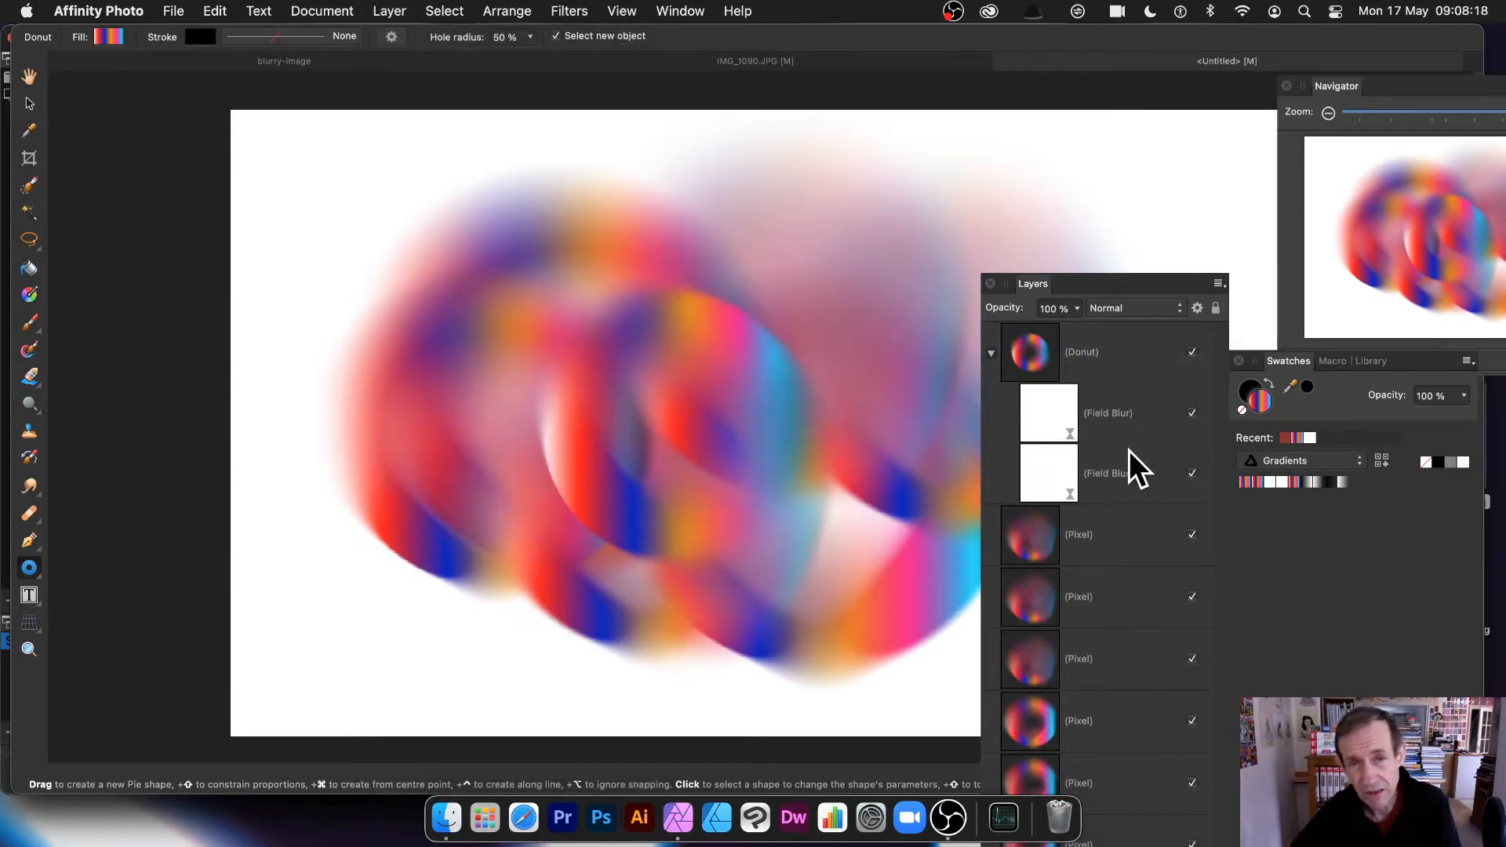
{"action": "key", "text": "super+z"}
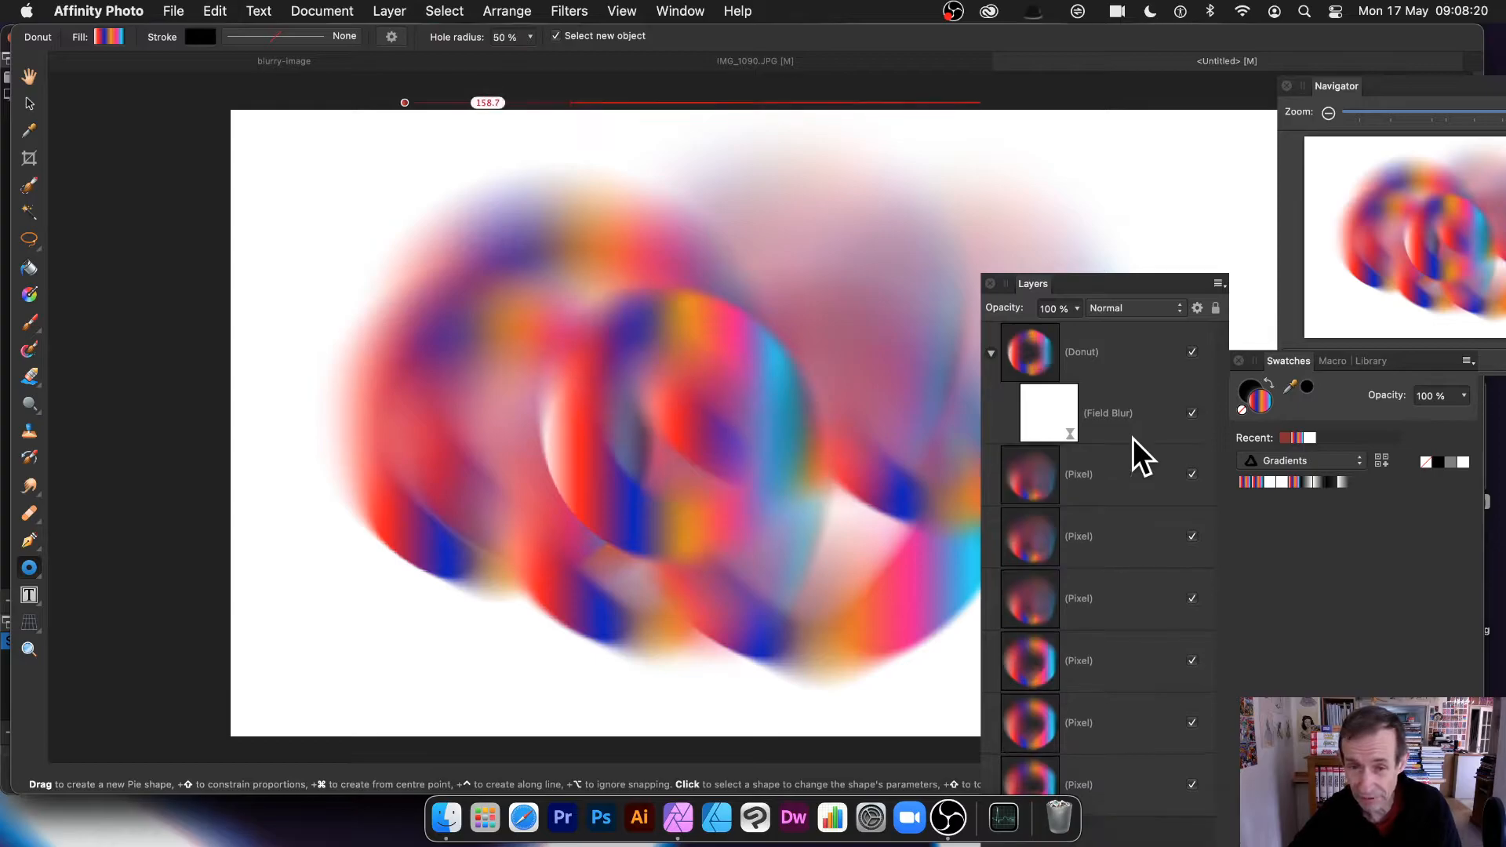
Reopen the donut's live Field Blur settings to review the handles and values, and close them unchanged.
{"action": "left_click", "coordinate": [1102, 351]}
{"action": "left_click", "coordinate": [1046, 415]}
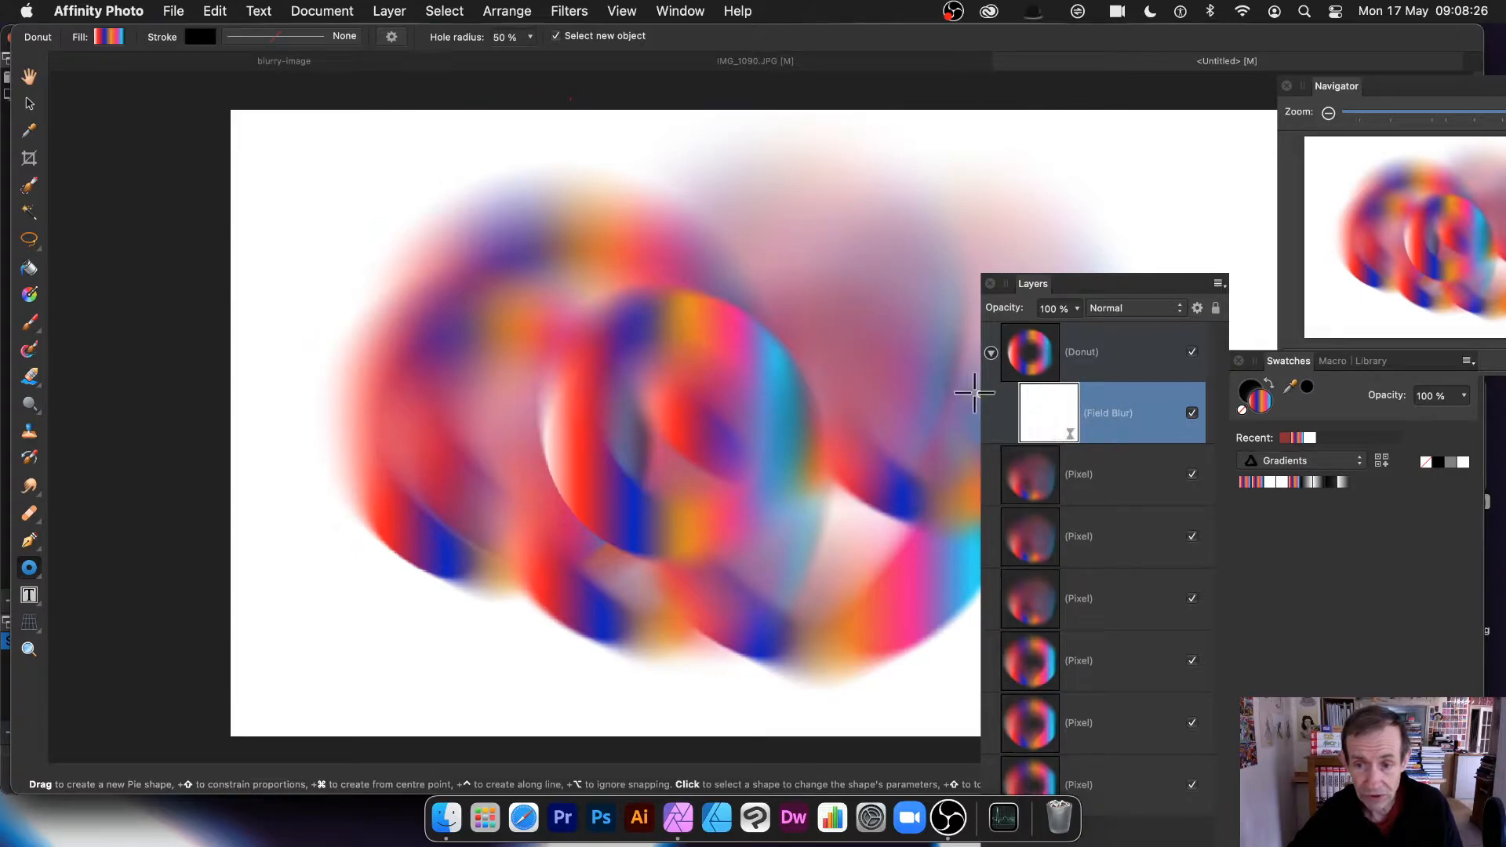
{"action": "double_click", "coordinate": [1051, 408]}
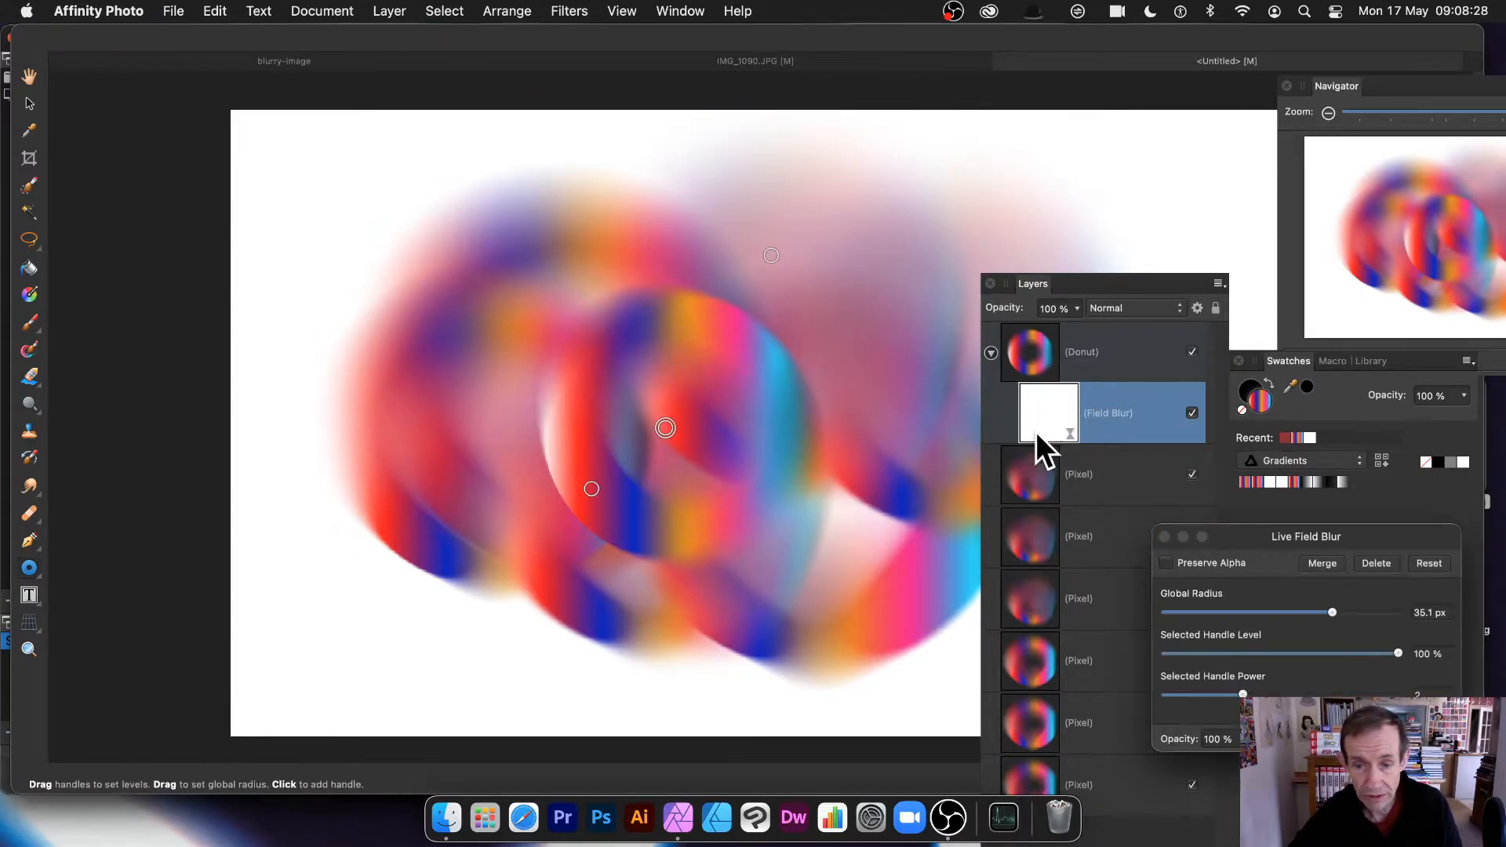
{"action": "left_click_drag", "start_coordinate": [1258, 535], "coordinate": [820, 413]}
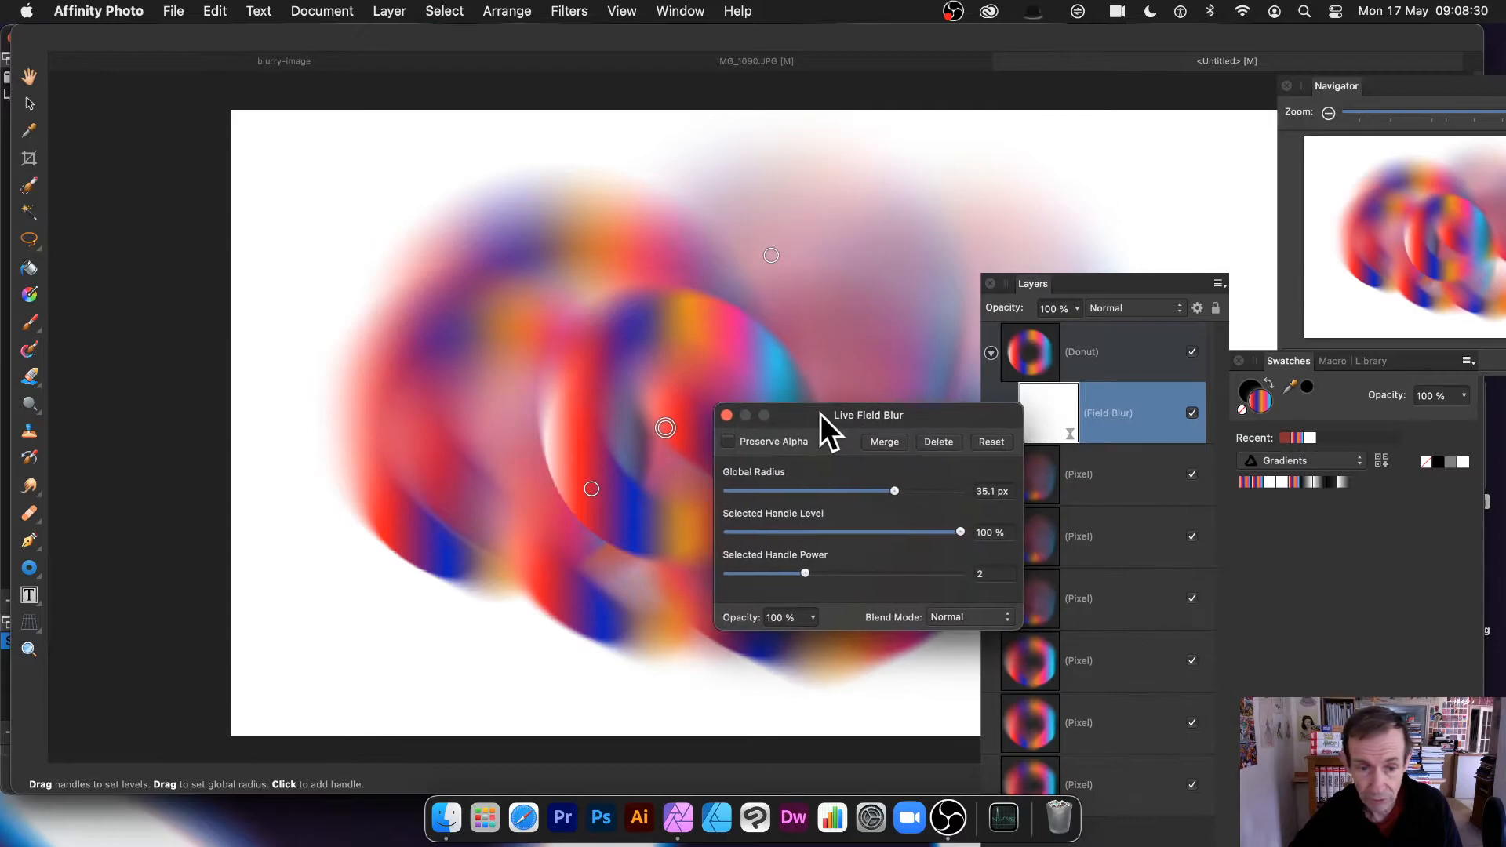
{"action": "left_click", "coordinate": [727, 416]}
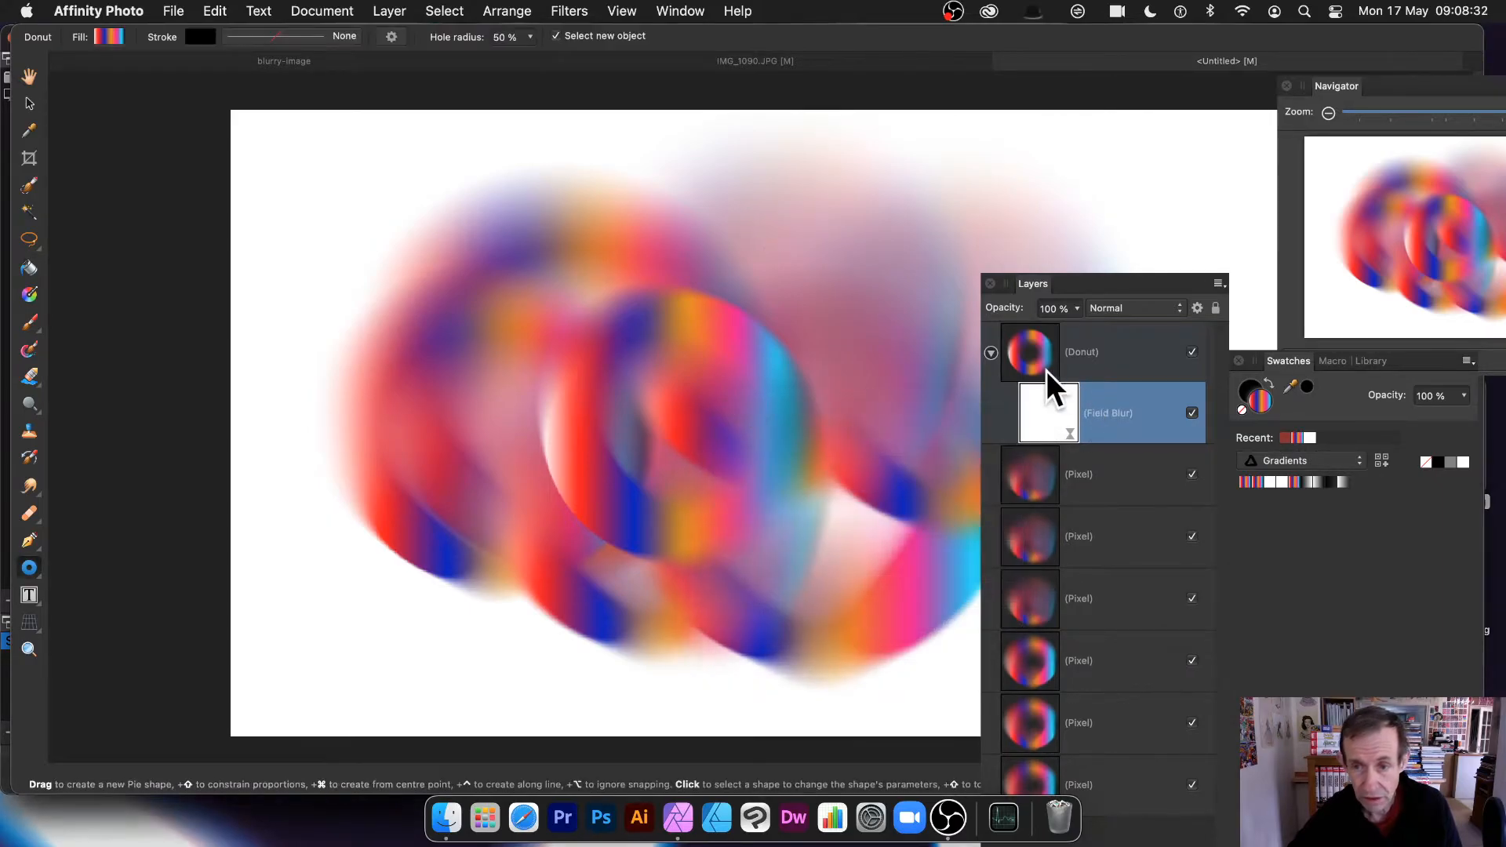
Select the whole live-blurred donut and place two duplicates of it, one toward the upper left and one above the original.
{"action": "left_click", "coordinate": [1036, 355]}
{"action": "left_click", "coordinate": [989, 352]}
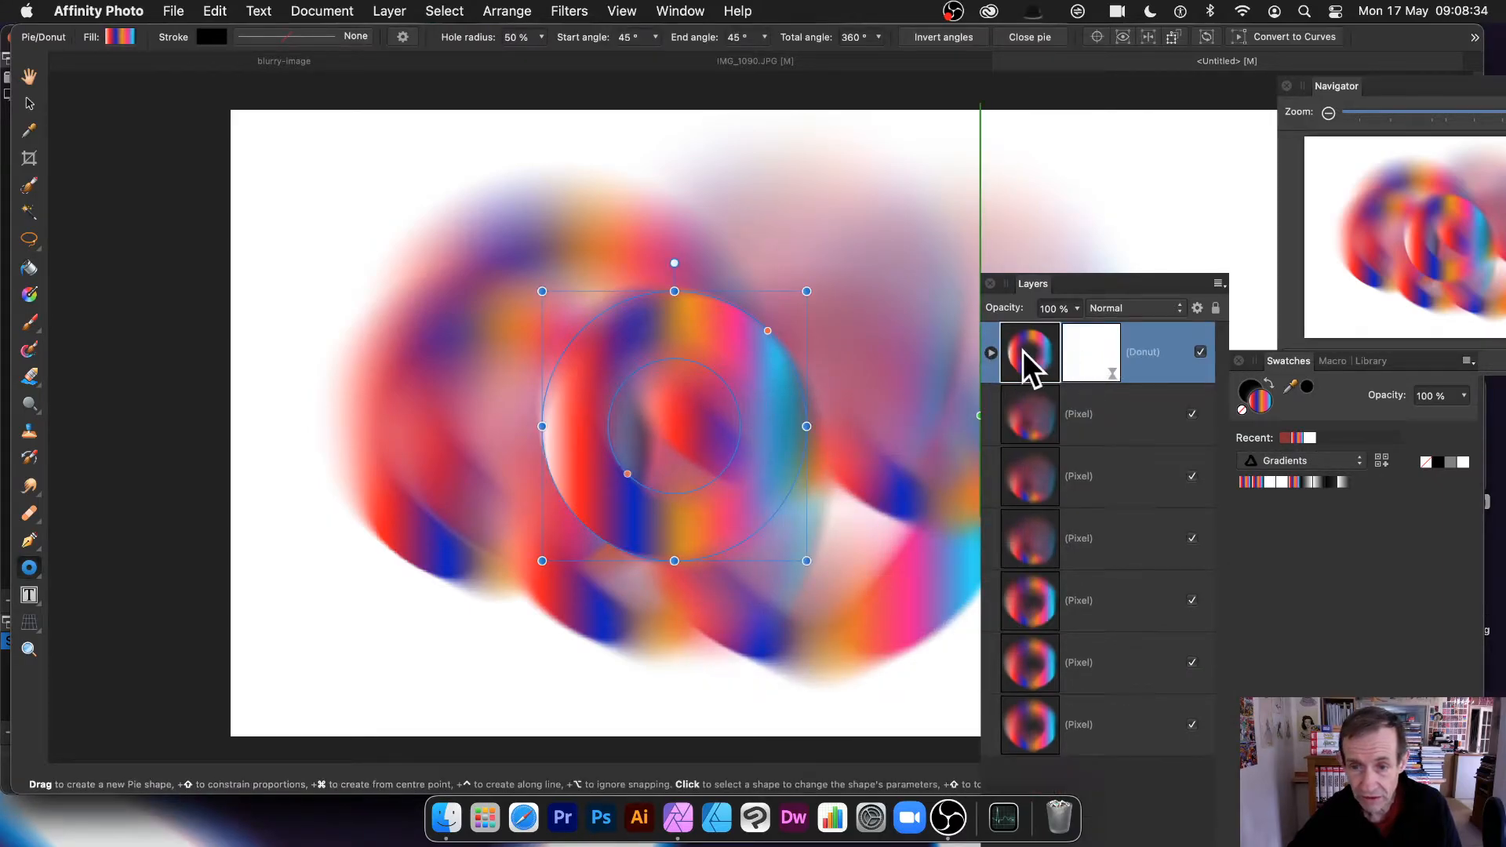
{"action": "left_click", "coordinate": [29, 103]}
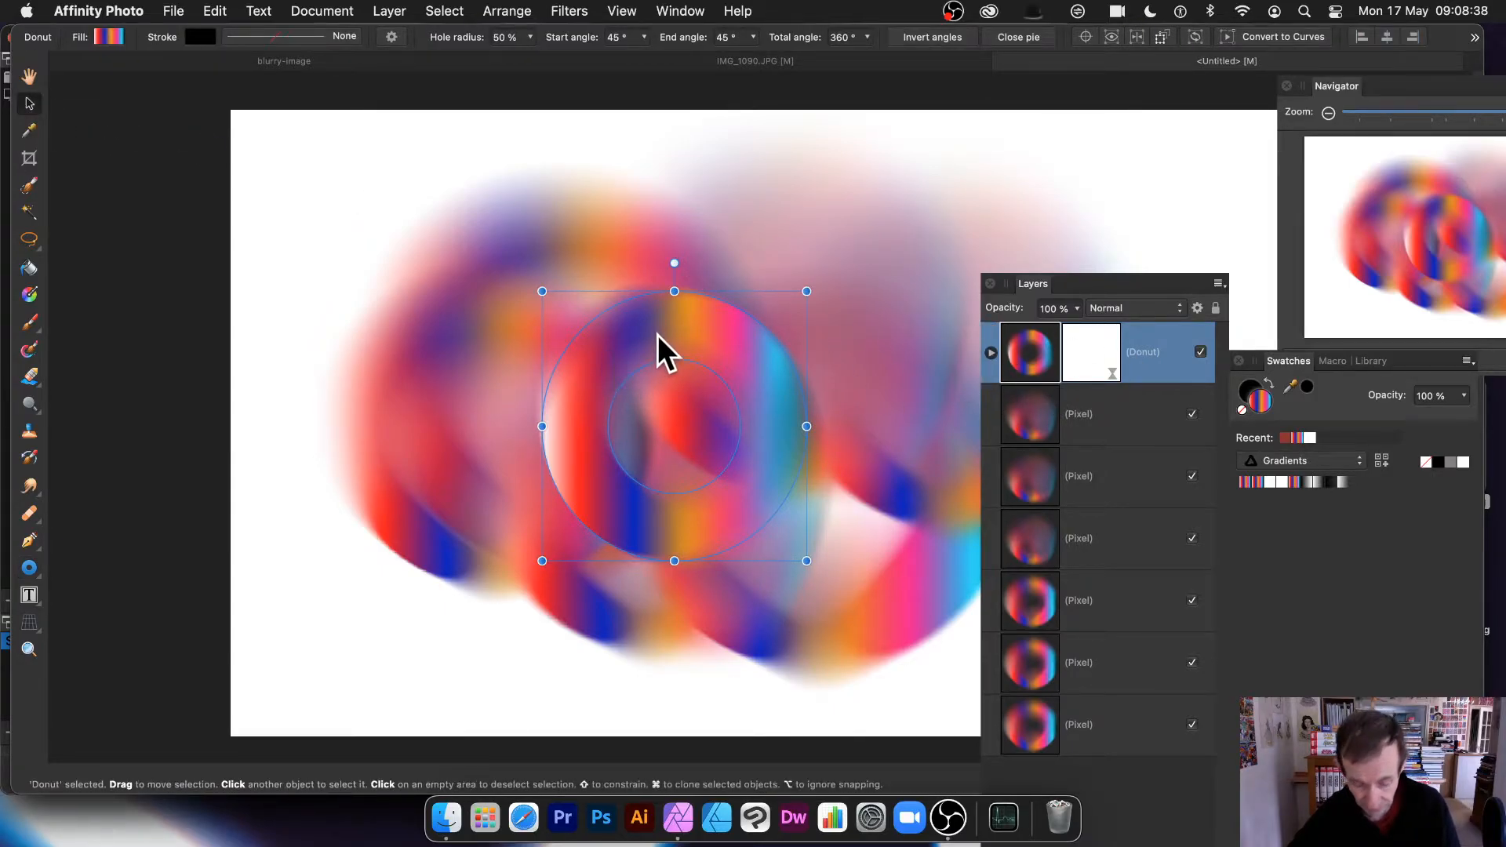
{"action": "mouse_move", "coordinate": [714, 327]}
{"action": "left_mouse_down"}
{"action": "mouse_move", "coordinate": [586, 238]}
{"action": "mouse_move", "coordinate": [629, 271]}
{"action": "mouse_move", "coordinate": [720, 233]}
{"action": "mouse_move", "coordinate": [801, 228]}
{"action": "left_mouse_up"}
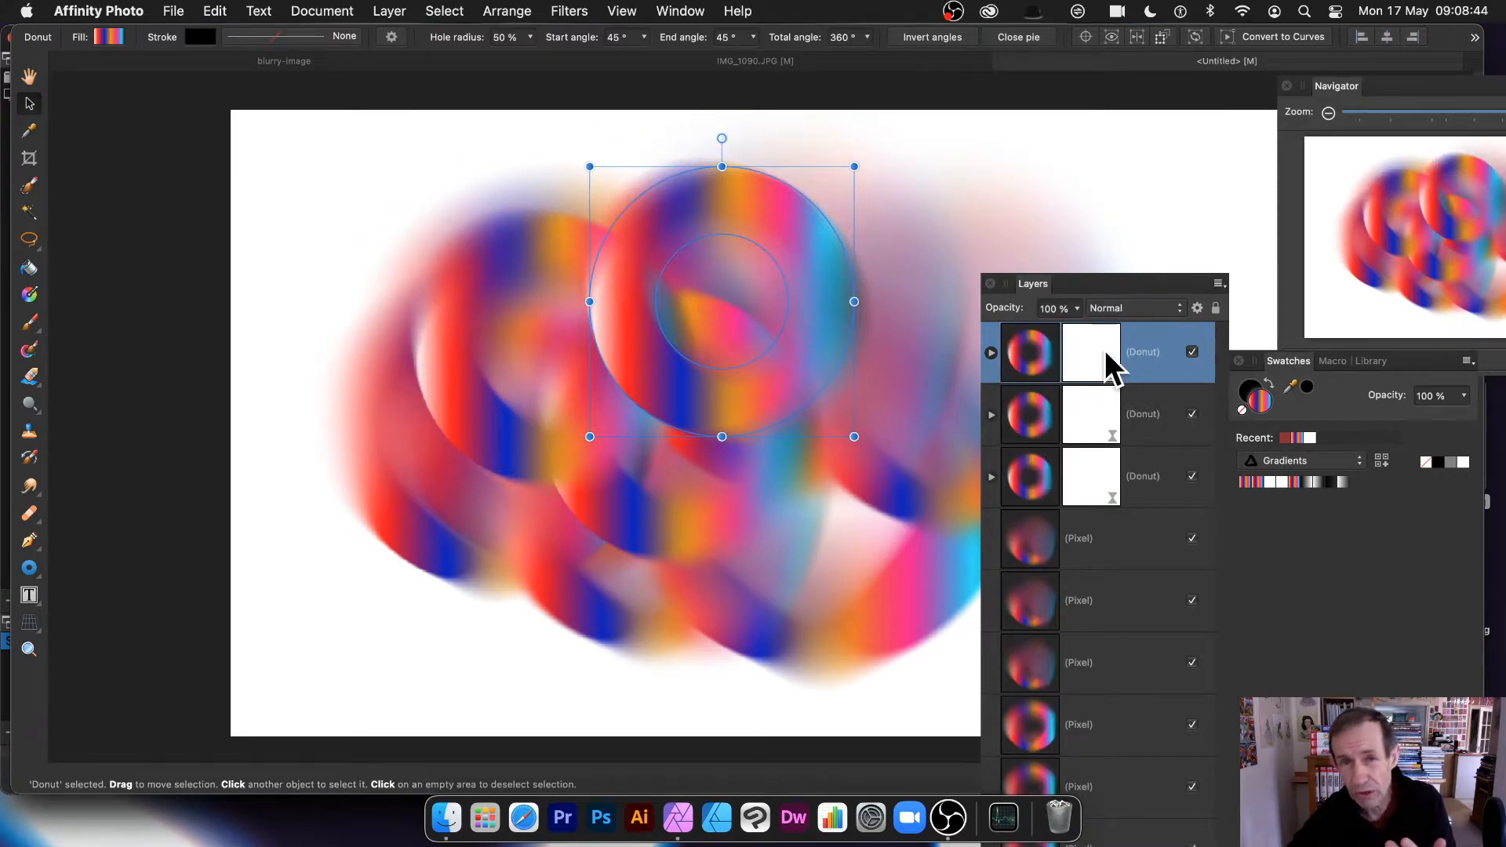
Set the topmost donut's blend mode to Difference, move it down over the other donuts and enlarge it.
{"action": "left_click", "coordinate": [991, 353]}
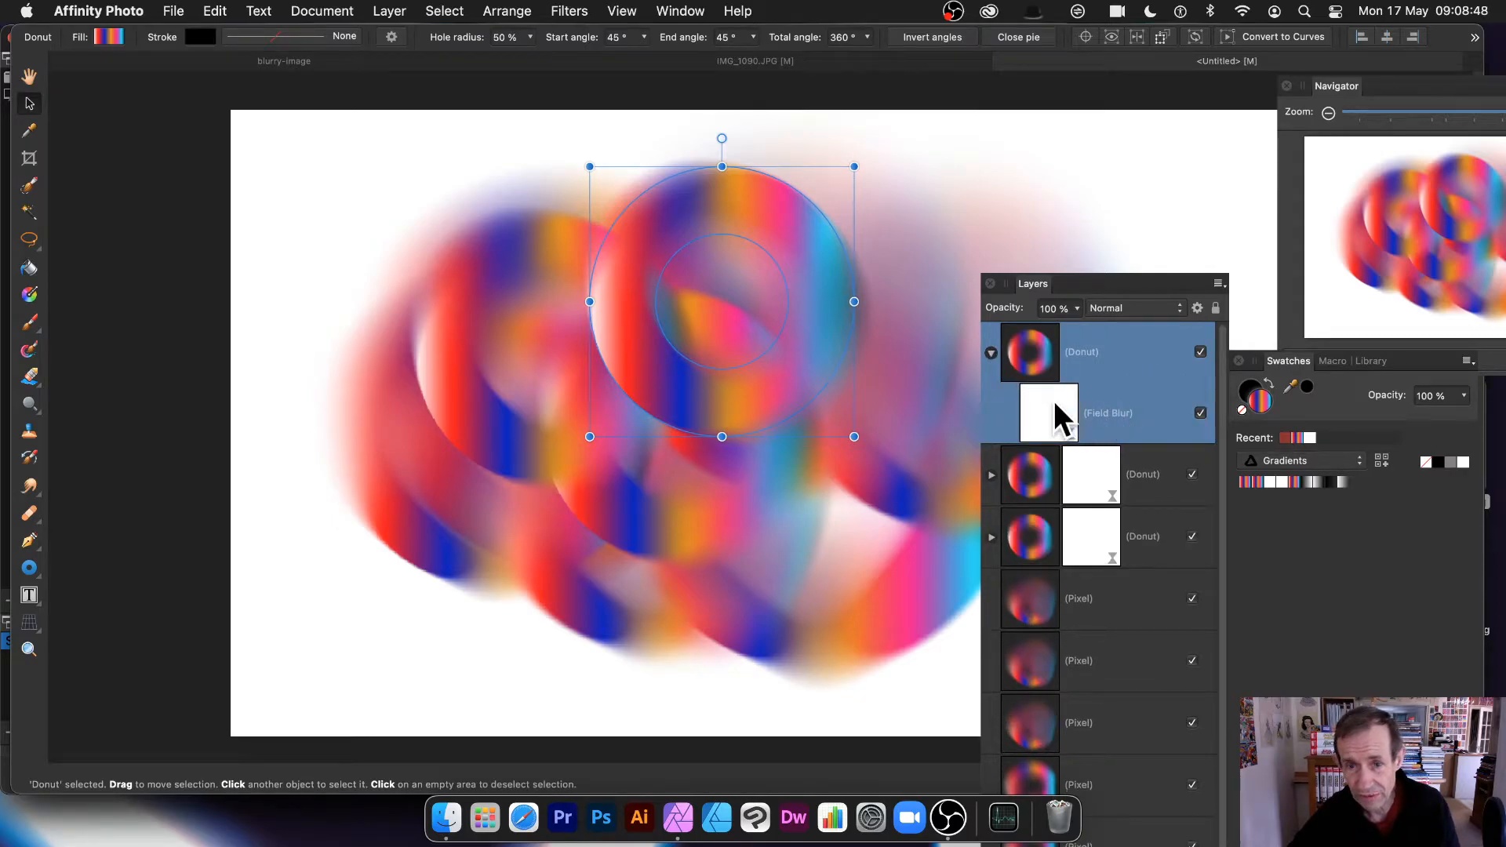
{"action": "left_click", "coordinate": [991, 353]}
{"action": "left_click", "coordinate": [1118, 308]}
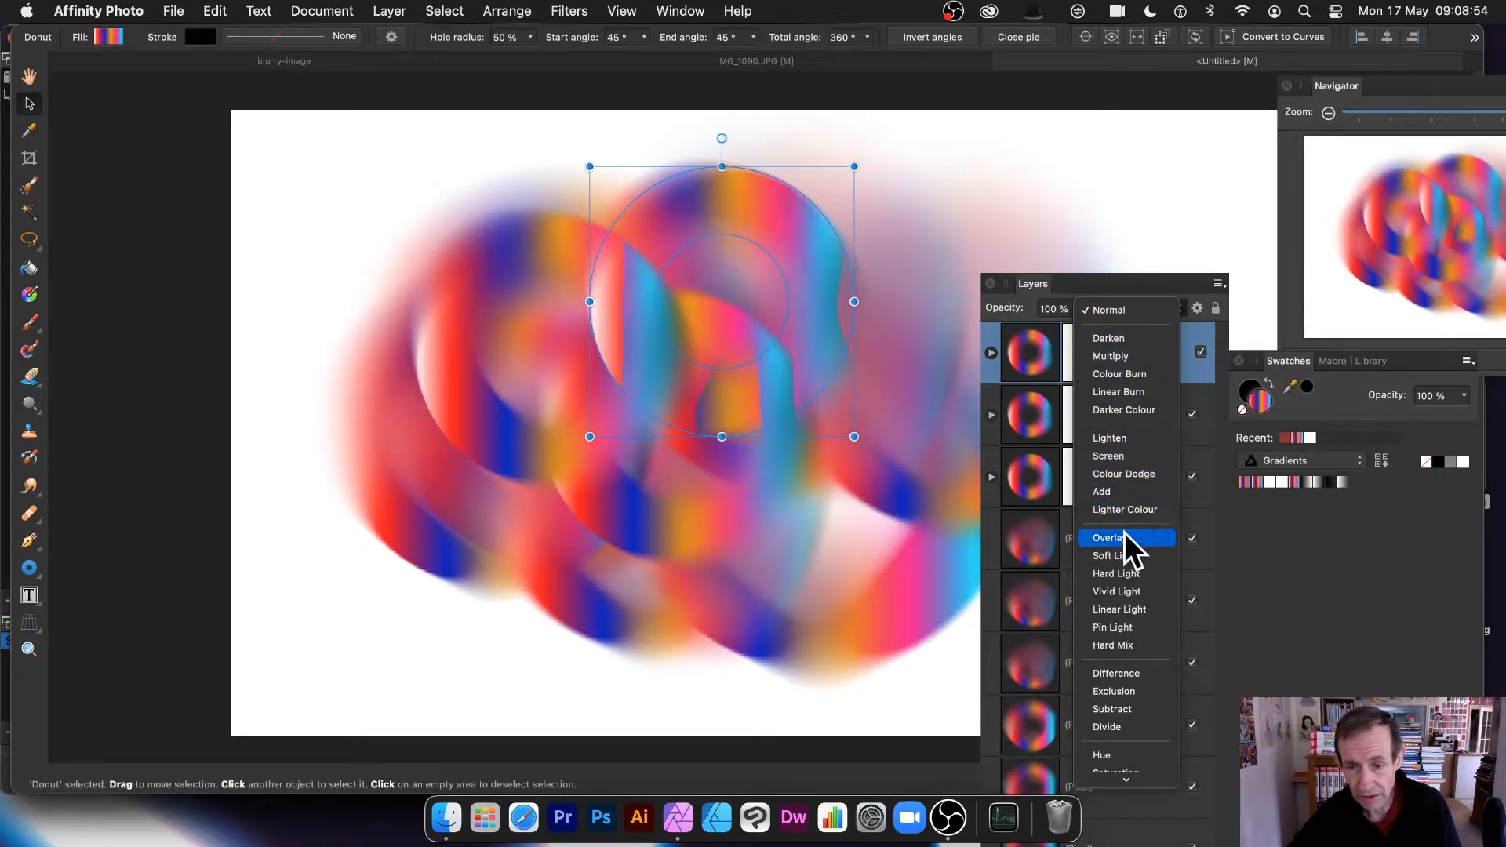
{"action": "left_click", "coordinate": [1116, 673]}
{"action": "left_click_drag", "start_coordinate": [784, 360], "coordinate": [699, 397]}
{"action": "left_click_drag", "start_coordinate": [772, 454], "coordinate": [880, 538]}
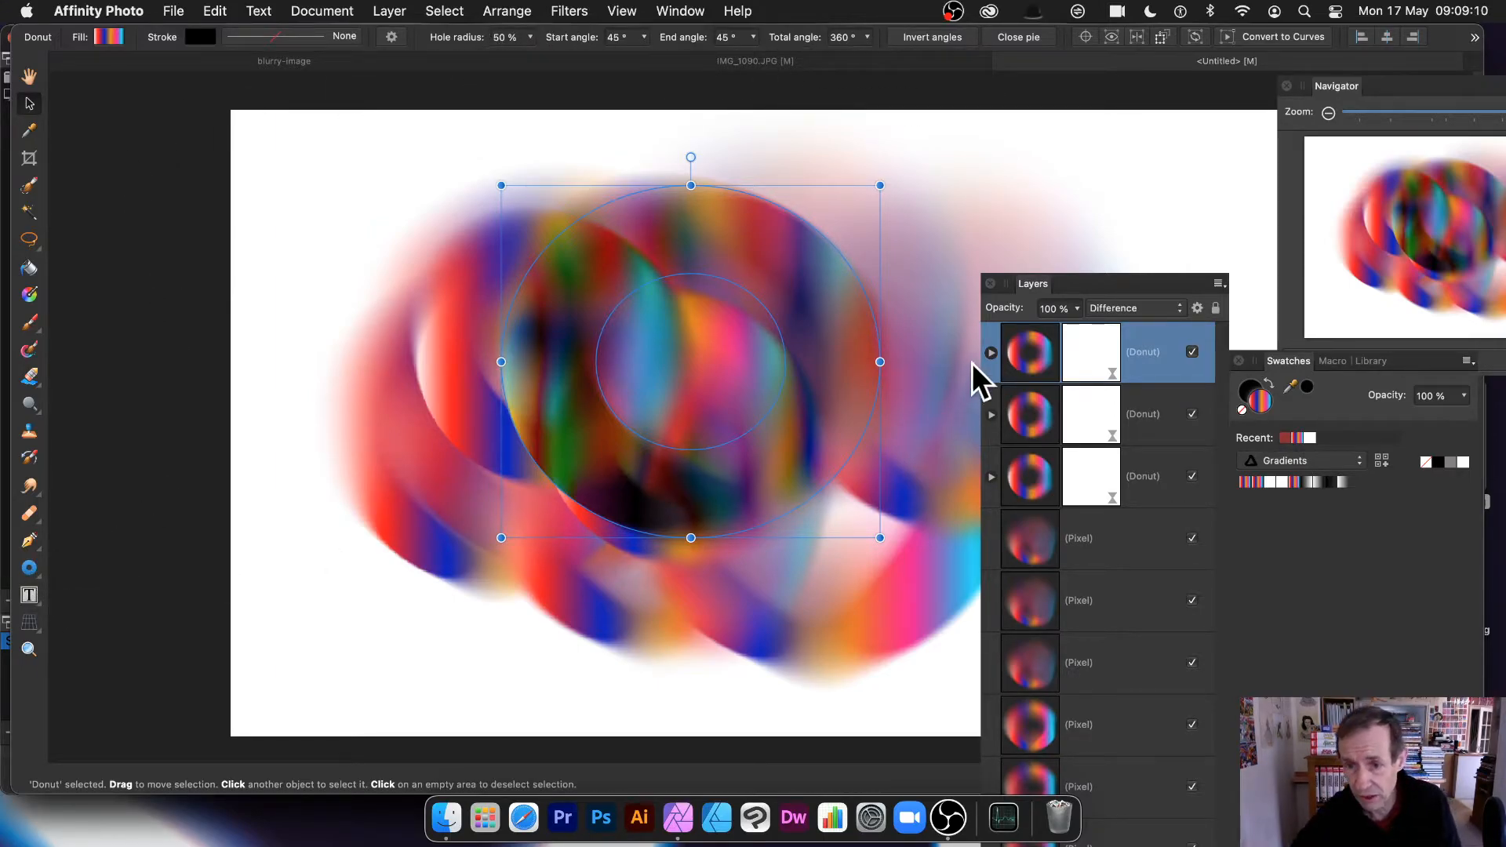
Set the topmost donut's hole radius to 89% and its blend mode to Overlay.
{"action": "left_click", "coordinate": [991, 352]}
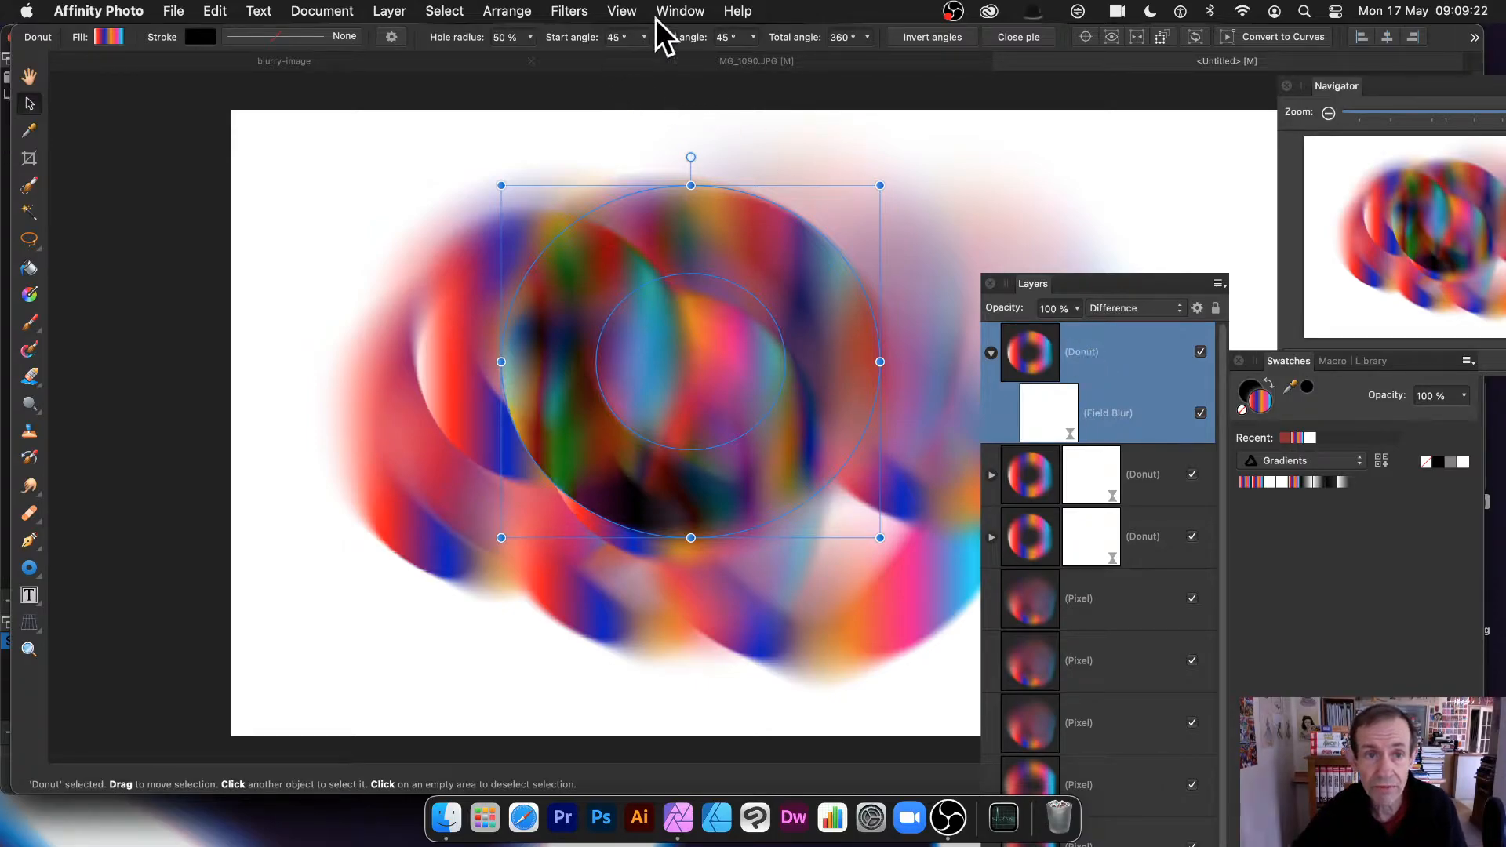
{"action": "left_click", "coordinate": [525, 37]}
{"action": "left_click_drag", "start_coordinate": [525, 58], "coordinate": [586, 68]}
{"action": "left_click", "coordinate": [1136, 307]}
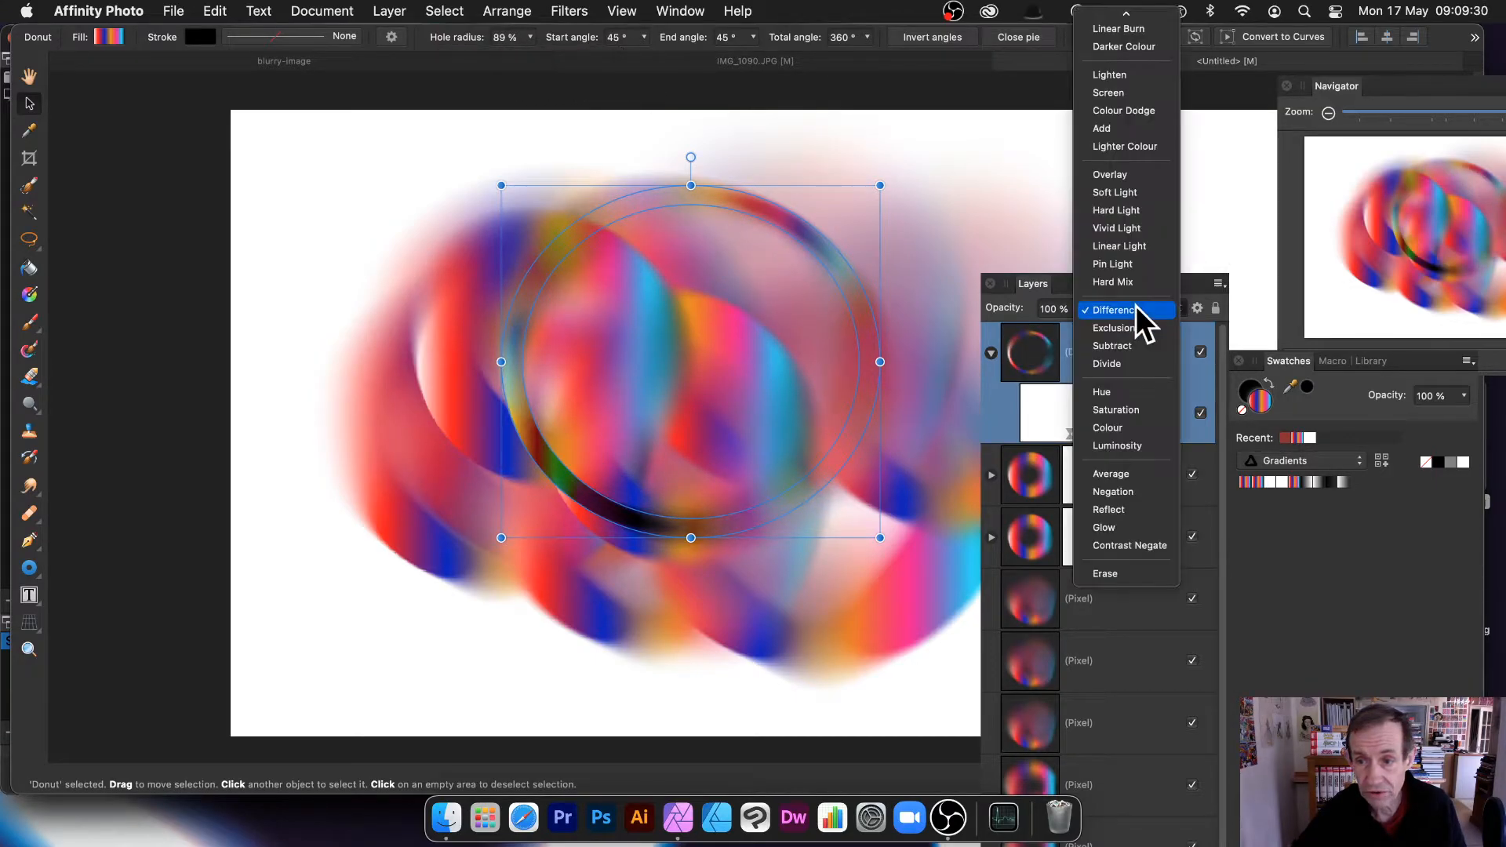
{"action": "left_click", "coordinate": [1131, 176]}
Reposition the thin Overlay donut, spread three duplicates over the composition and squash the last one into a narrow ellipse.
{"action": "left_click_drag", "start_coordinate": [786, 216], "coordinate": [647, 205]}
{"action": "key", "text": "super+j"}
{"action": "key", "text": "super+j"}
{"action": "left_click_drag", "start_coordinate": [707, 251], "coordinate": [709, 400]}
{"action": "key", "text": "super+j"}
{"action": "left_click_drag", "start_coordinate": [771, 508], "coordinate": [548, 497]}
{"action": "left_click_drag", "start_coordinate": [538, 437], "coordinate": [651, 264]}
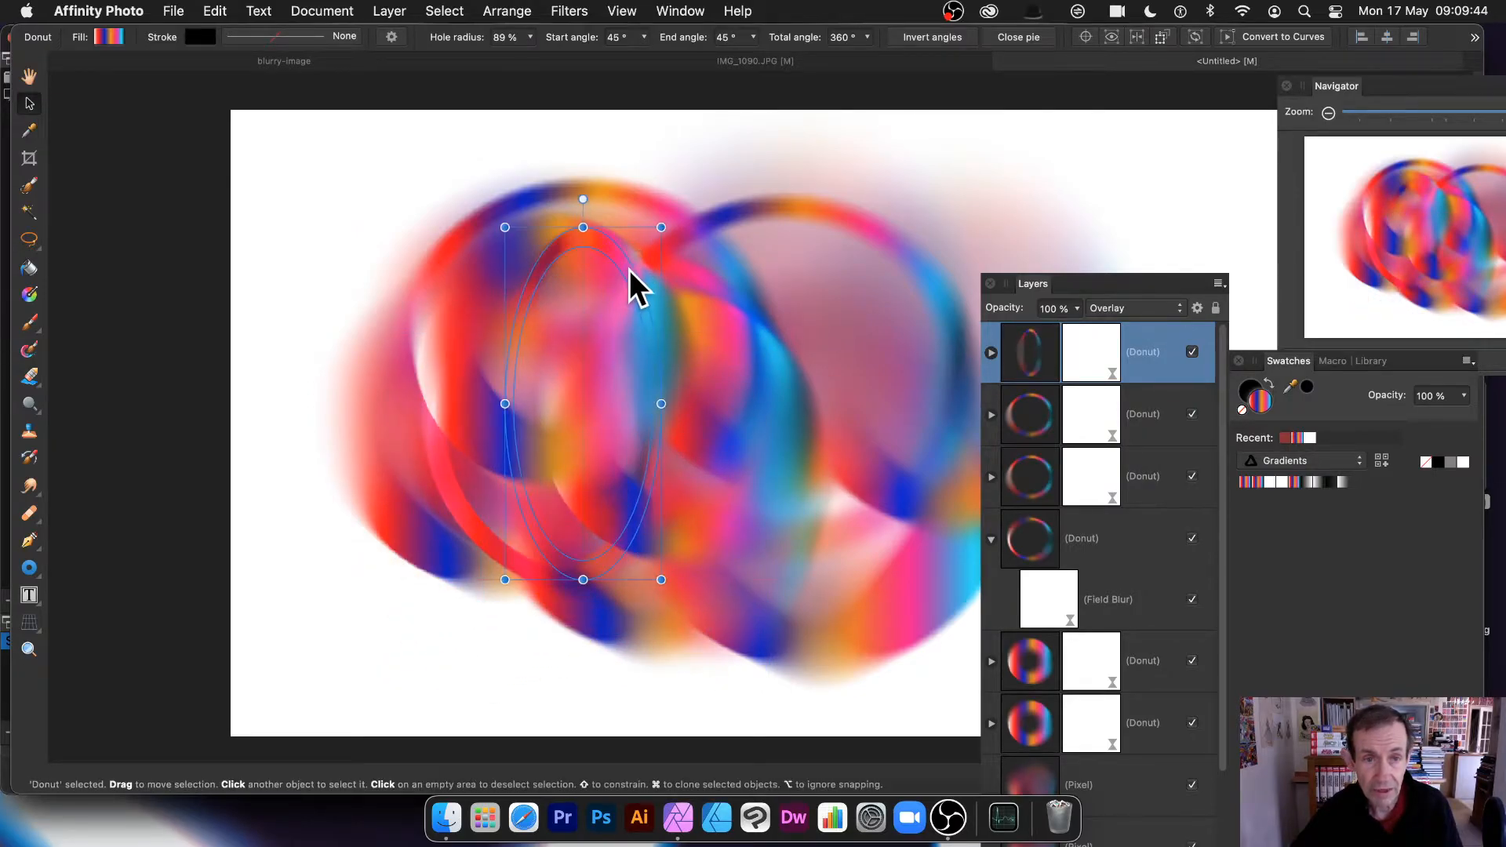
Set the narrow donut's total angle to 100° and place the resulting arc at the composition's upper left.
{"action": "left_click", "coordinate": [868, 37]}
{"action": "left_click_drag", "start_coordinate": [846, 55], "coordinate": [745, 52]}
{"action": "left_click_drag", "start_coordinate": [586, 237], "coordinate": [416, 181]}
{"action": "left_click", "coordinate": [990, 352]}
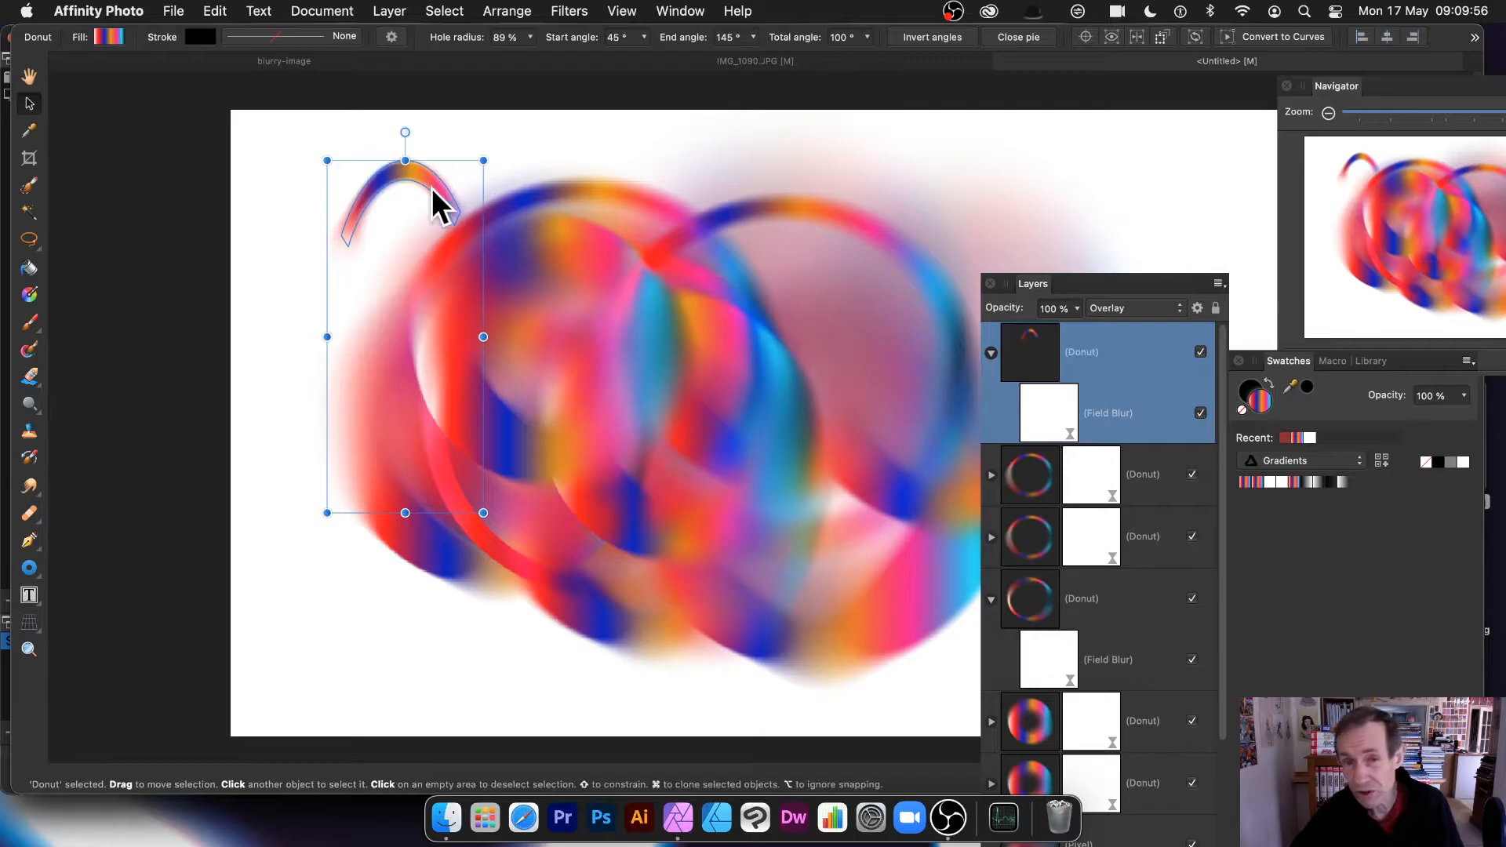
{"action": "left_click_drag", "start_coordinate": [439, 198], "coordinate": [477, 211]}
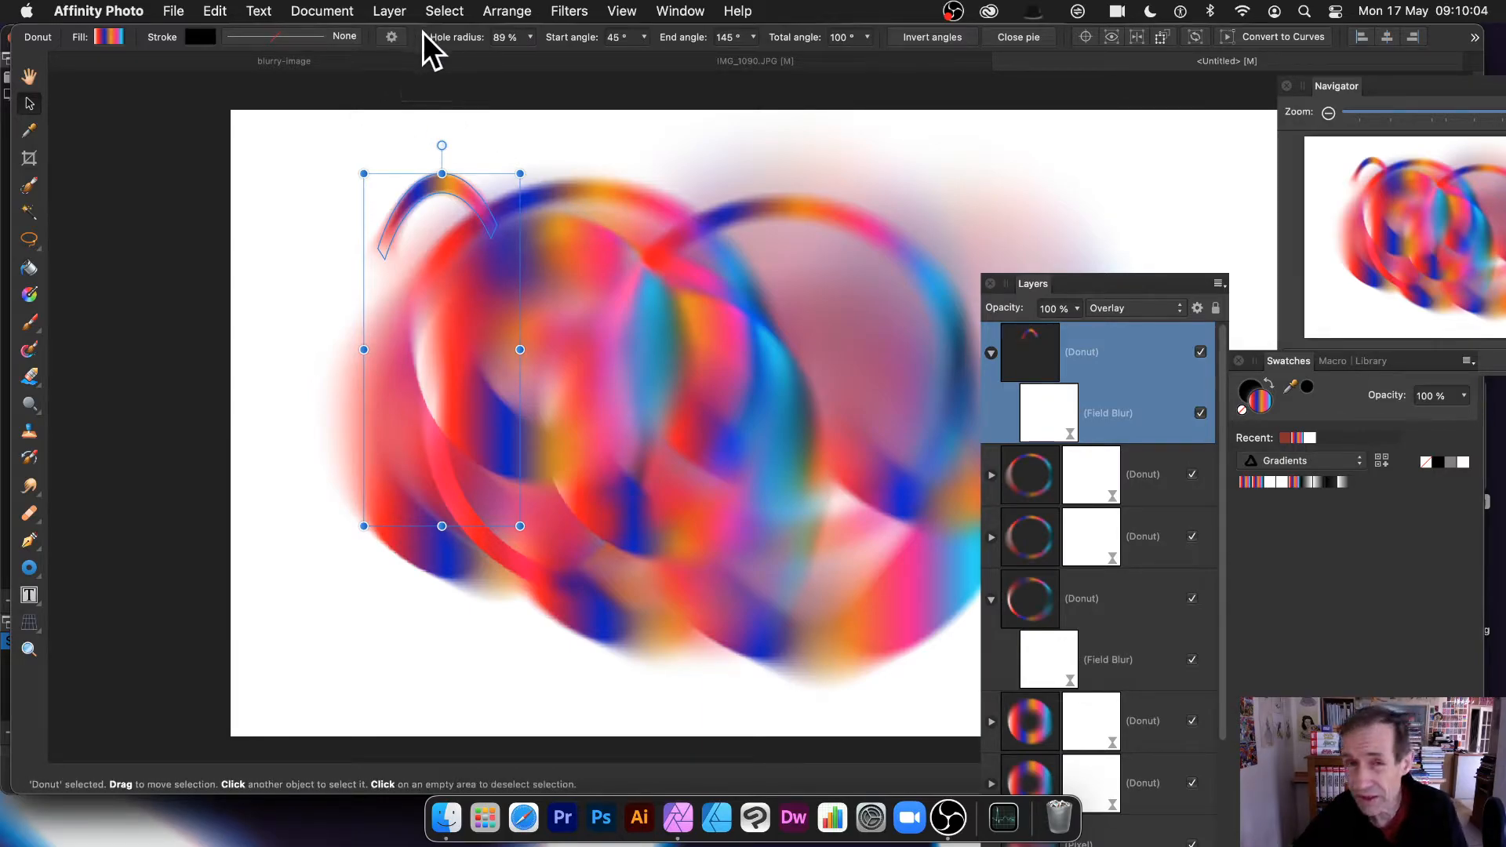
Convert the arc to curves, then enlarge it across the donuts and shift it slightly up and left.
{"action": "left_click", "coordinate": [393, 8]}
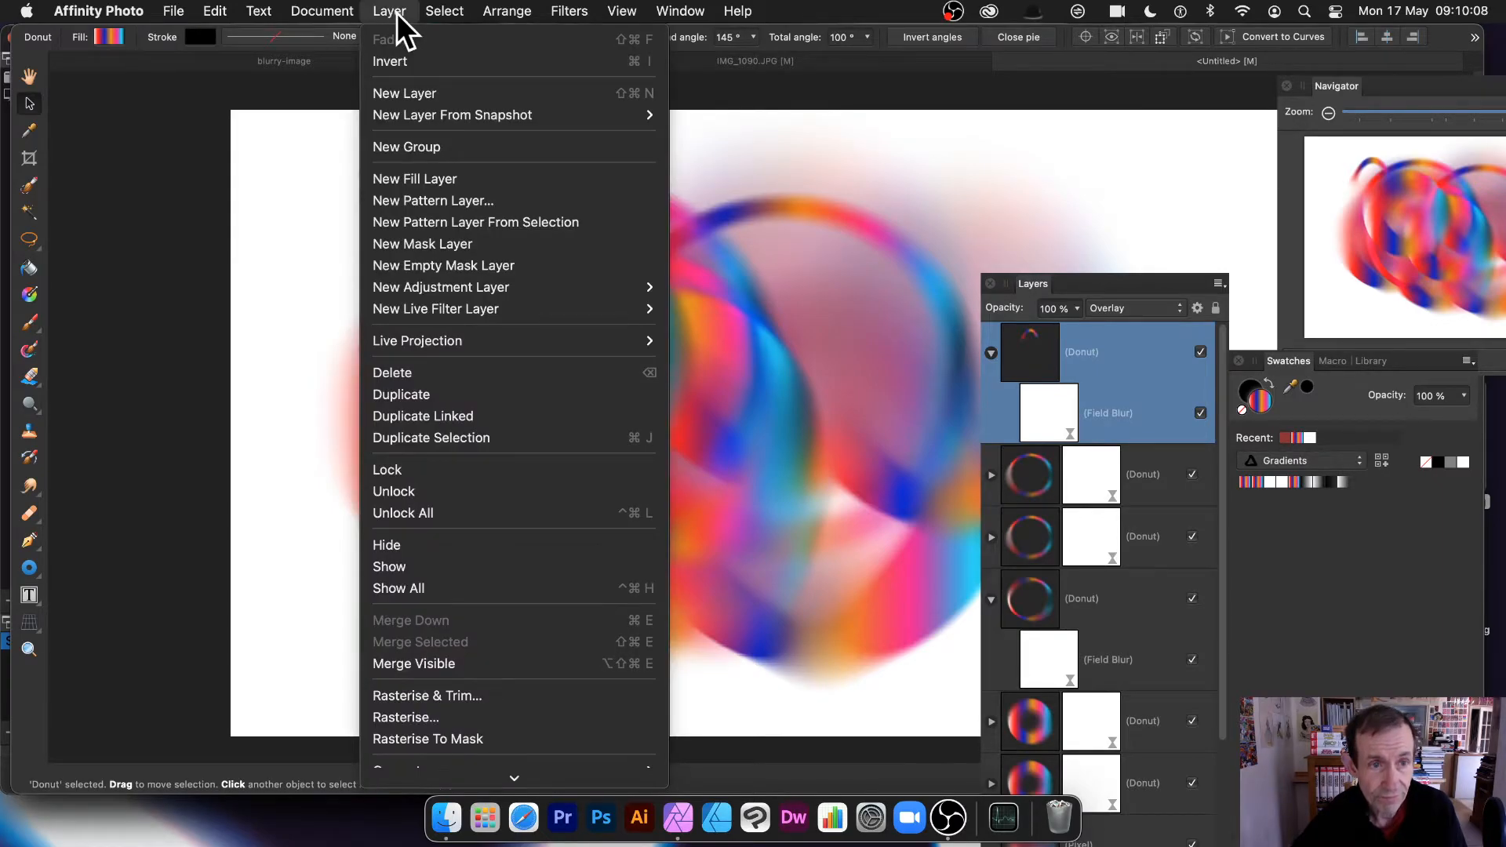
{"action": "mouse_move", "coordinate": [432, 778]}
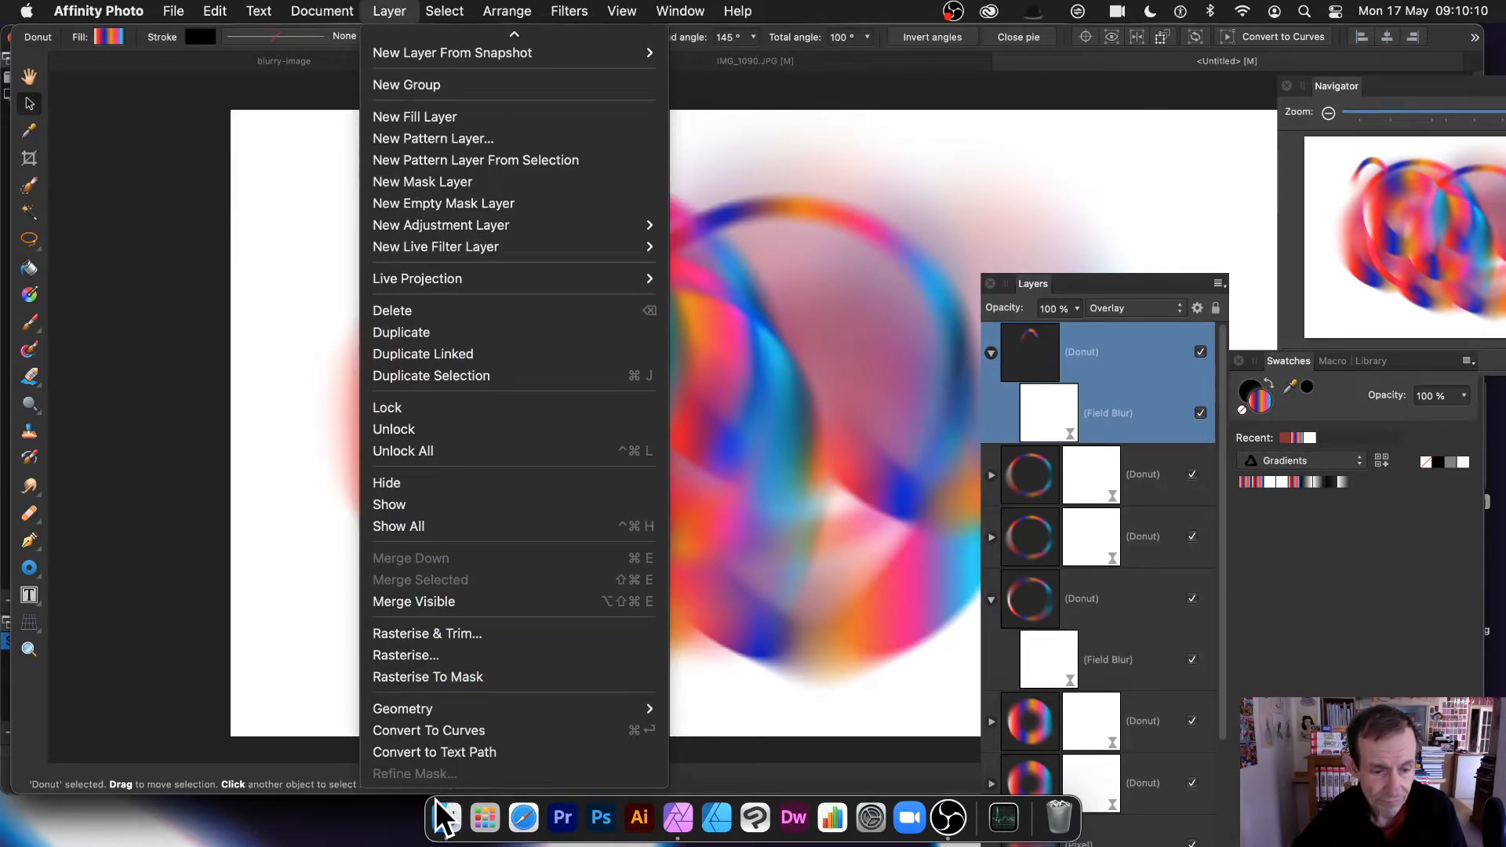
{"action": "left_click", "coordinate": [474, 732]}
{"action": "left_click_drag", "start_coordinate": [497, 261], "coordinate": [951, 586]}
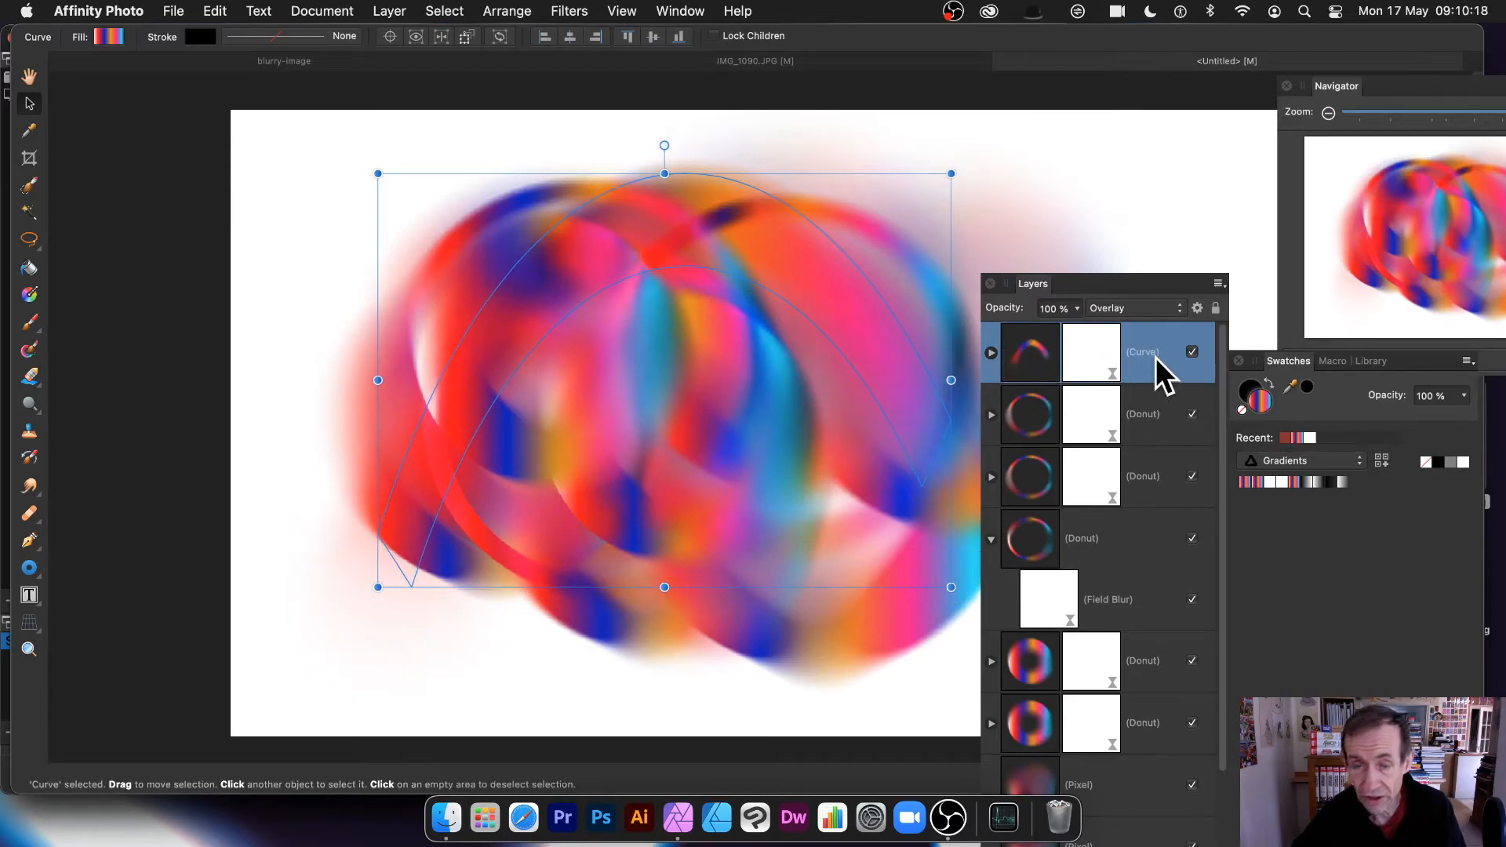
{"action": "left_click_drag", "start_coordinate": [765, 250], "coordinate": [553, 219]}
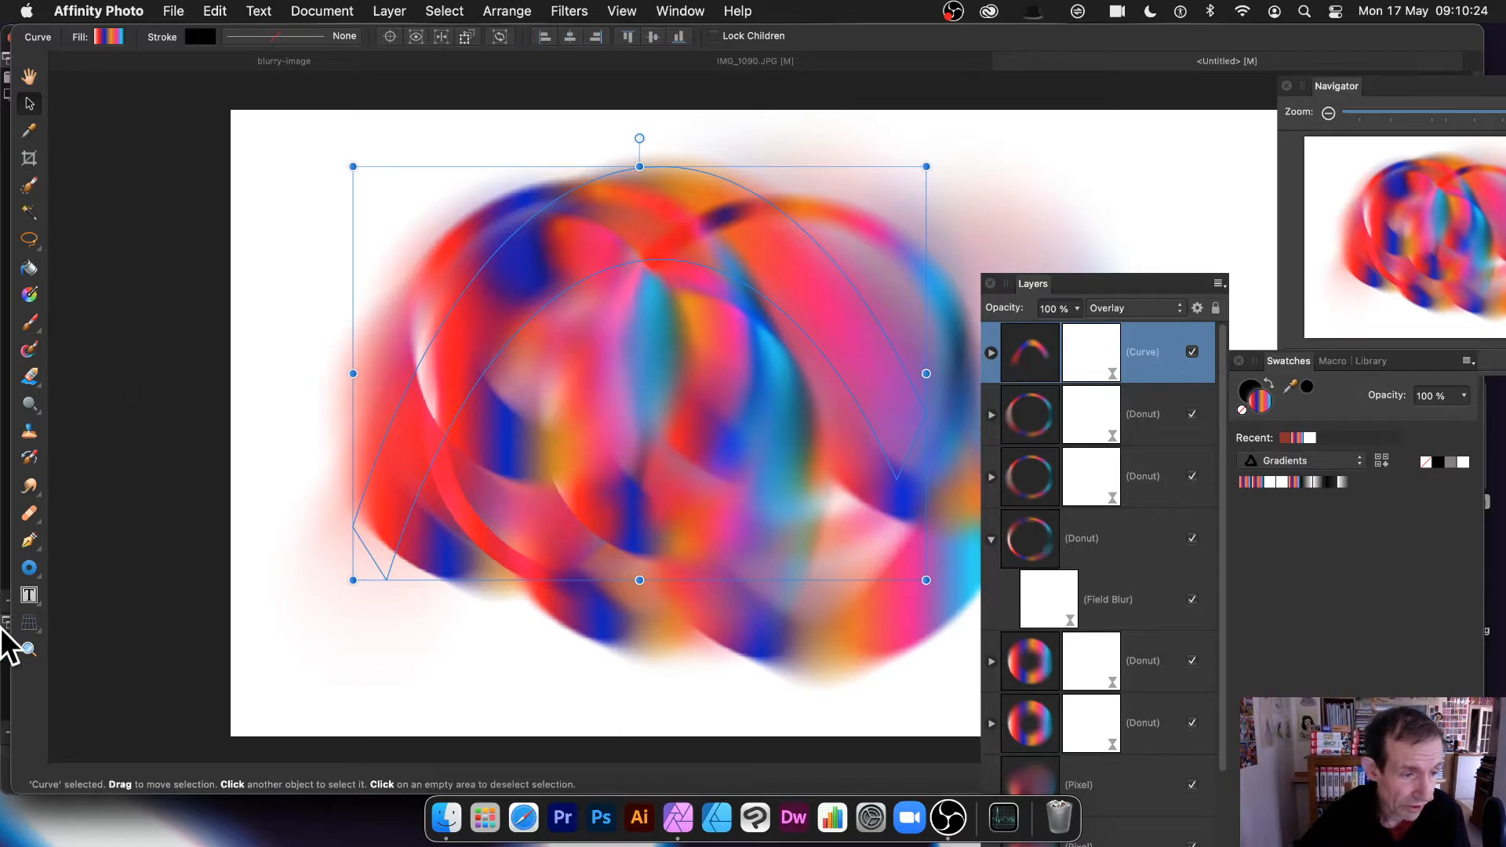
Reshape the curve with the Node Tool, pulling its outer top node far left and its inner top node down.
{"action": "left_click", "coordinate": [24, 539]}
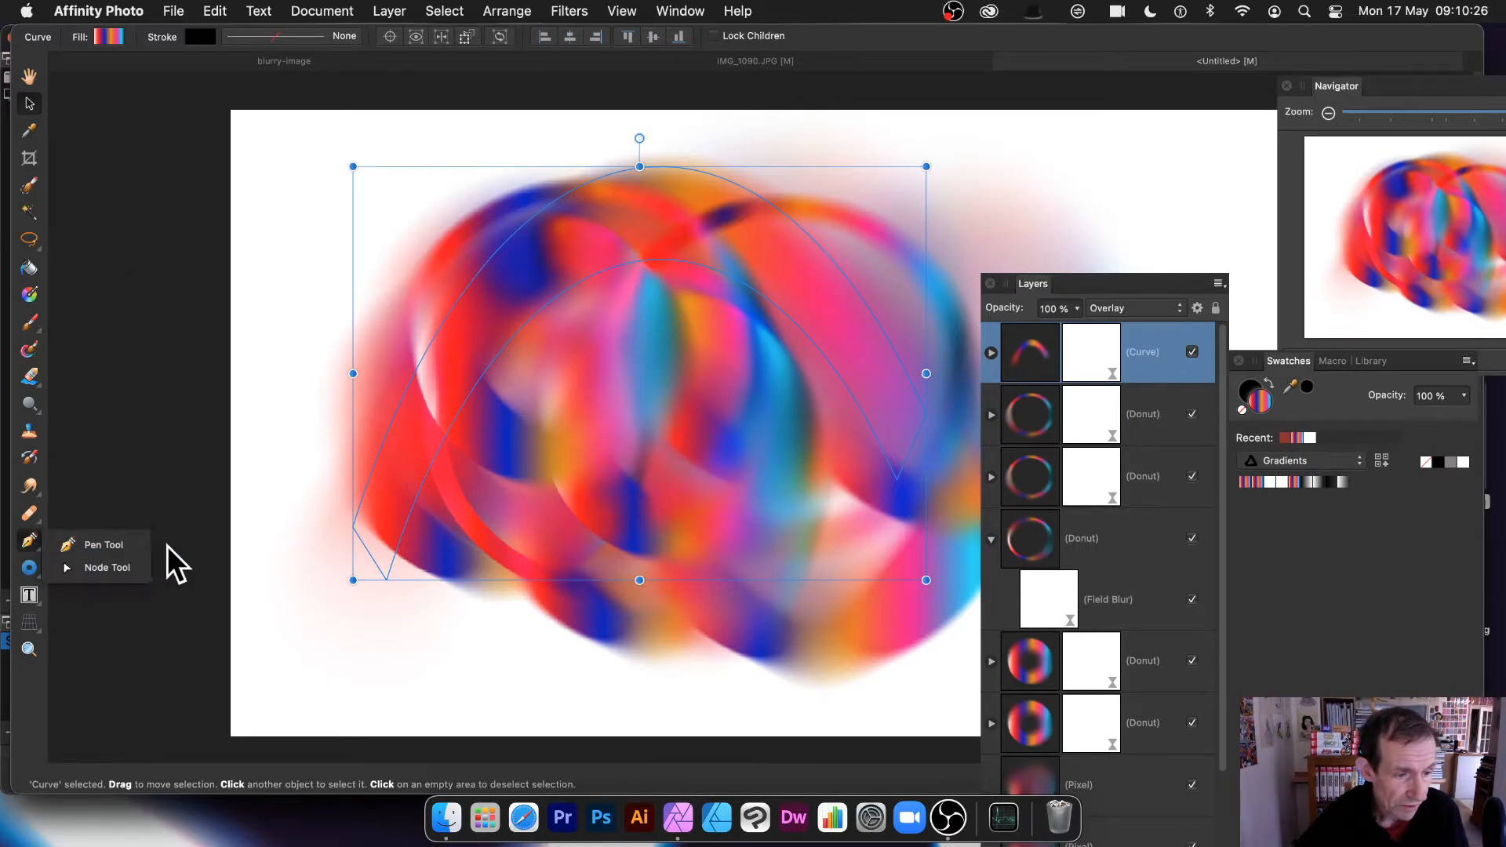
{"action": "left_click", "coordinate": [111, 563]}
{"action": "left_click_drag", "start_coordinate": [659, 166], "coordinate": [290, 186]}
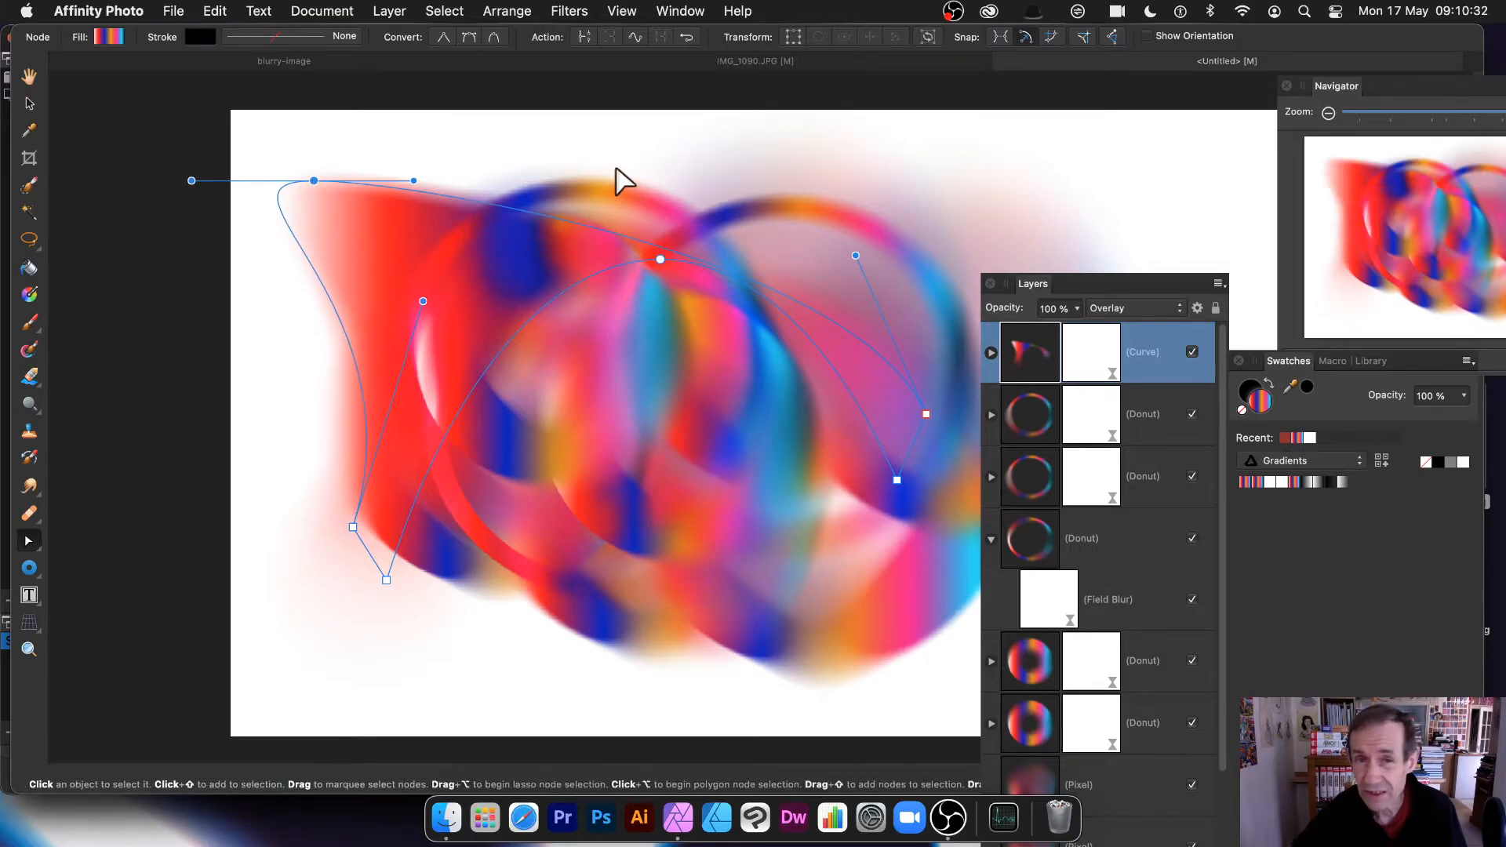
{"action": "left_click_drag", "start_coordinate": [660, 255], "coordinate": [677, 359]}
Look through the live Distort filters available for the reshaped curve without applying one.
{"action": "left_click", "coordinate": [991, 352]}
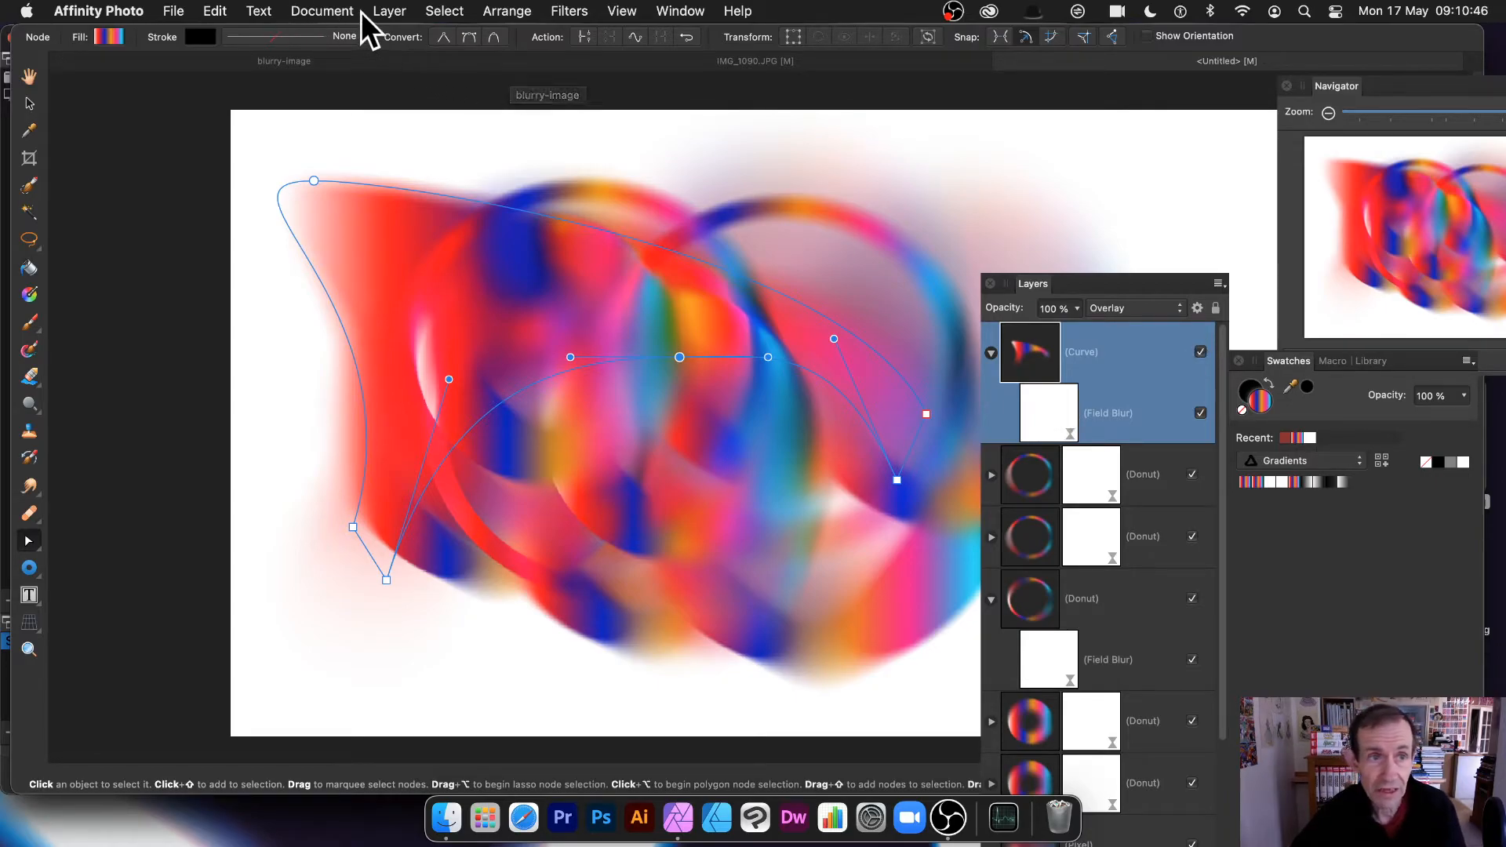
{"action": "left_click", "coordinate": [385, 8]}
{"action": "mouse_move", "coordinate": [436, 311]}
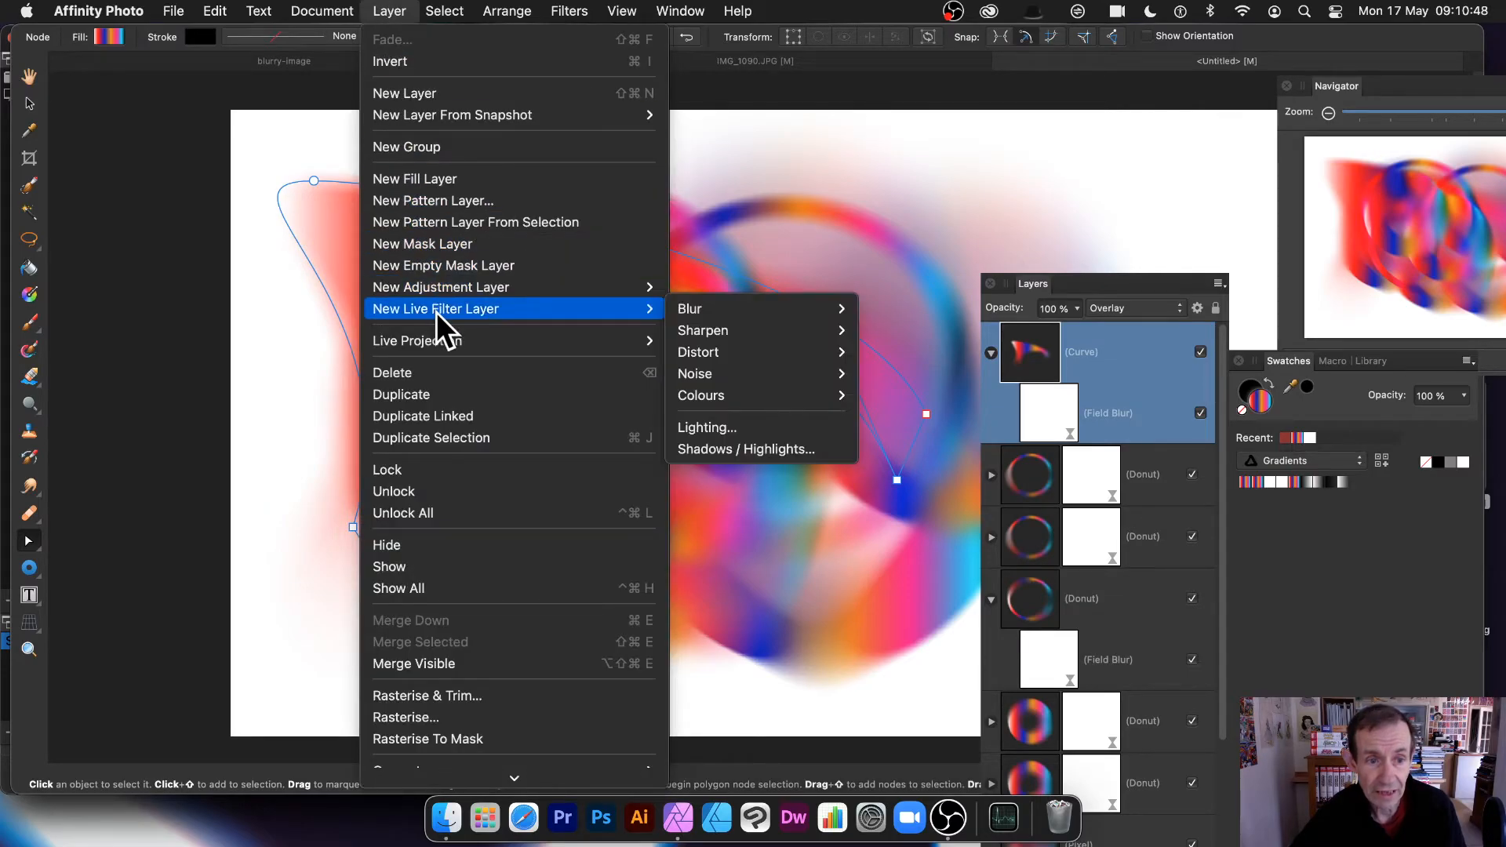
{"action": "mouse_move", "coordinate": [756, 352]}
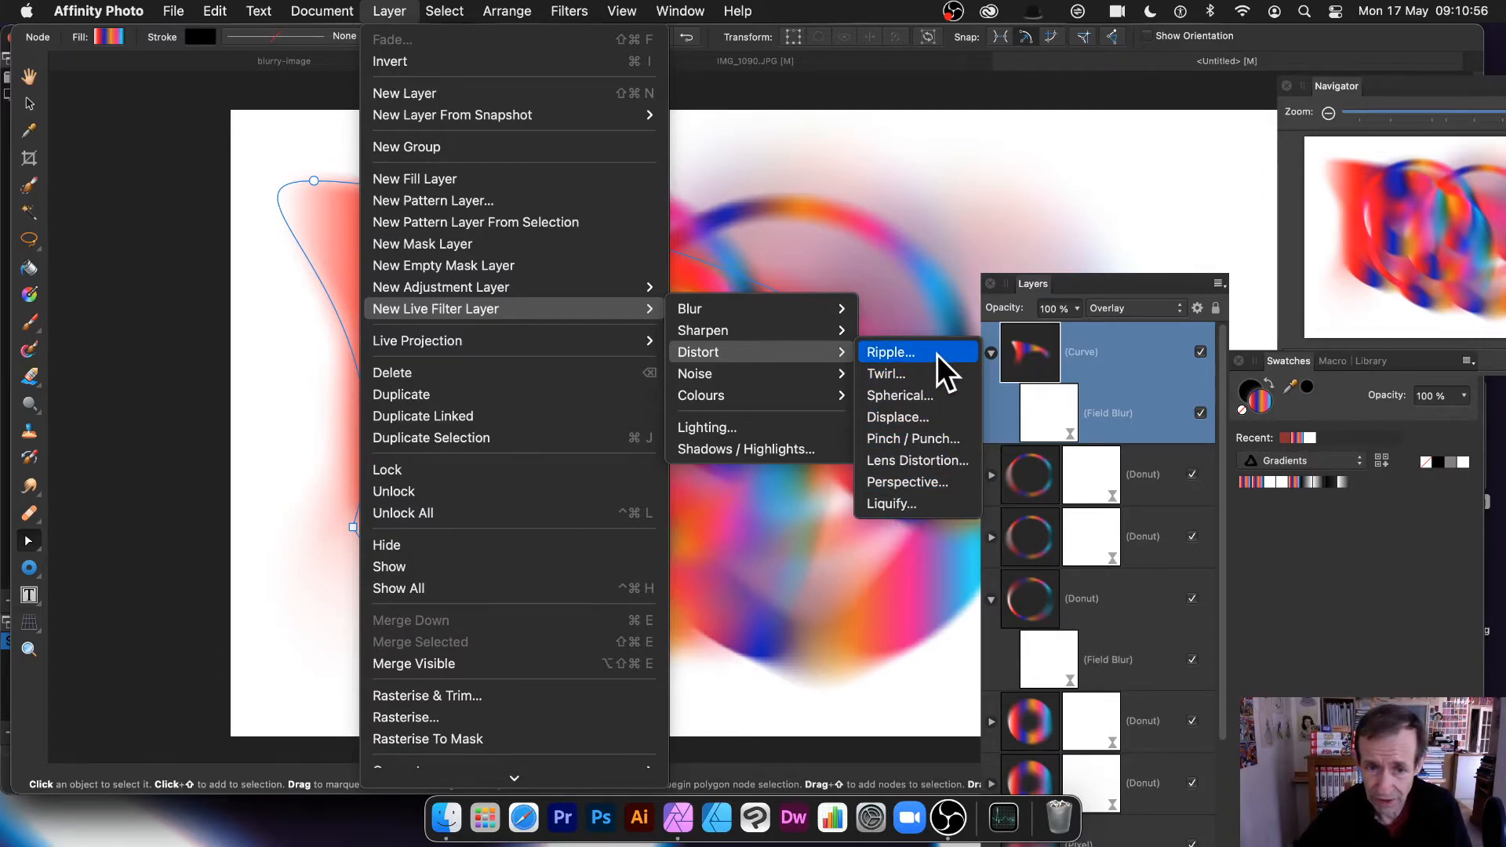
{"action": "left_click", "coordinate": [982, 223]}
Stretch the curve's upper edge out to the right and change its blend mode to Difference.
{"action": "left_click_drag", "start_coordinate": [322, 182], "coordinate": [376, 222]}
{"action": "left_click_drag", "start_coordinate": [474, 218], "coordinate": [921, 201]}
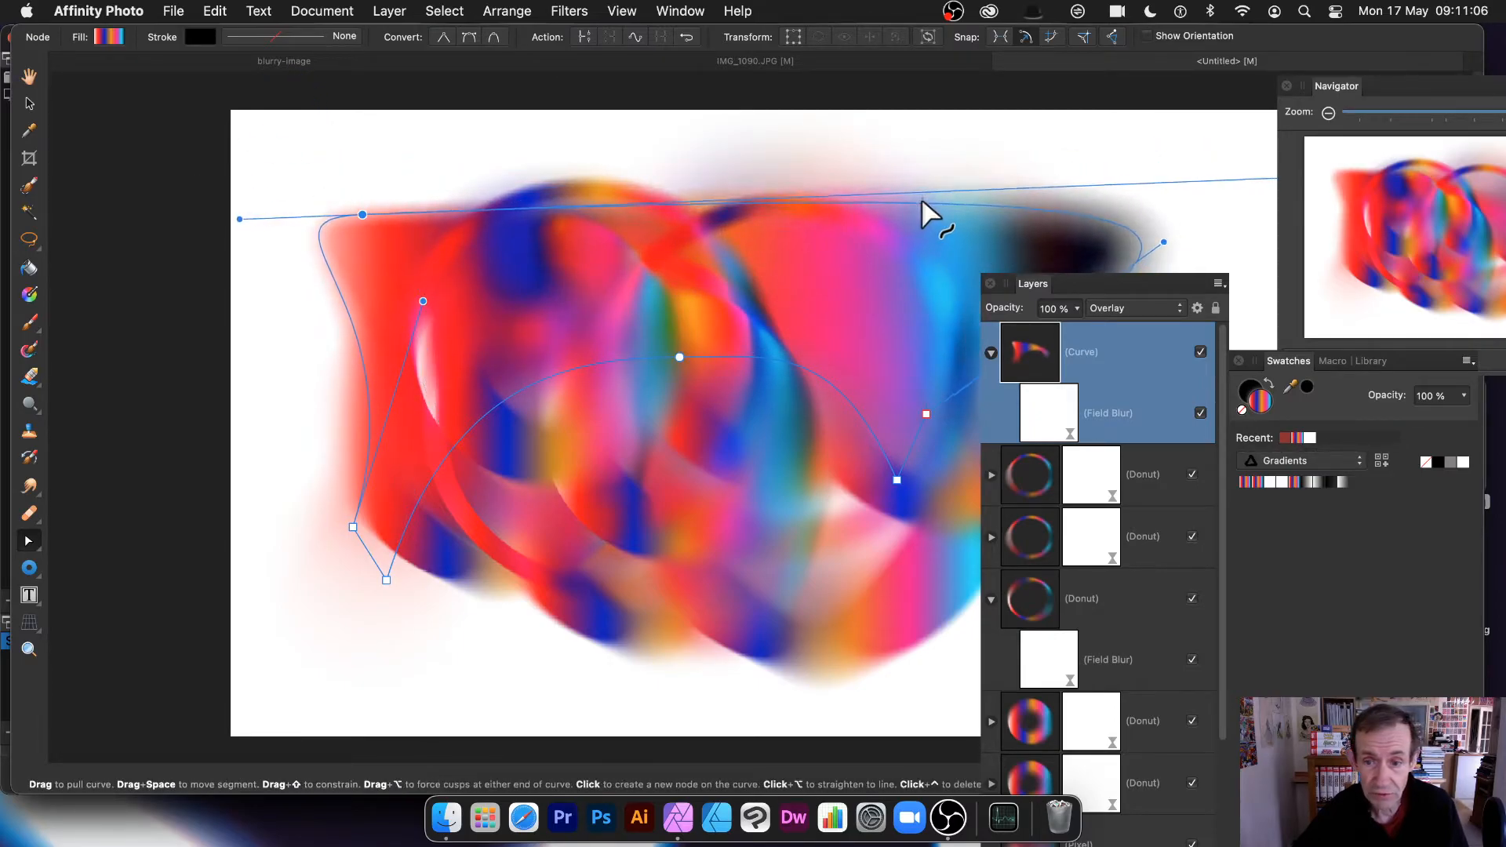
{"action": "left_click", "coordinate": [1112, 312]}
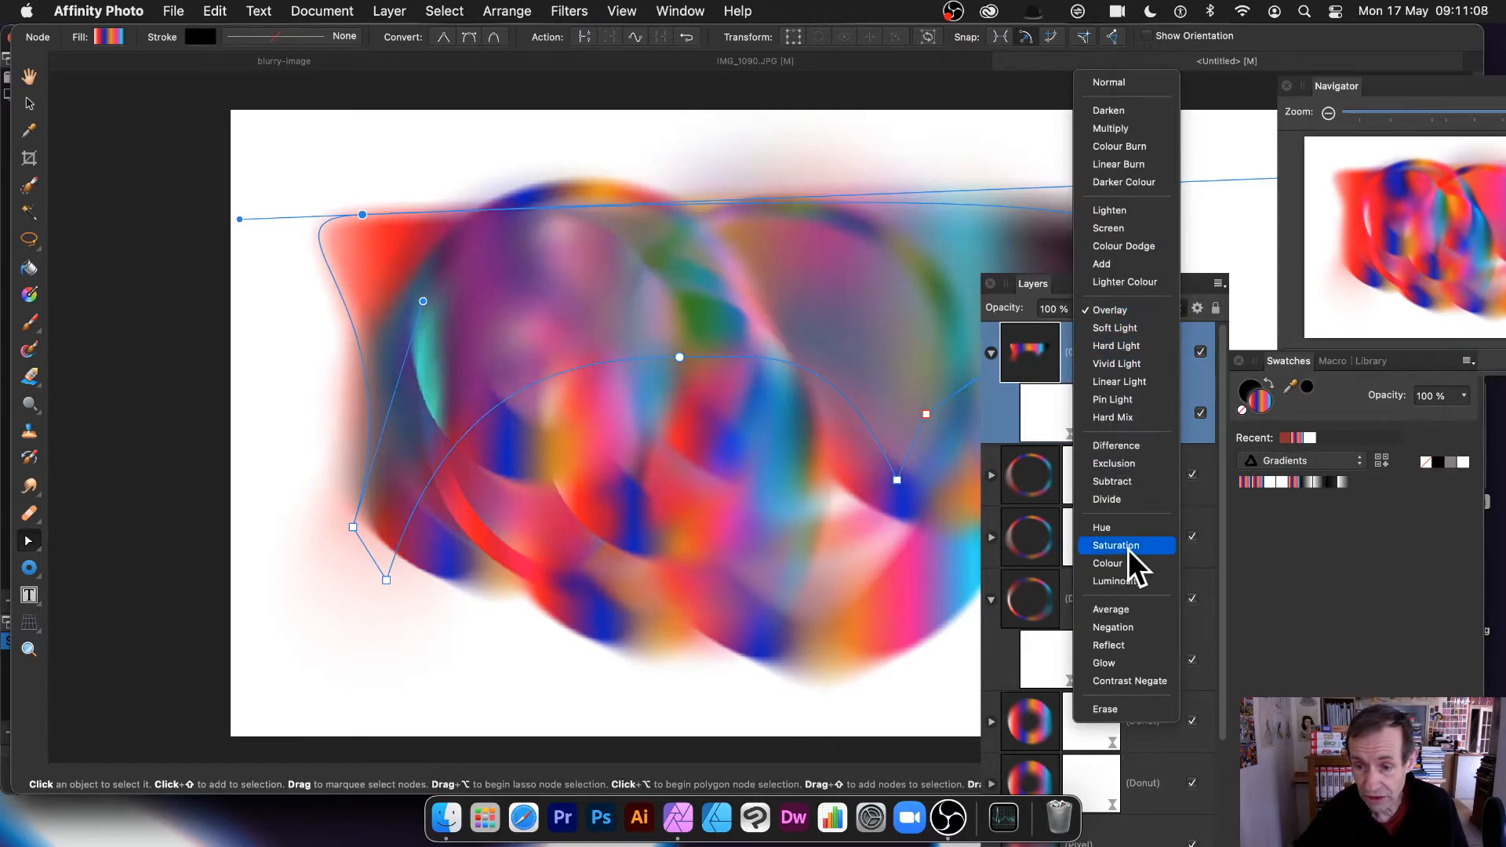
{"action": "left_click", "coordinate": [1131, 442]}
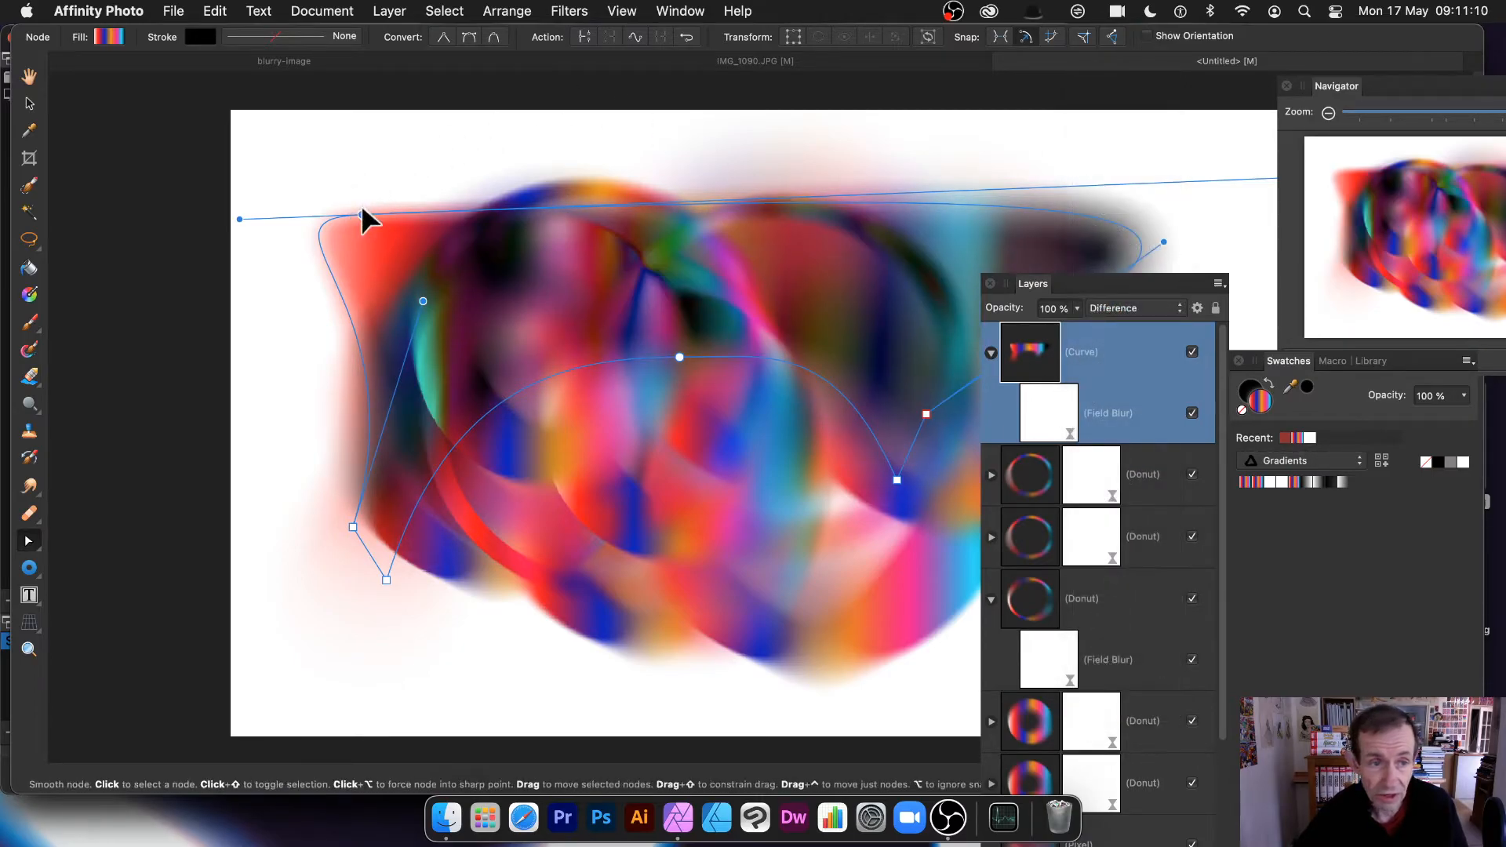
Undo the Difference blend mode and all node edits on the curve.
{"action": "key", "text": "super+z"}
{"action": "key", "text": "super+z"}
{"action": "key", "text": "super+z"}
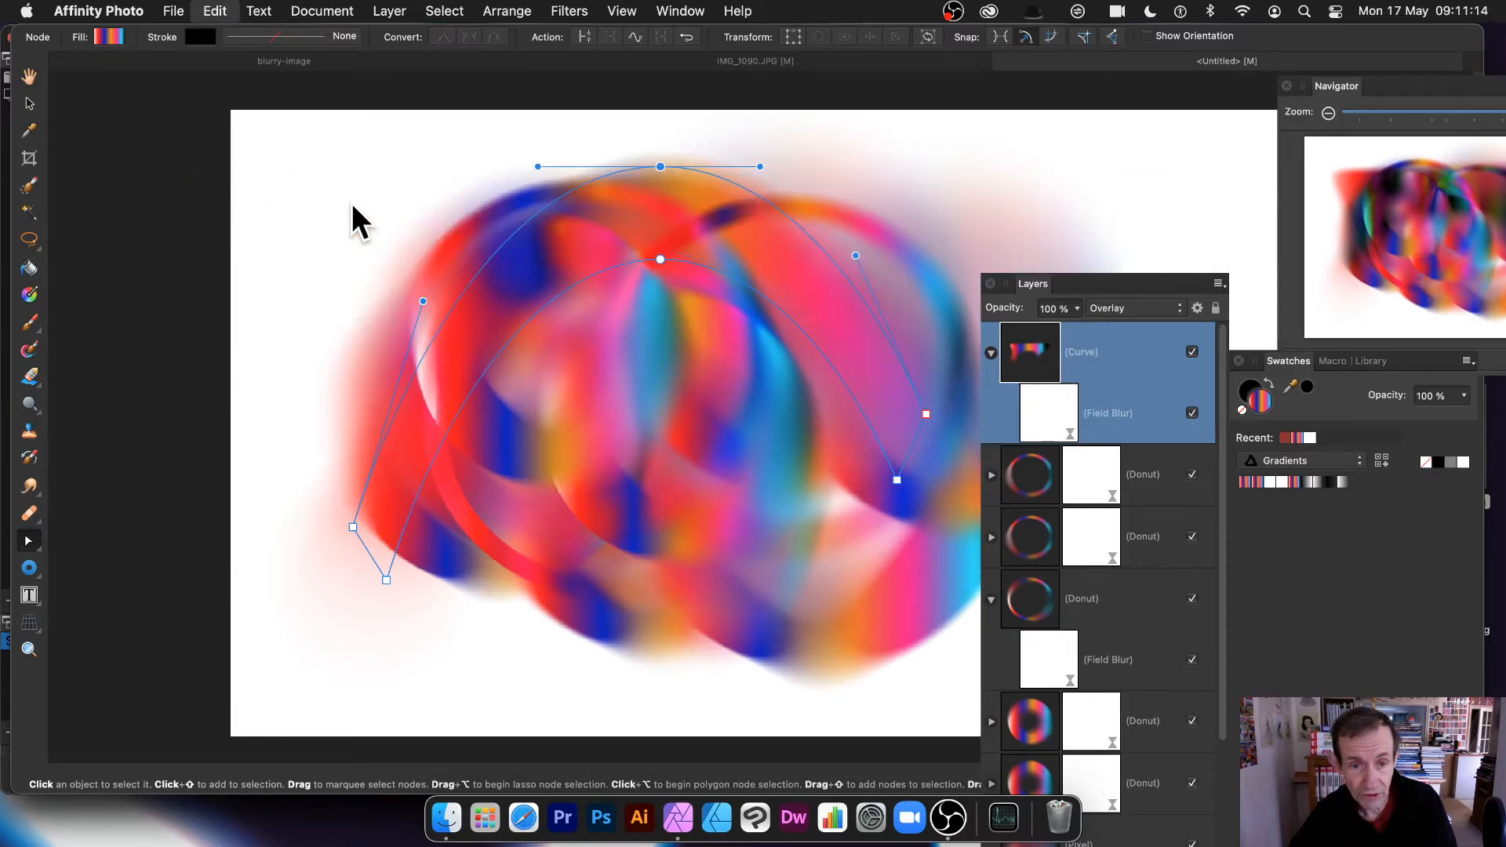
{"action": "key", "text": "z"}
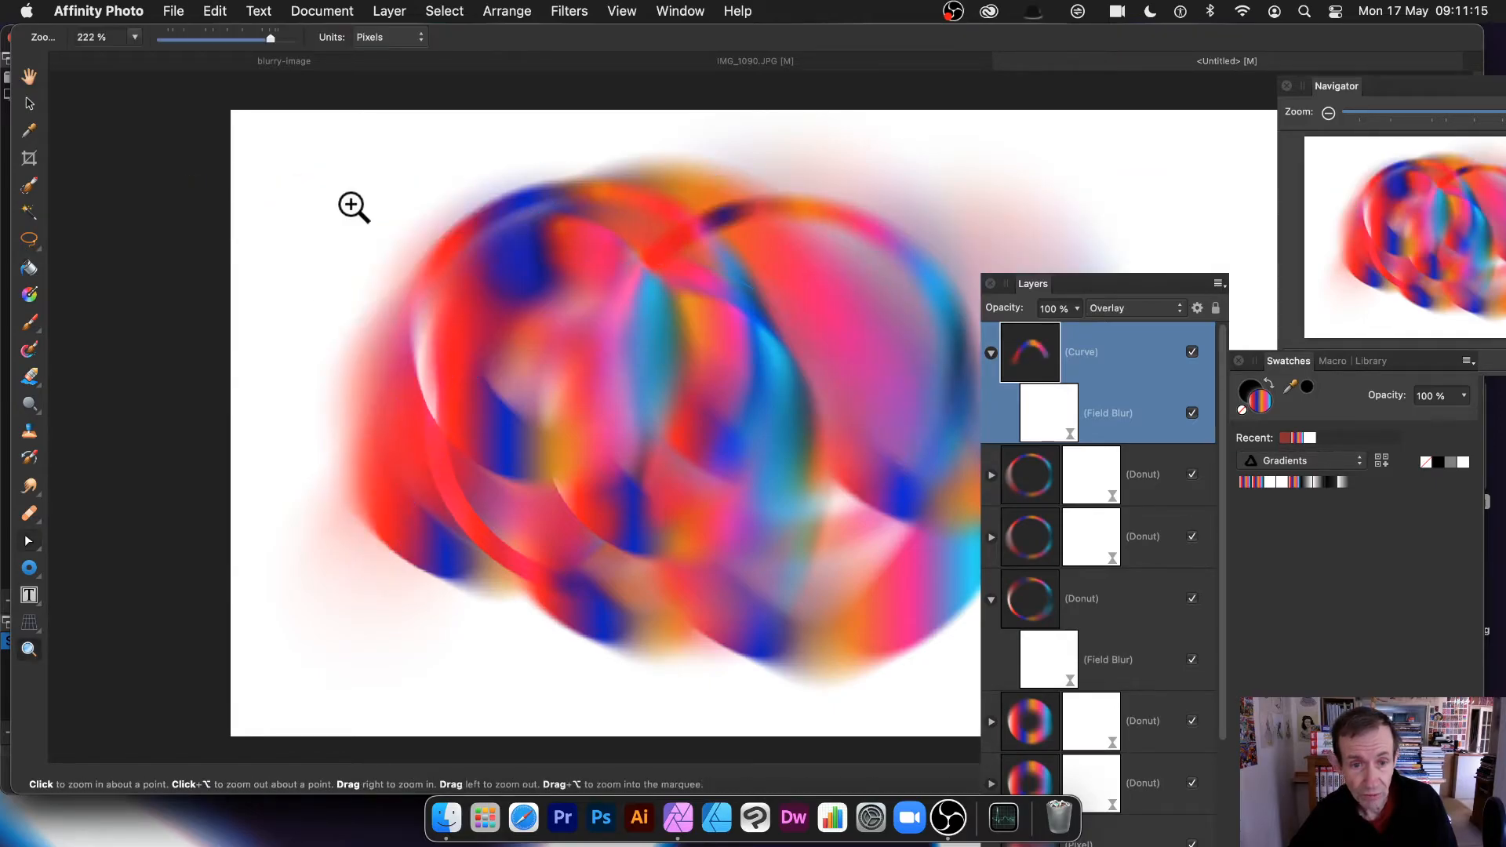
Draw a closed, straight-sided triangle over the left part of the composition with the Pen Tool.
{"action": "left_click", "coordinate": [30, 546]}
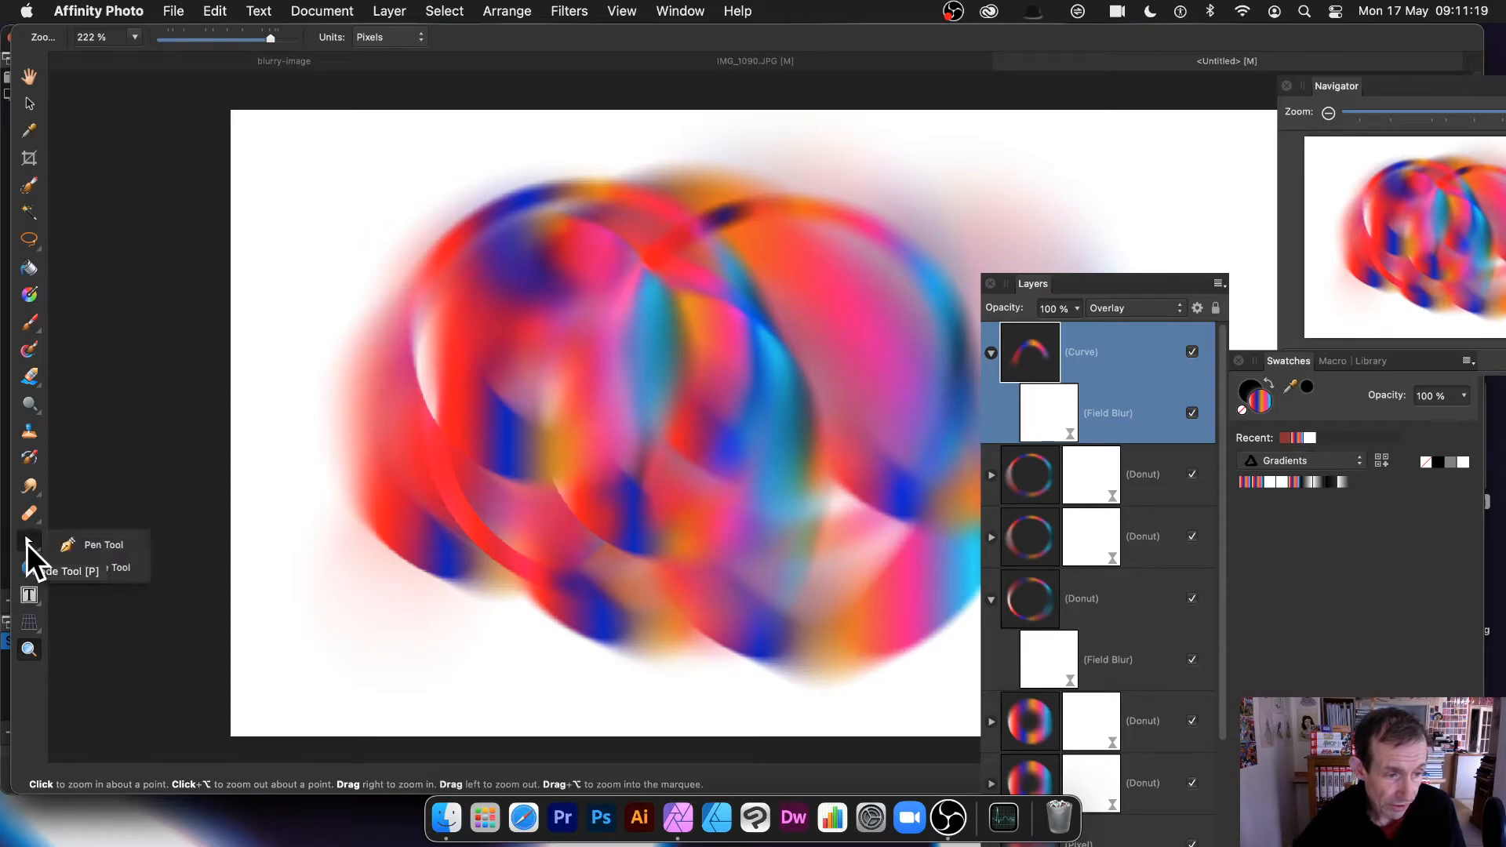
{"action": "left_click", "coordinate": [106, 547]}
{"action": "left_click", "coordinate": [430, 201]}
{"action": "left_click_drag", "start_coordinate": [636, 513], "coordinate": [603, 160]}
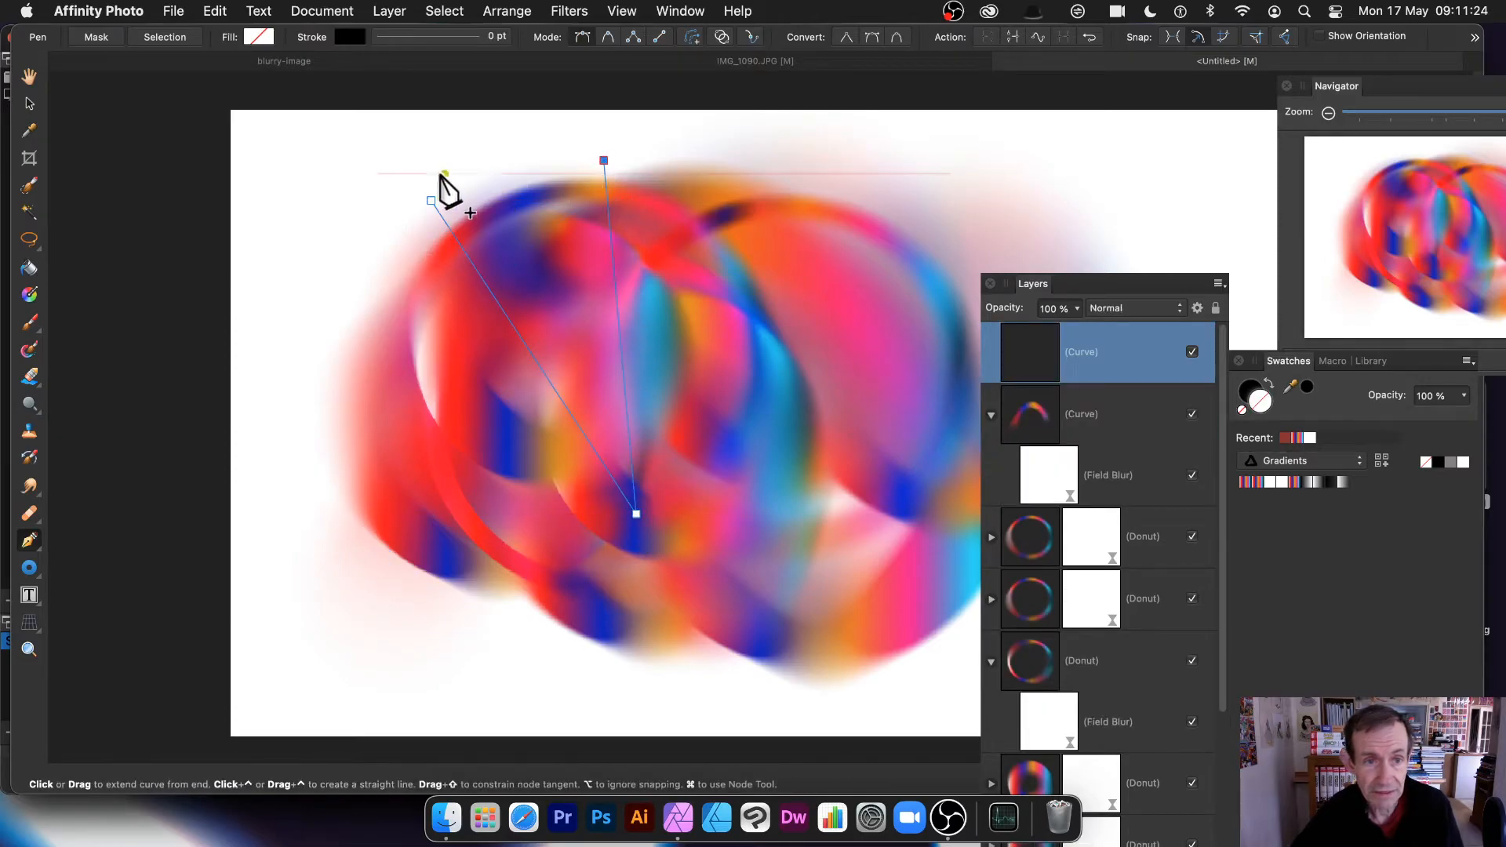
{"action": "left_click", "coordinate": [431, 201]}
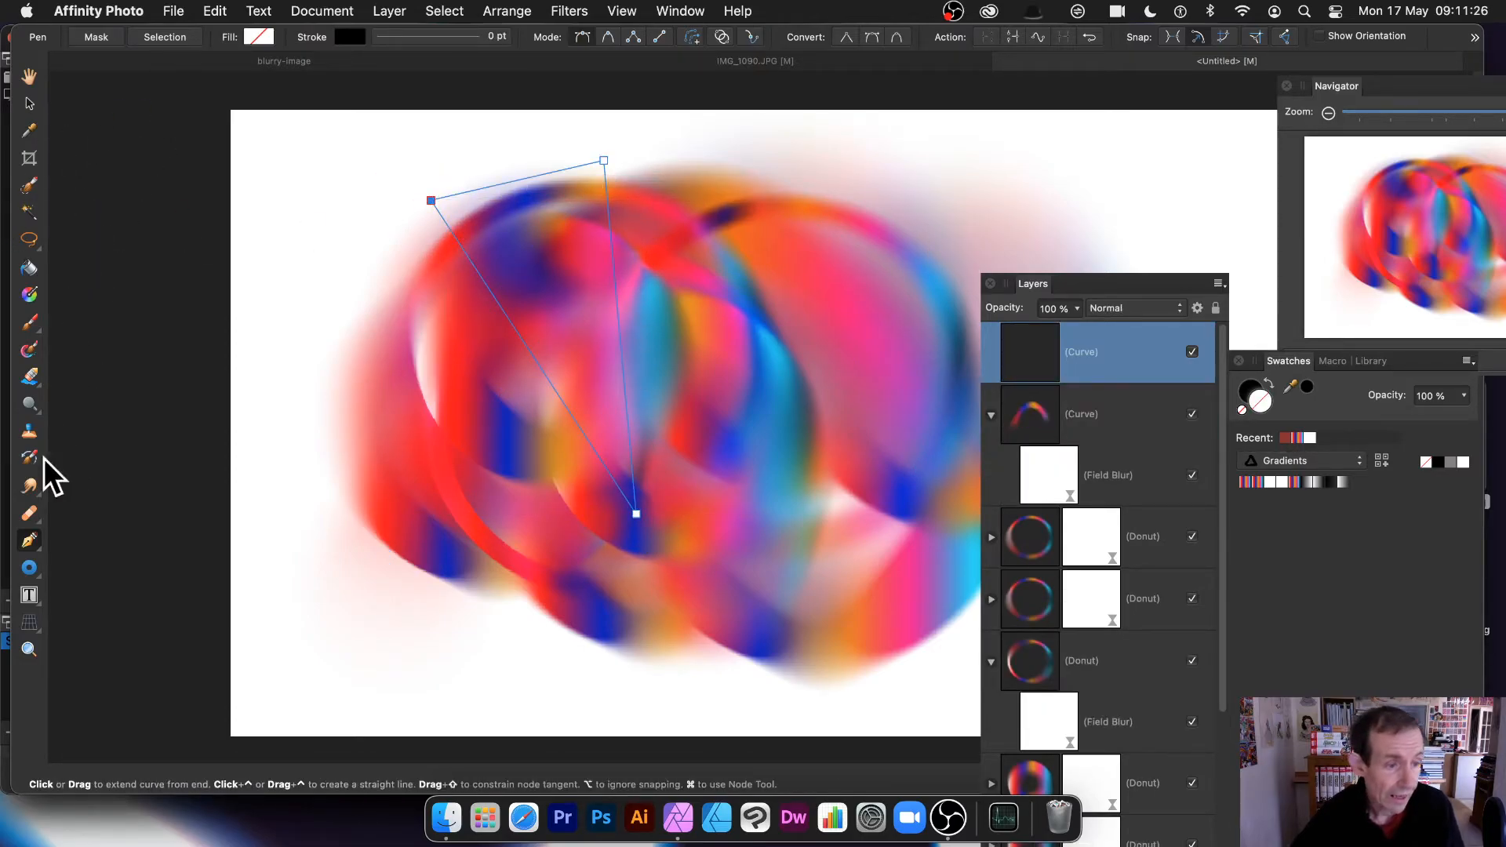
Fill the triangle with solid red and move it slightly right and down.
{"action": "left_click", "coordinate": [32, 102]}
{"action": "left_click_drag", "start_coordinate": [538, 275], "coordinate": [531, 287]}
{"action": "left_click", "coordinate": [109, 36]}
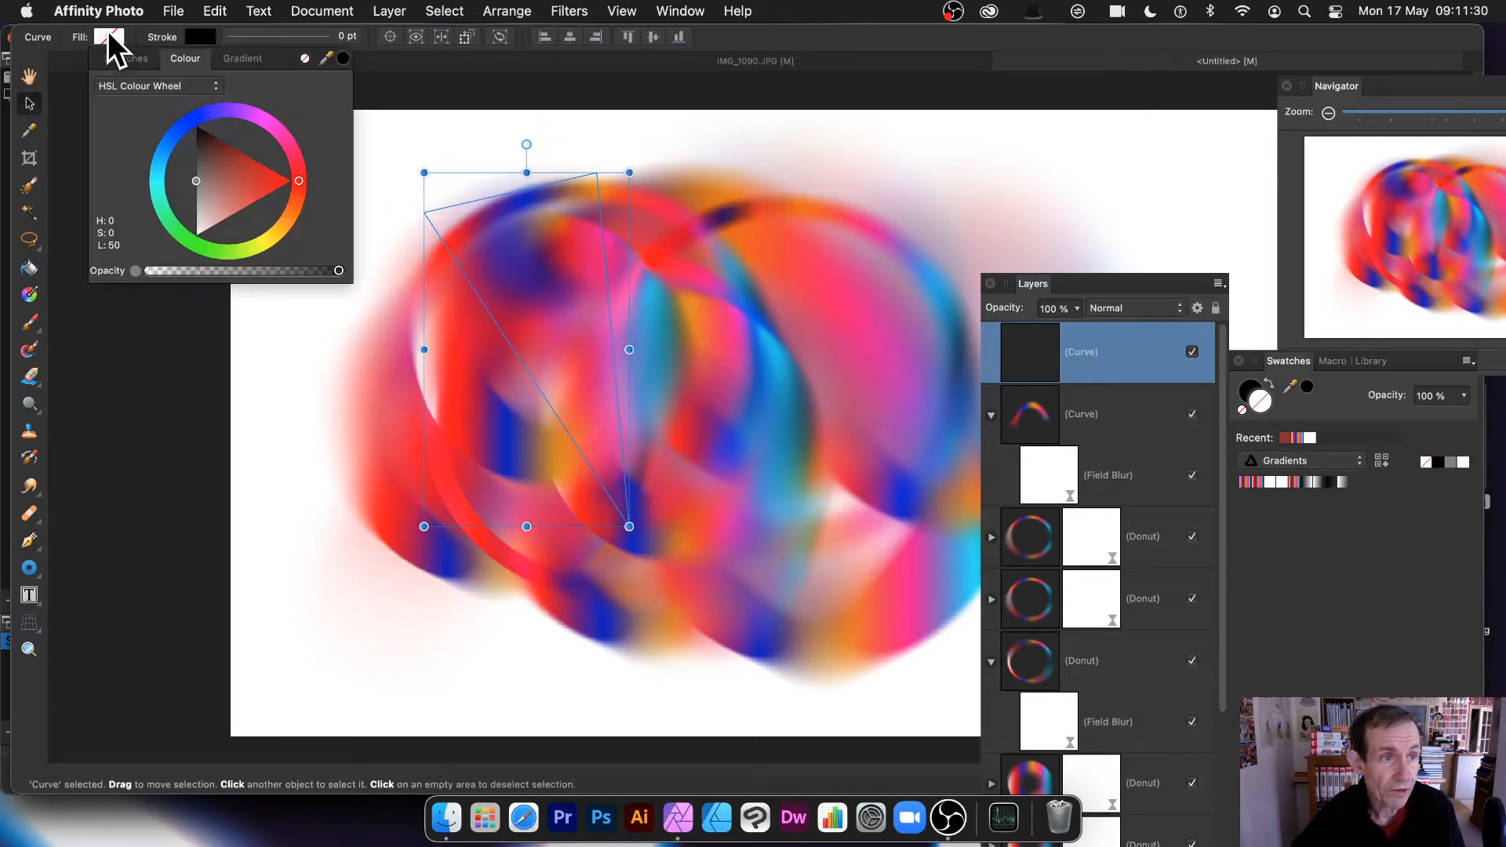
{"action": "left_click", "coordinate": [247, 173]}
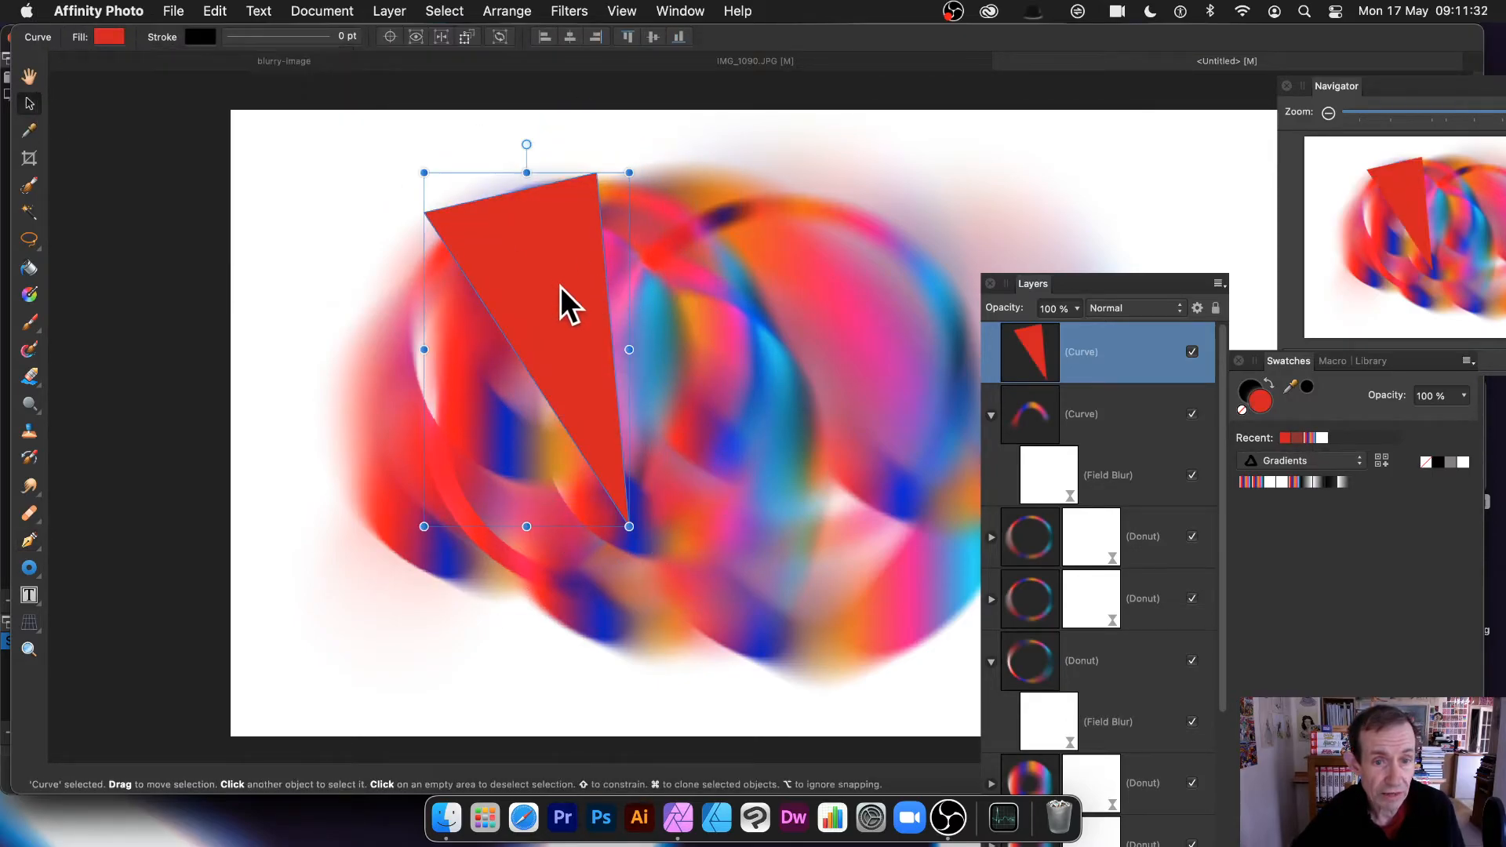
{"action": "left_click_drag", "start_coordinate": [558, 284], "coordinate": [609, 308]}
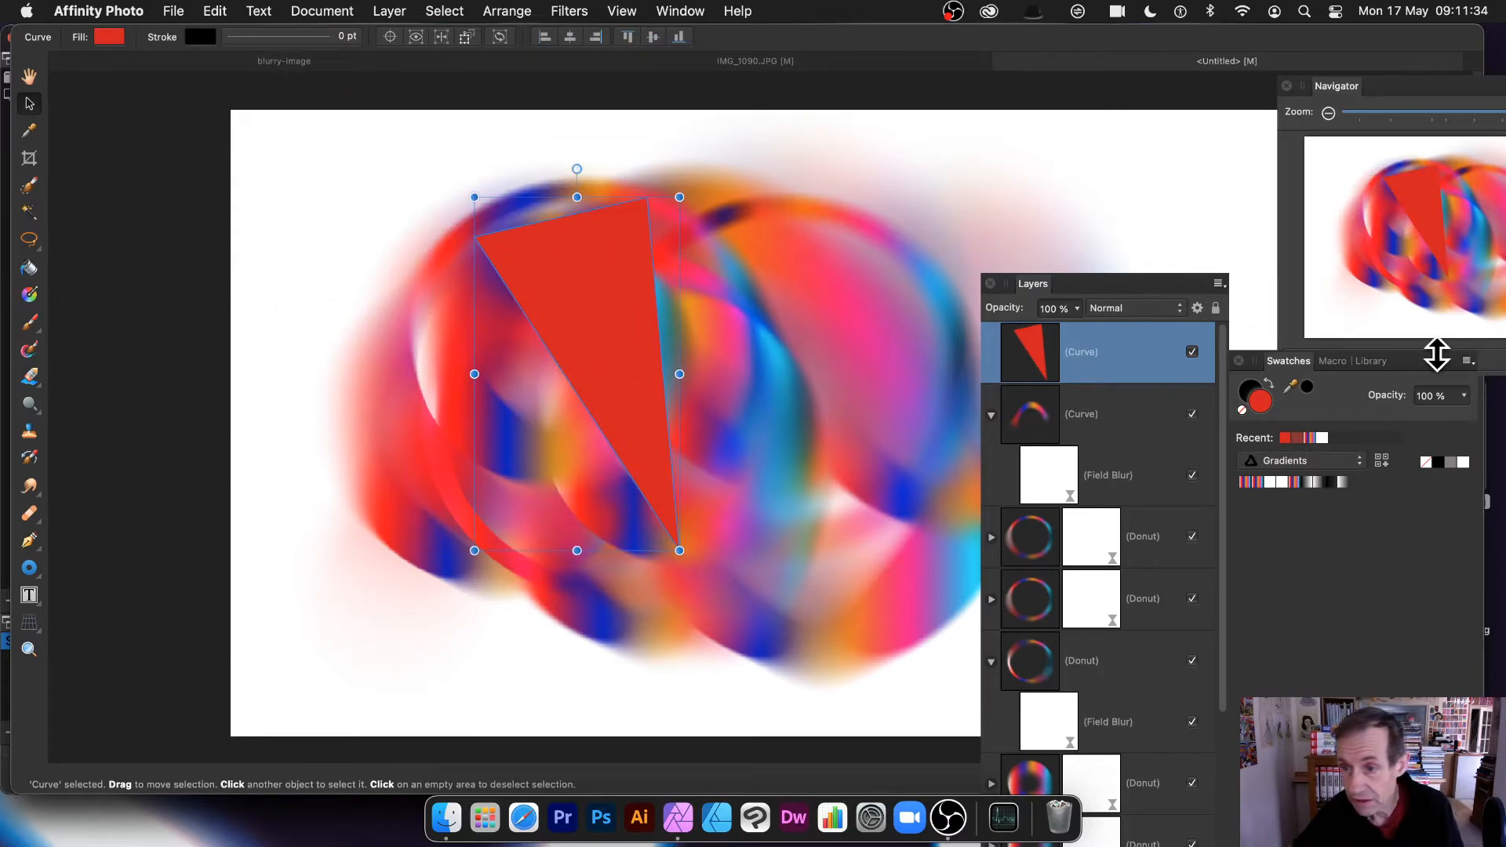
Fill the triangle with the saved multicolour gradient swatch, then make it wider and shorter over the donuts' left half.
{"action": "left_click", "coordinate": [1242, 482]}
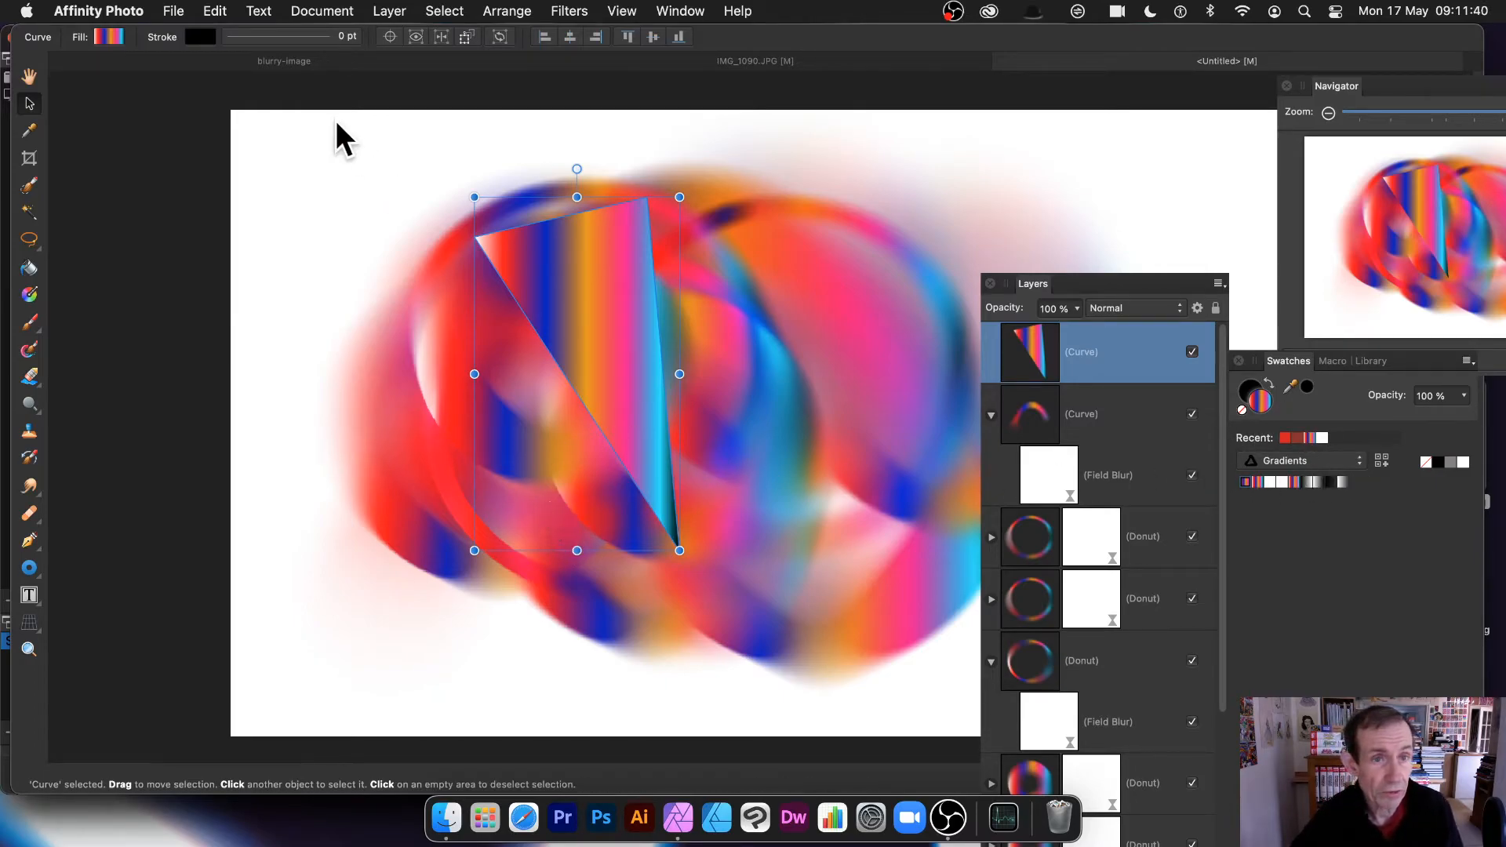
{"action": "left_click_drag", "start_coordinate": [679, 551], "coordinate": [851, 445]}
{"action": "left_click_drag", "start_coordinate": [763, 343], "coordinate": [672, 422]}
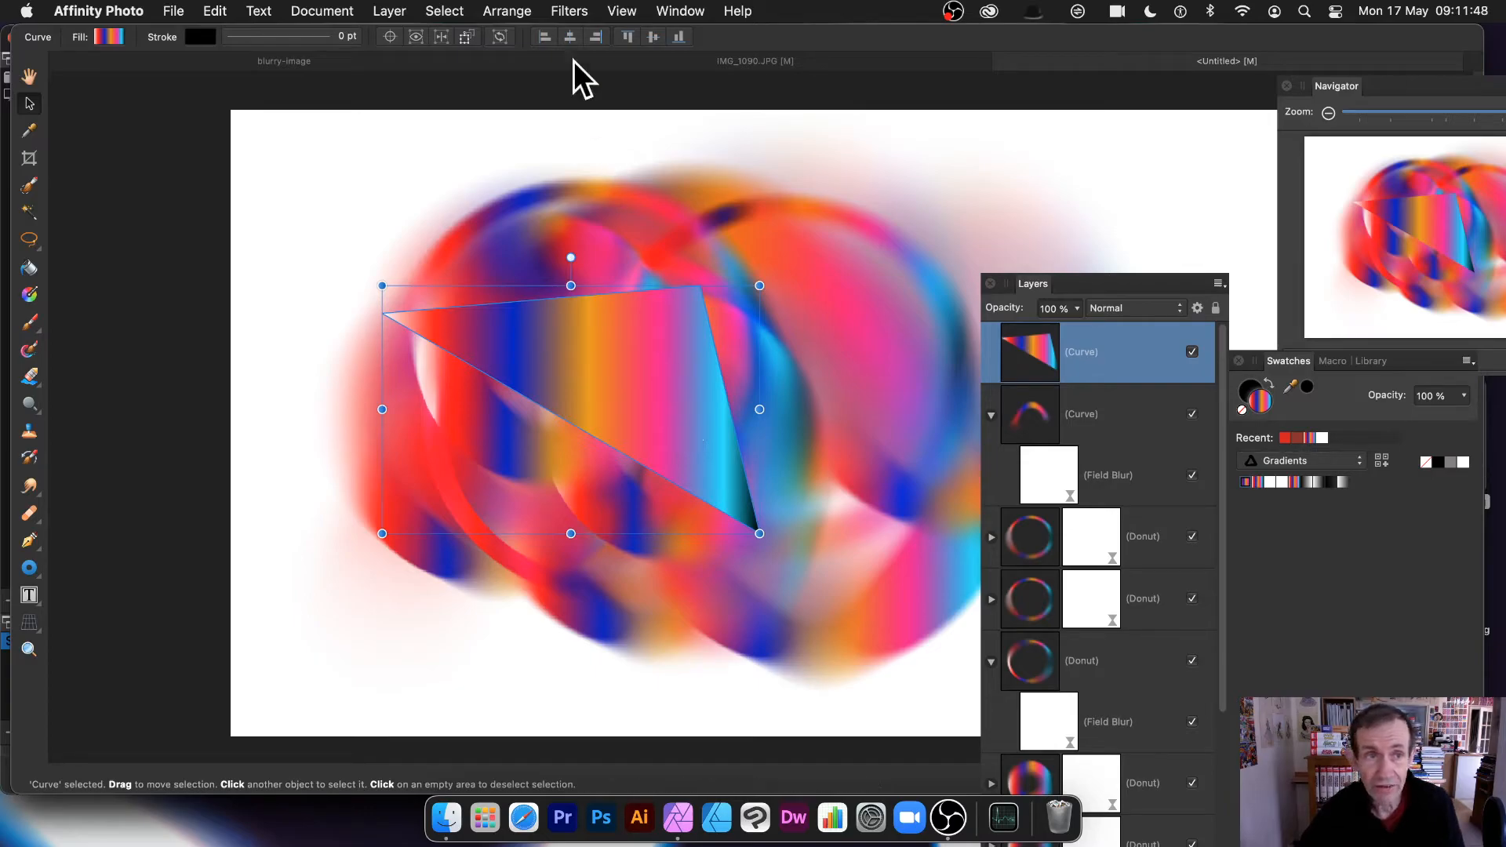
Add a live Field Blur to the triangle with its handle near the middle and a global radius of 22.5 px.
{"action": "left_click", "coordinate": [379, 5]}
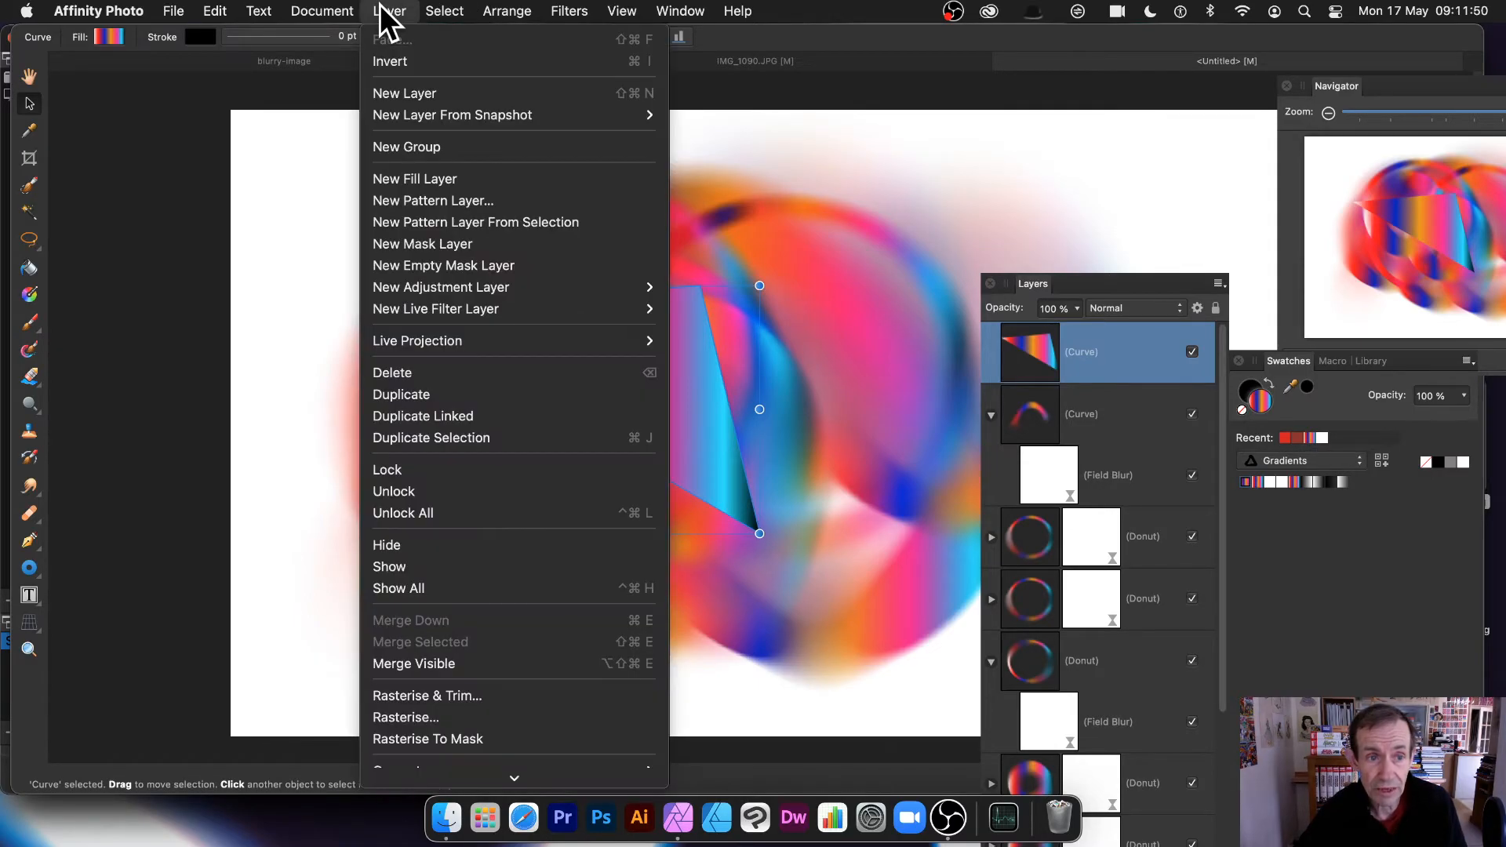
{"action": "mouse_move", "coordinate": [398, 308]}
{"action": "mouse_move", "coordinate": [803, 306]}
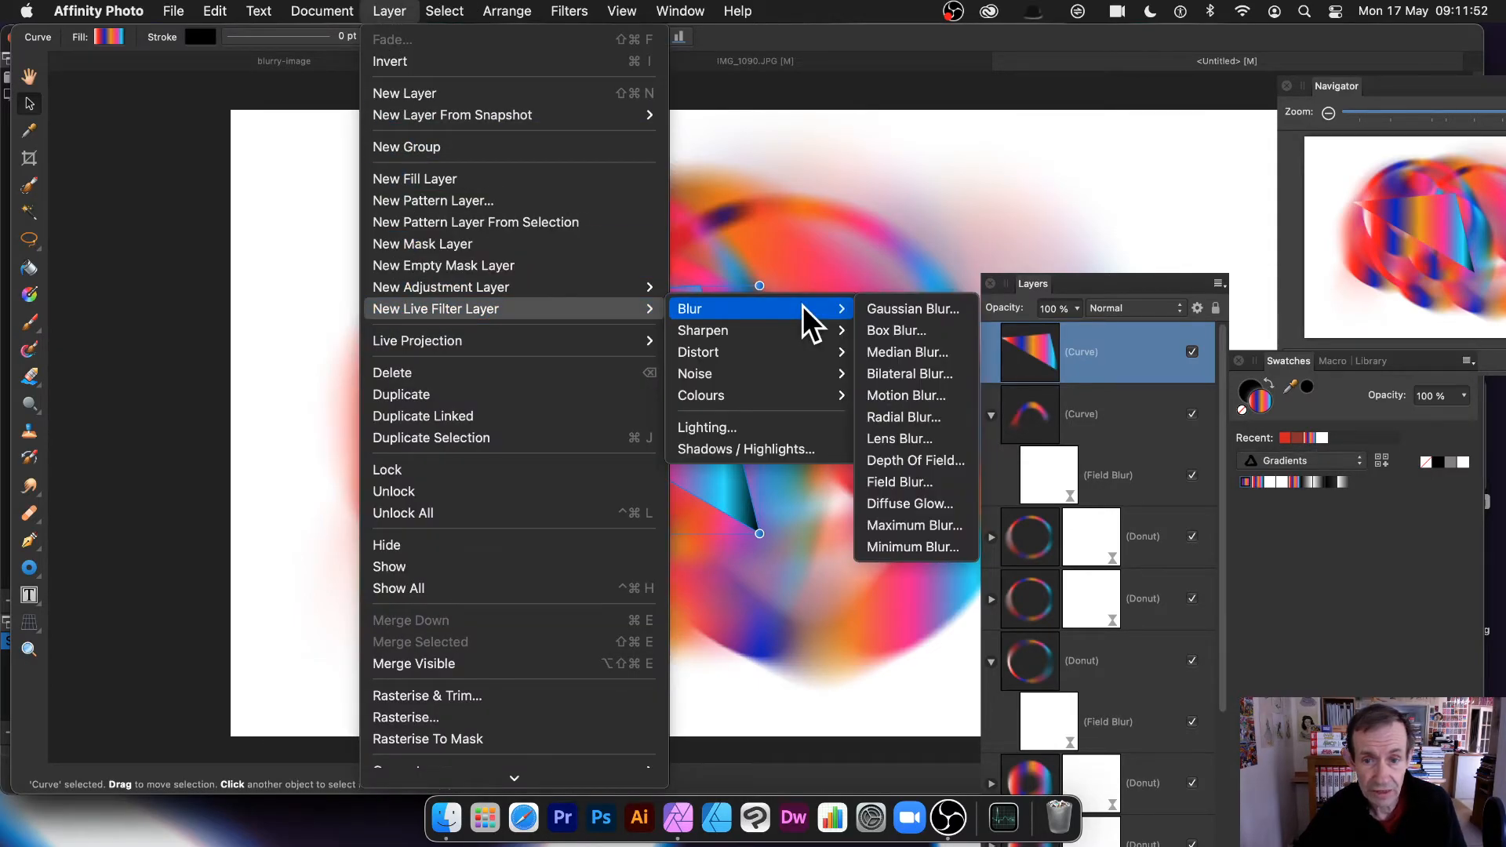
{"action": "left_click", "coordinate": [954, 481]}
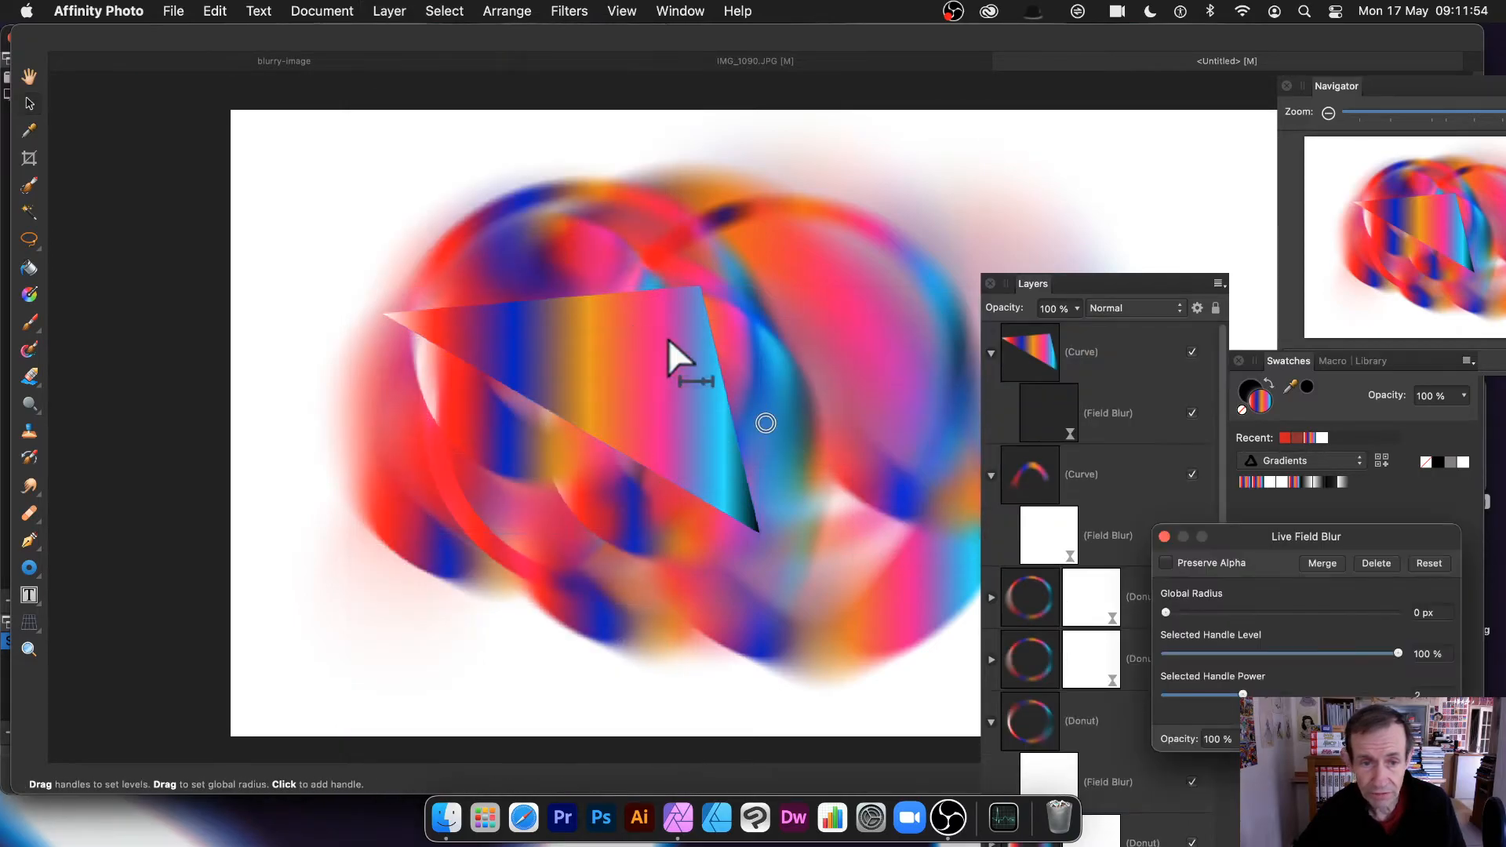
{"action": "left_click_drag", "start_coordinate": [770, 420], "coordinate": [783, 423]}
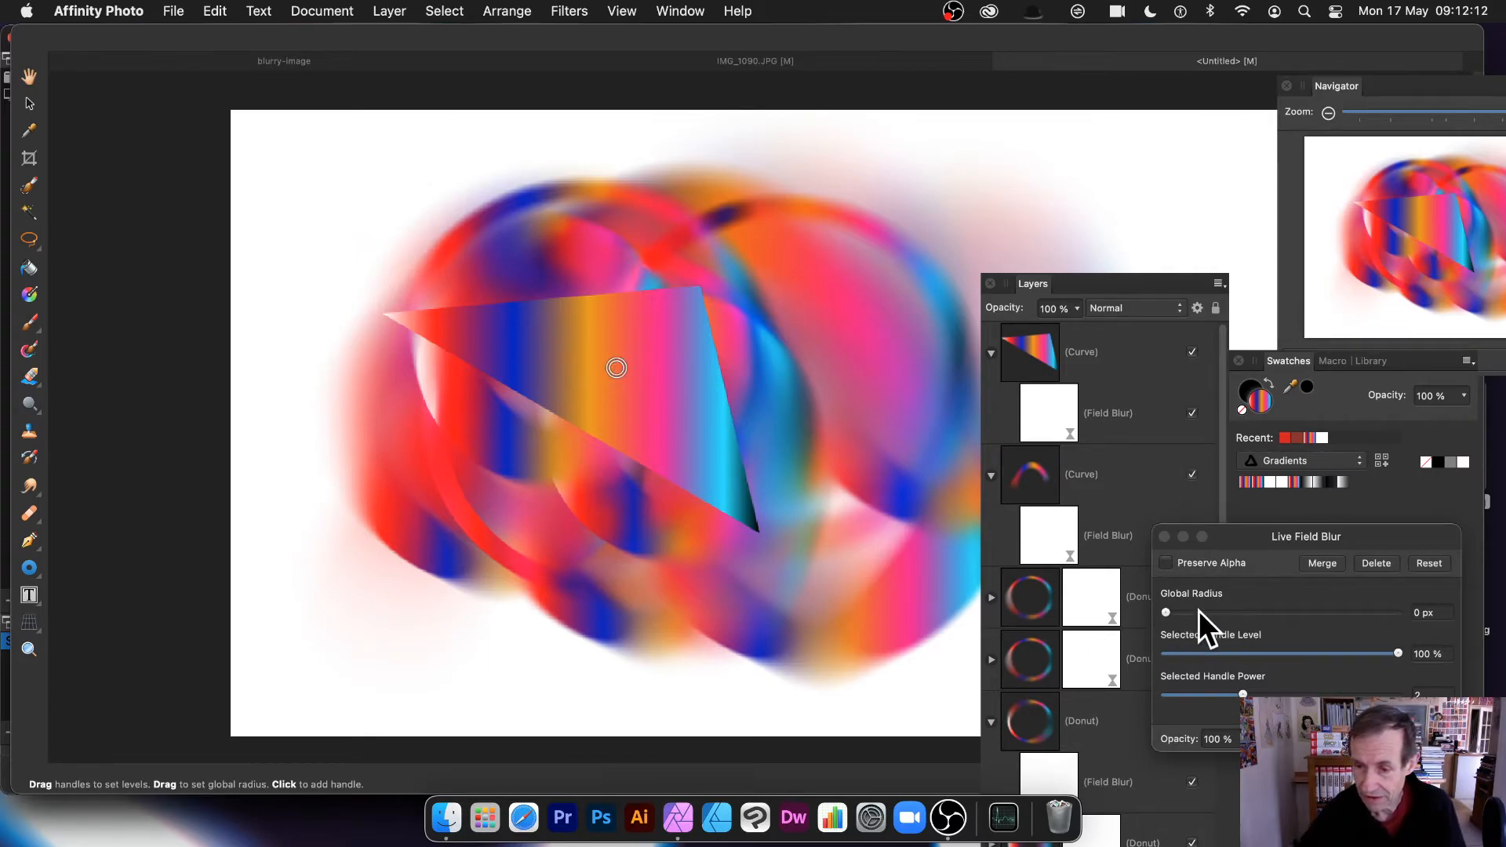
{"action": "left_click_drag", "start_coordinate": [1240, 612], "coordinate": [1316, 611]}
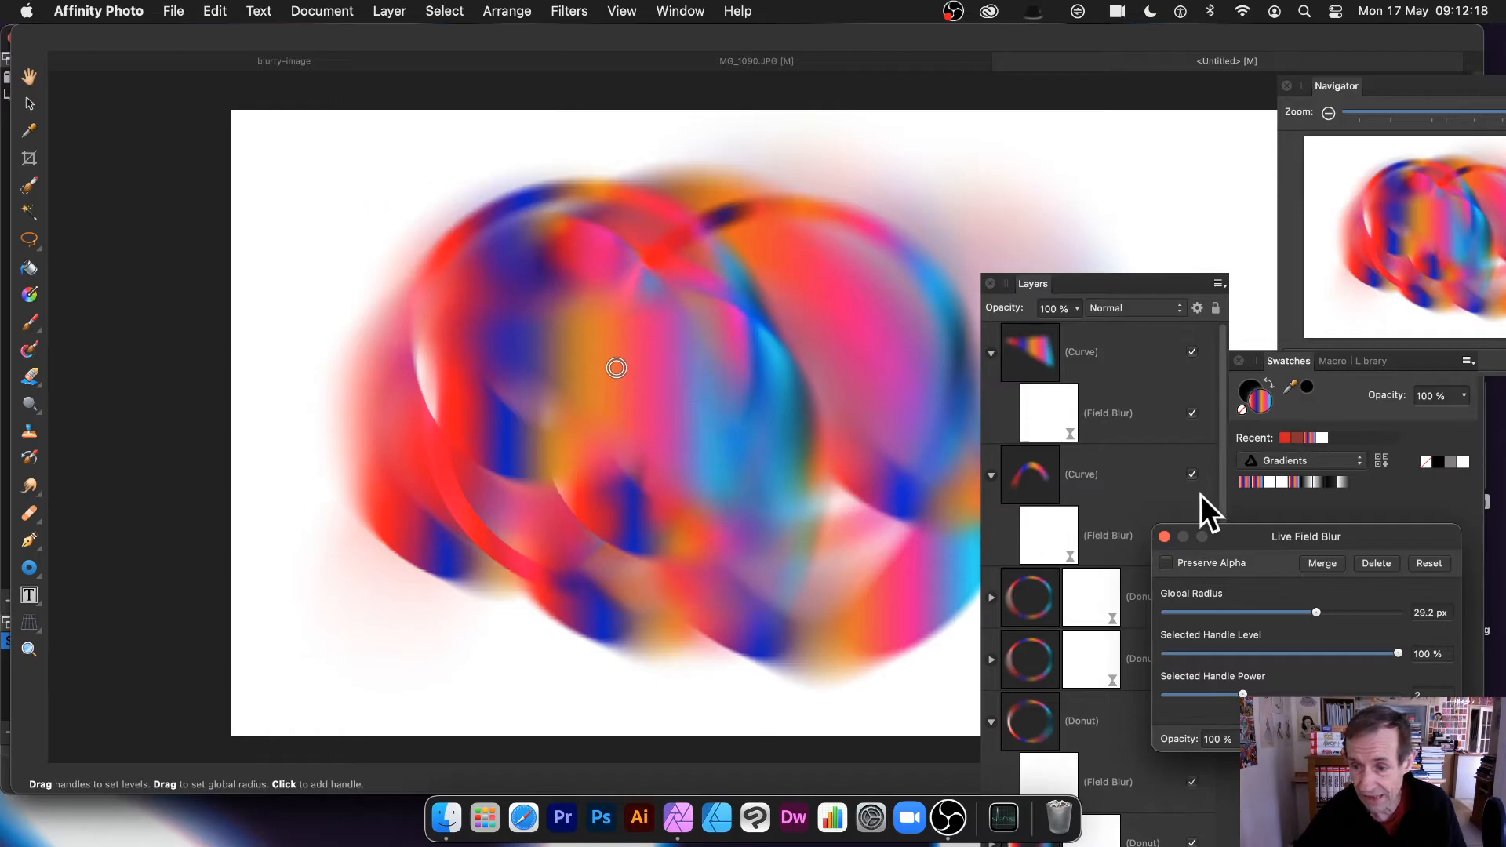
{"action": "left_click_drag", "start_coordinate": [1317, 612], "coordinate": [1297, 612]}
Add a second blur handle in the triangle's lower right with a level of 0% and a power of 2.594.
{"action": "left_click", "coordinate": [692, 459]}
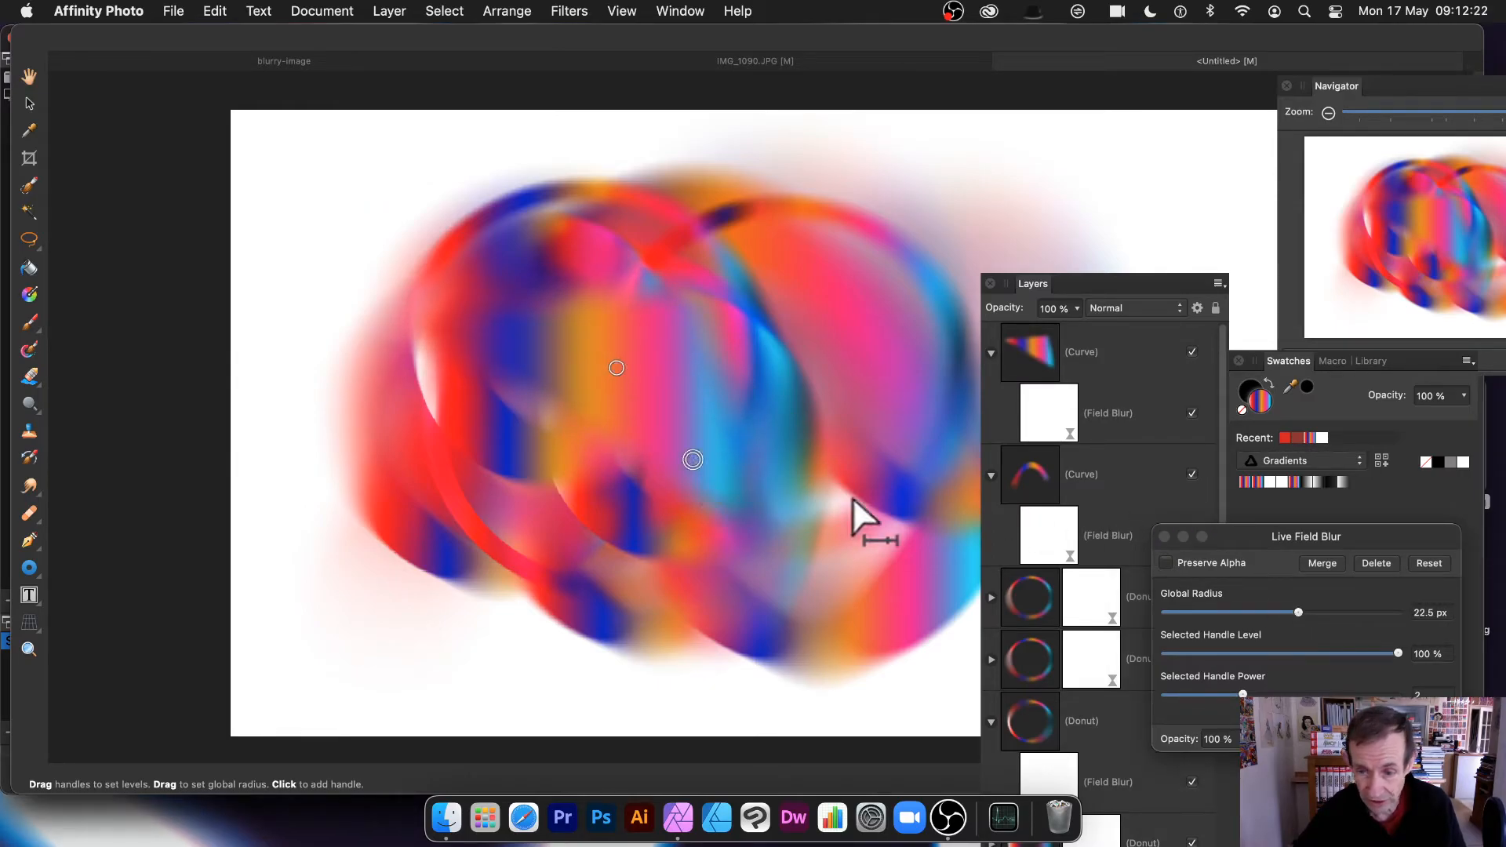
{"action": "left_click_drag", "start_coordinate": [1301, 549], "coordinate": [923, 393]}
{"action": "left_click_drag", "start_coordinate": [839, 497], "coordinate": [789, 494]}
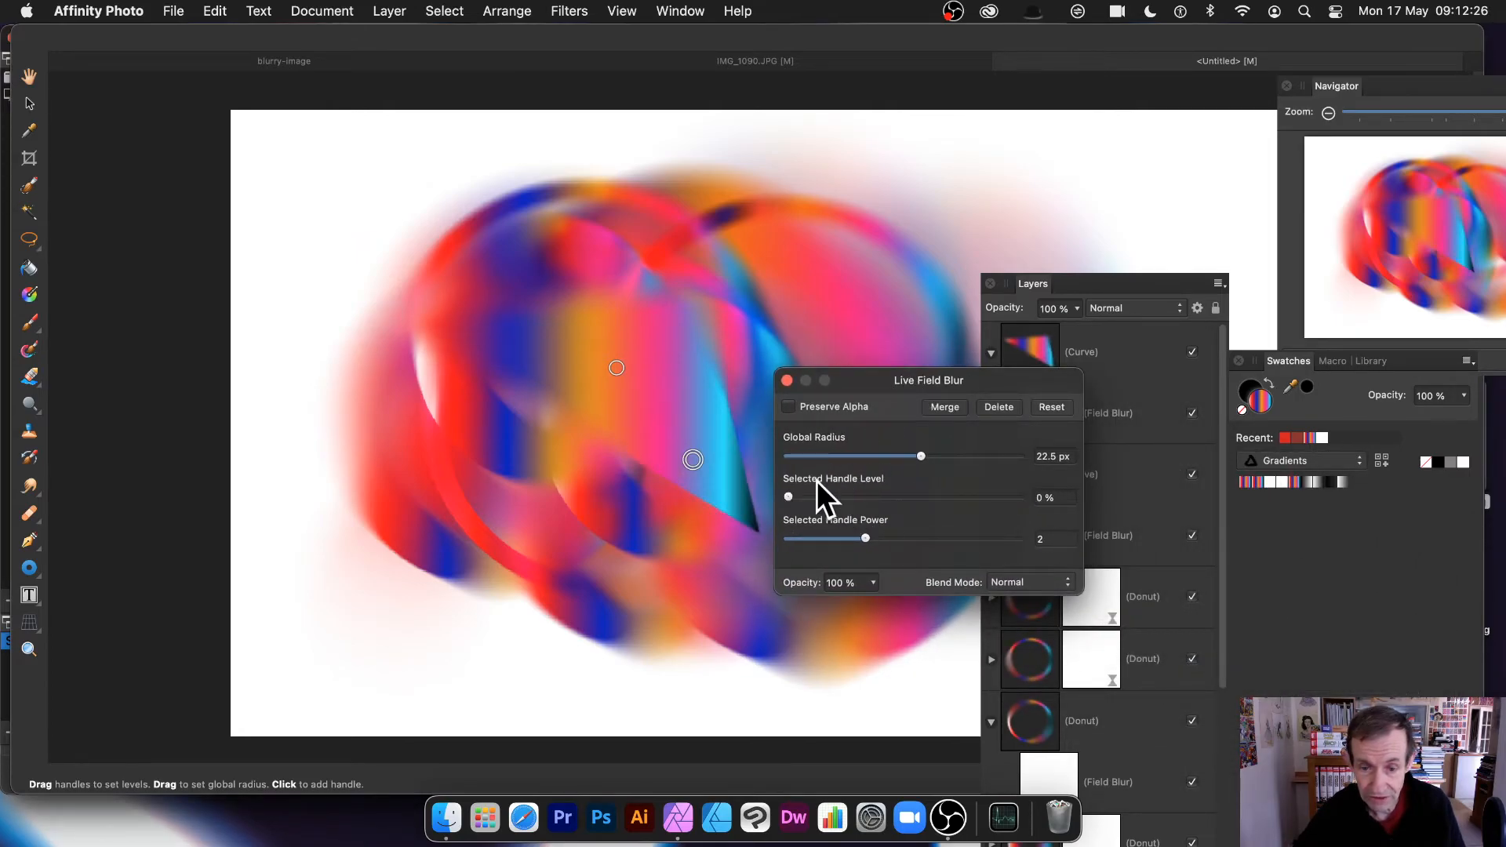
{"action": "left_click_drag", "start_coordinate": [867, 538], "coordinate": [900, 543]}
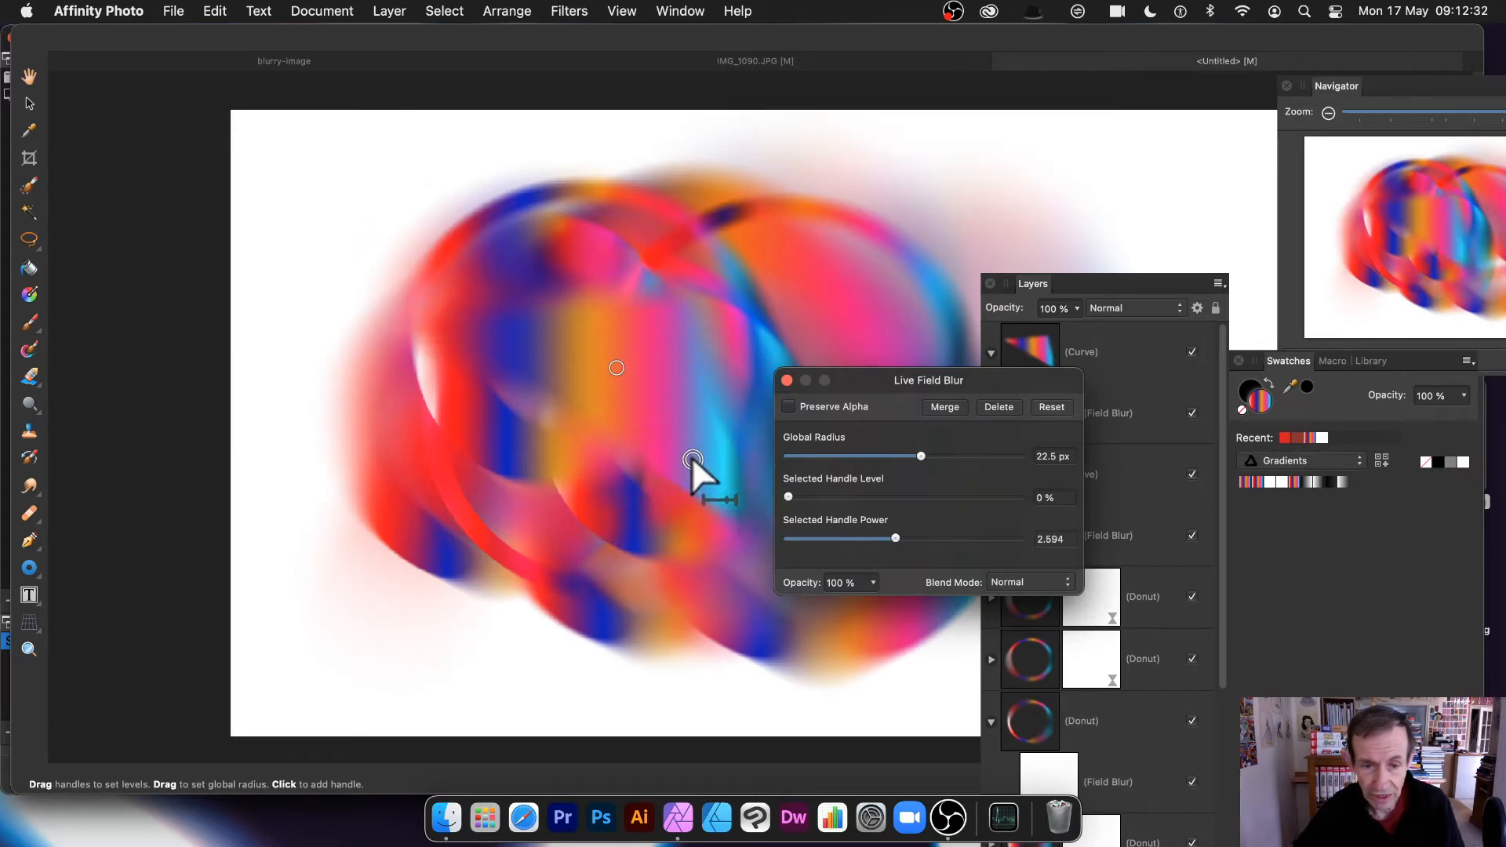
Reposition the triangle blur's second handle, setting the global radius to 41.9 px and the handle's power to 1.812.
{"action": "left_click_drag", "start_coordinate": [692, 458], "coordinate": [626, 395]}
{"action": "left_click_drag", "start_coordinate": [514, 285], "coordinate": [676, 399]}
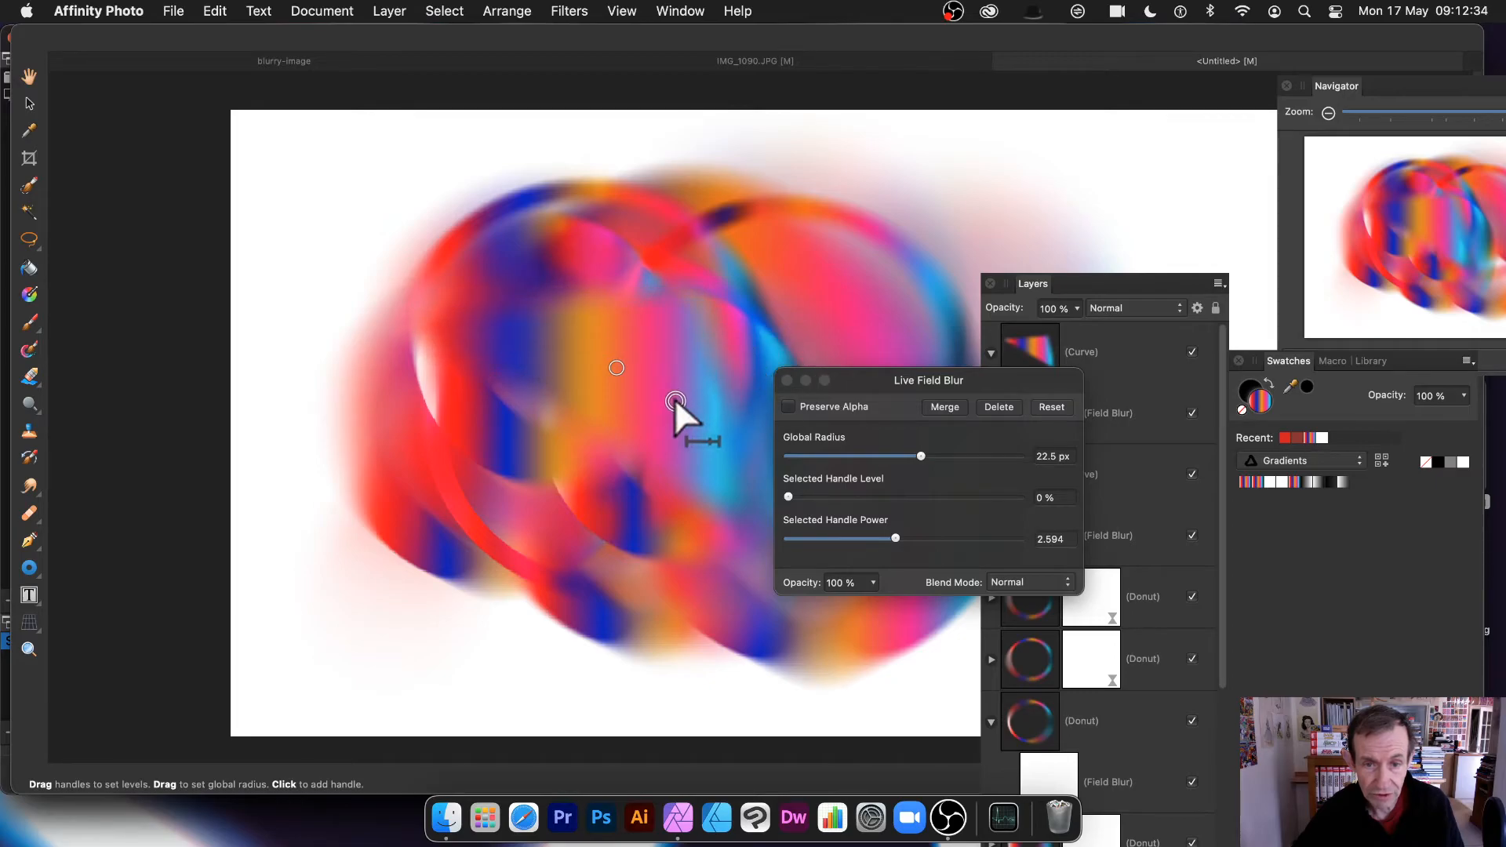
{"action": "left_click_drag", "start_coordinate": [946, 457], "coordinate": [966, 456]}
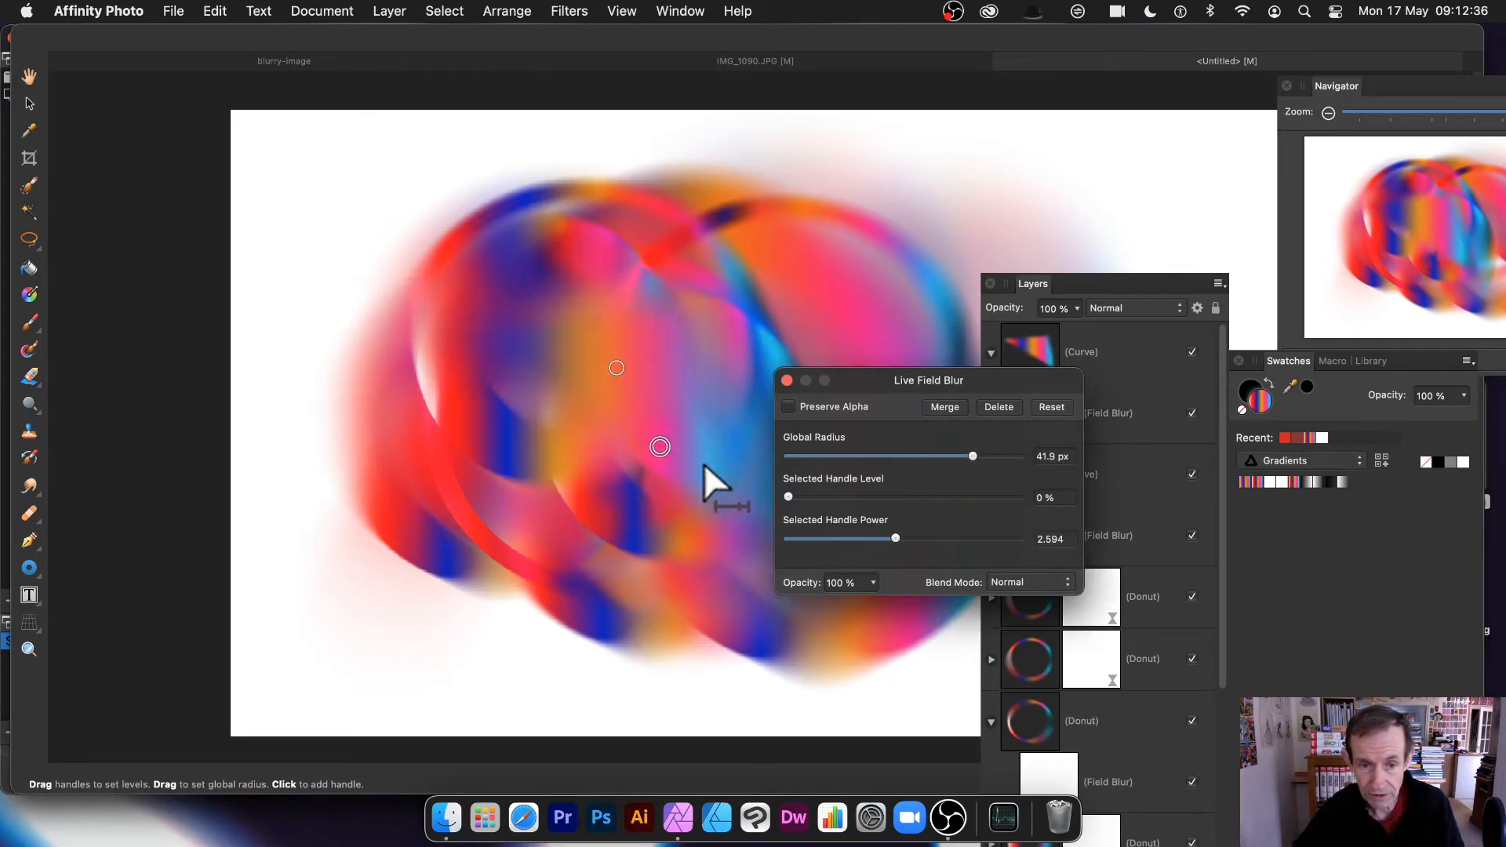
{"action": "left_click_drag", "start_coordinate": [660, 446], "coordinate": [506, 424]}
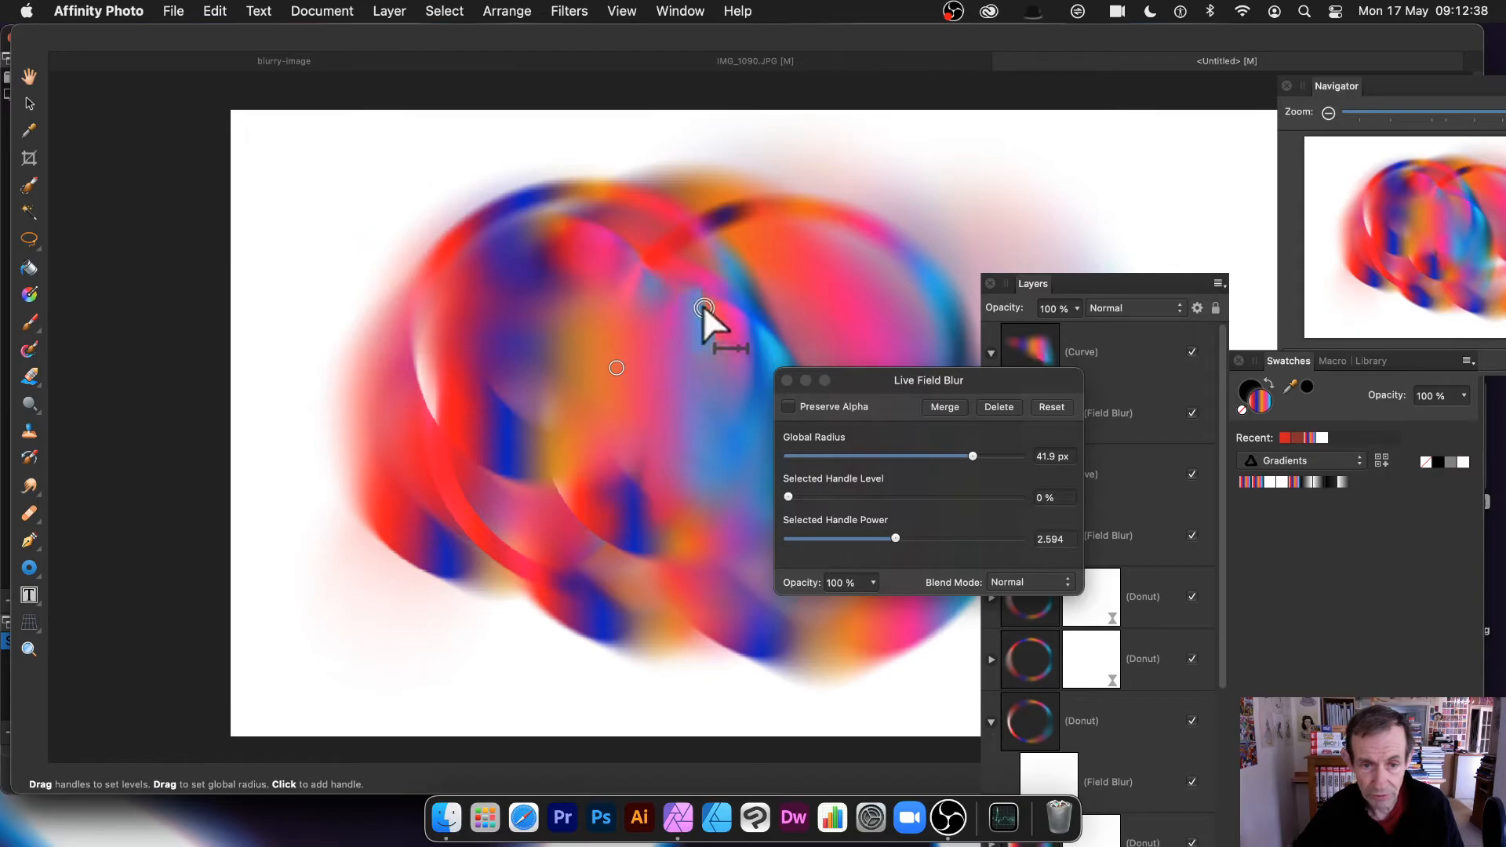
{"action": "left_click_drag", "start_coordinate": [700, 312], "coordinate": [699, 451]}
{"action": "left_click_drag", "start_coordinate": [894, 538], "coordinate": [855, 534]}
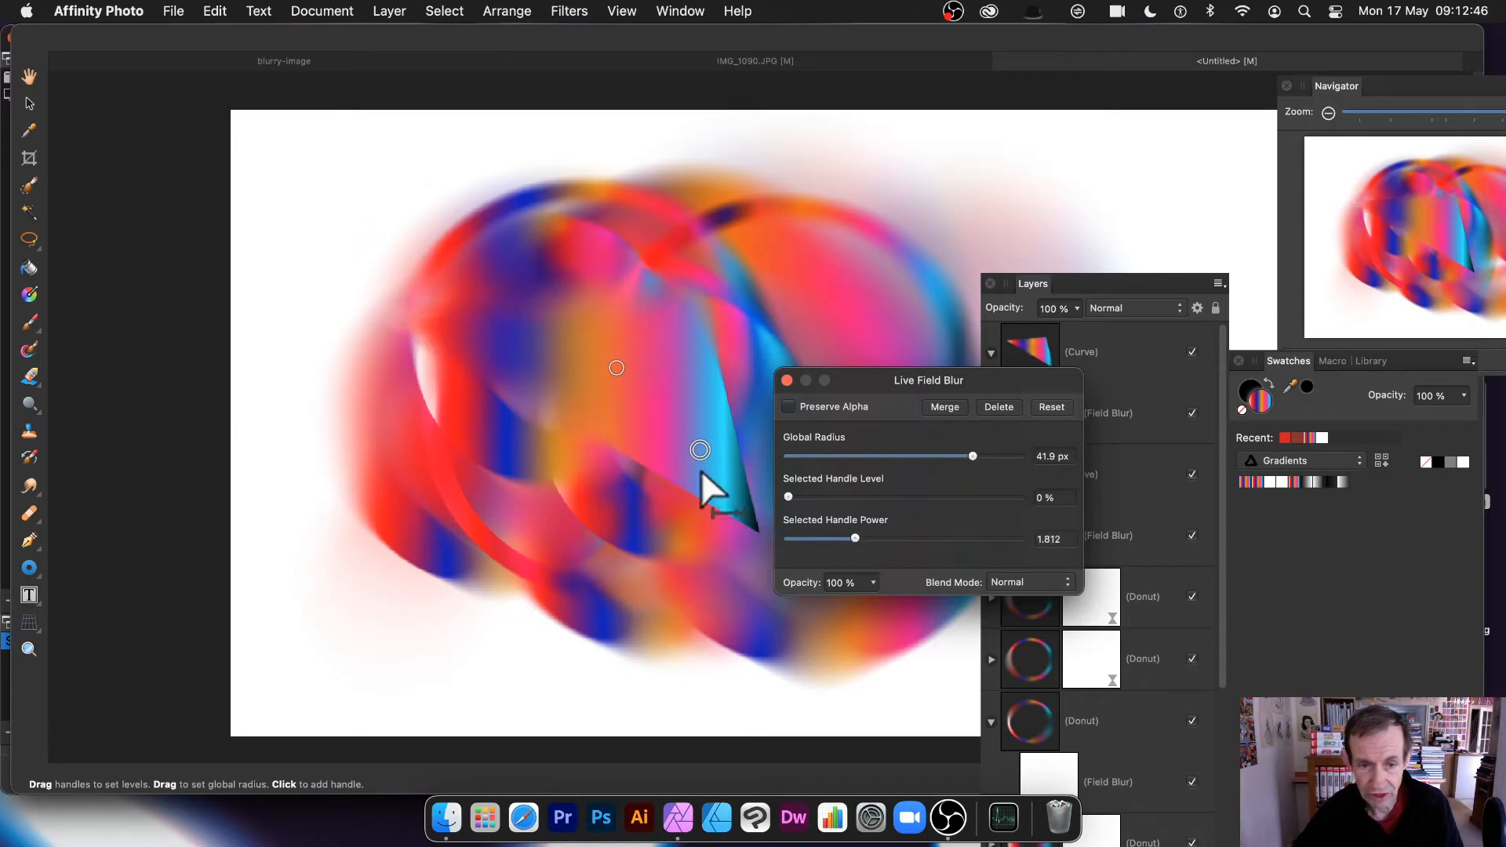
Try the second blur handle below the triangle's lower edge and near its upper-right corner, adjusting the handle level.
{"action": "left_click_drag", "start_coordinate": [700, 450], "coordinate": [570, 504]}
{"action": "left_click_drag", "start_coordinate": [788, 497], "coordinate": [713, 486]}
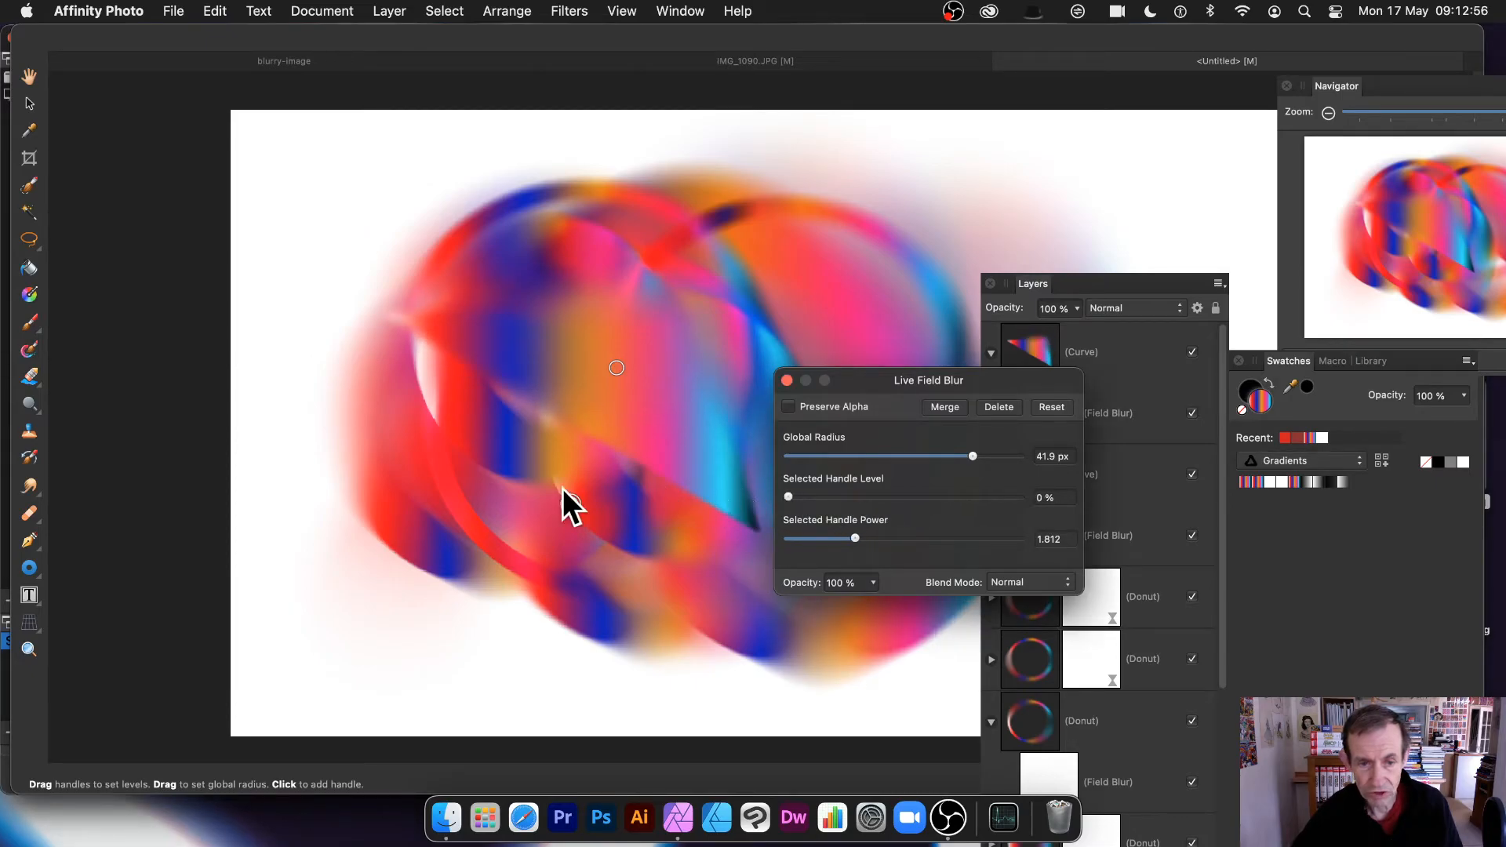
{"action": "left_click_drag", "start_coordinate": [572, 510], "coordinate": [721, 308]}
{"action": "left_click_drag", "start_coordinate": [787, 497], "coordinate": [836, 497]}
Place the triangle's second blur handle below its middle with level 100% and power 2, and set the global radius to 34.7 px.
{"action": "left_click_drag", "start_coordinate": [722, 308], "coordinate": [665, 343]}
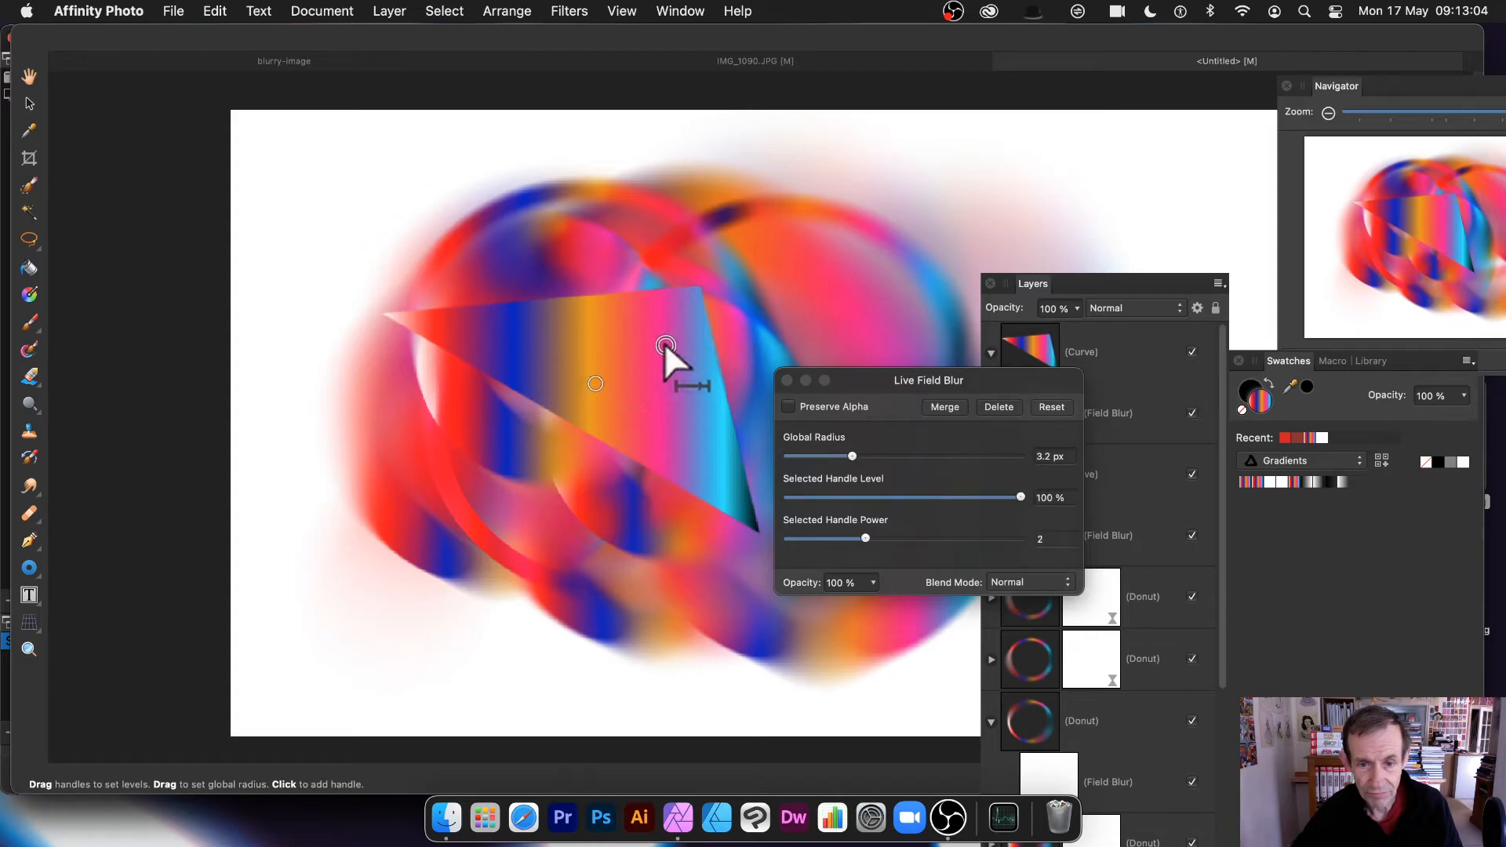
{"action": "left_click_drag", "start_coordinate": [855, 456], "coordinate": [954, 456]}
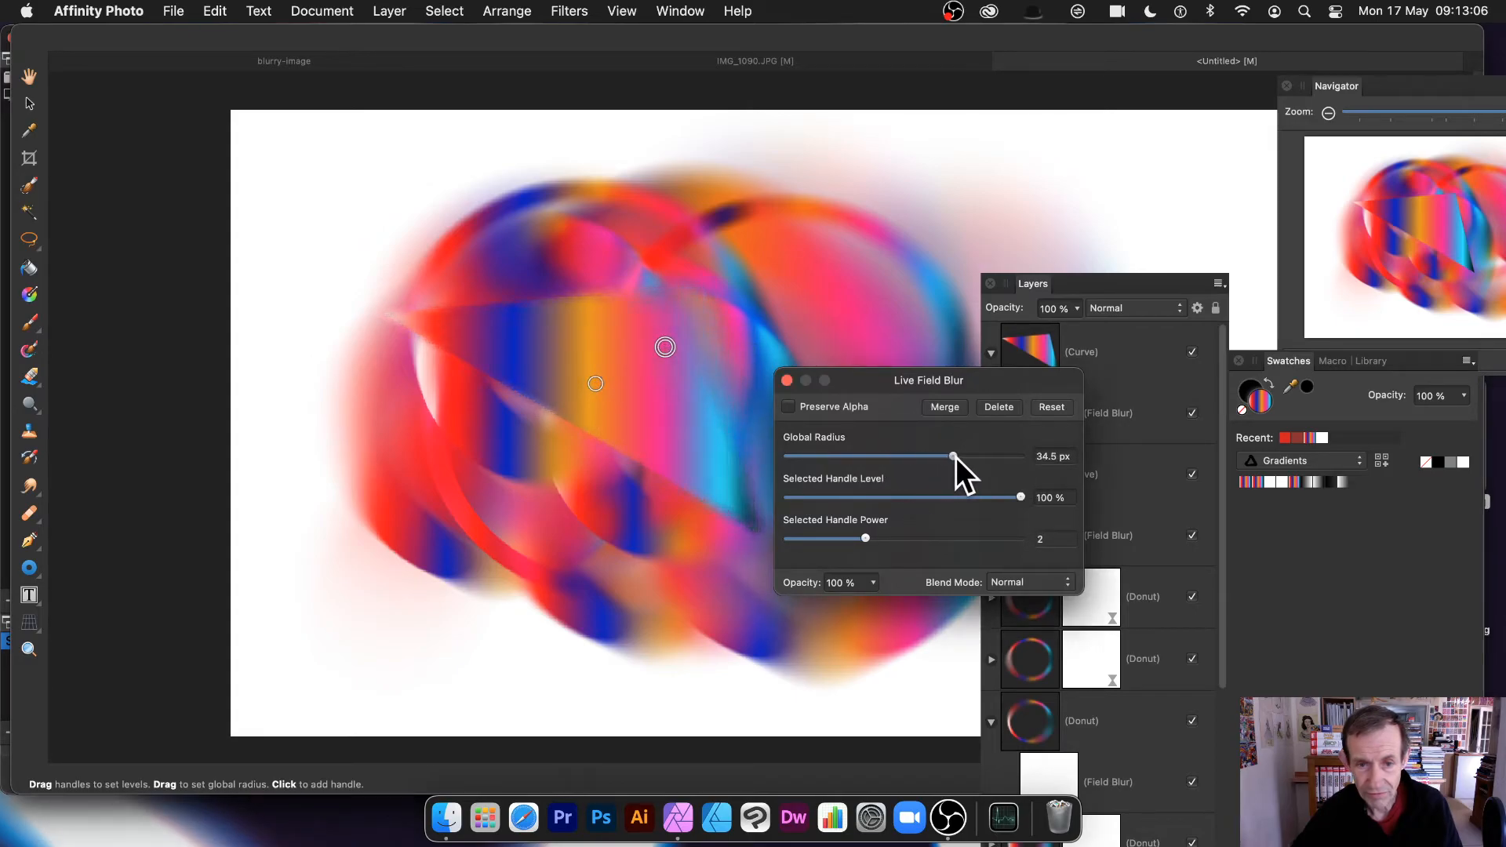
{"action": "left_click_drag", "start_coordinate": [665, 347], "coordinate": [617, 396]}
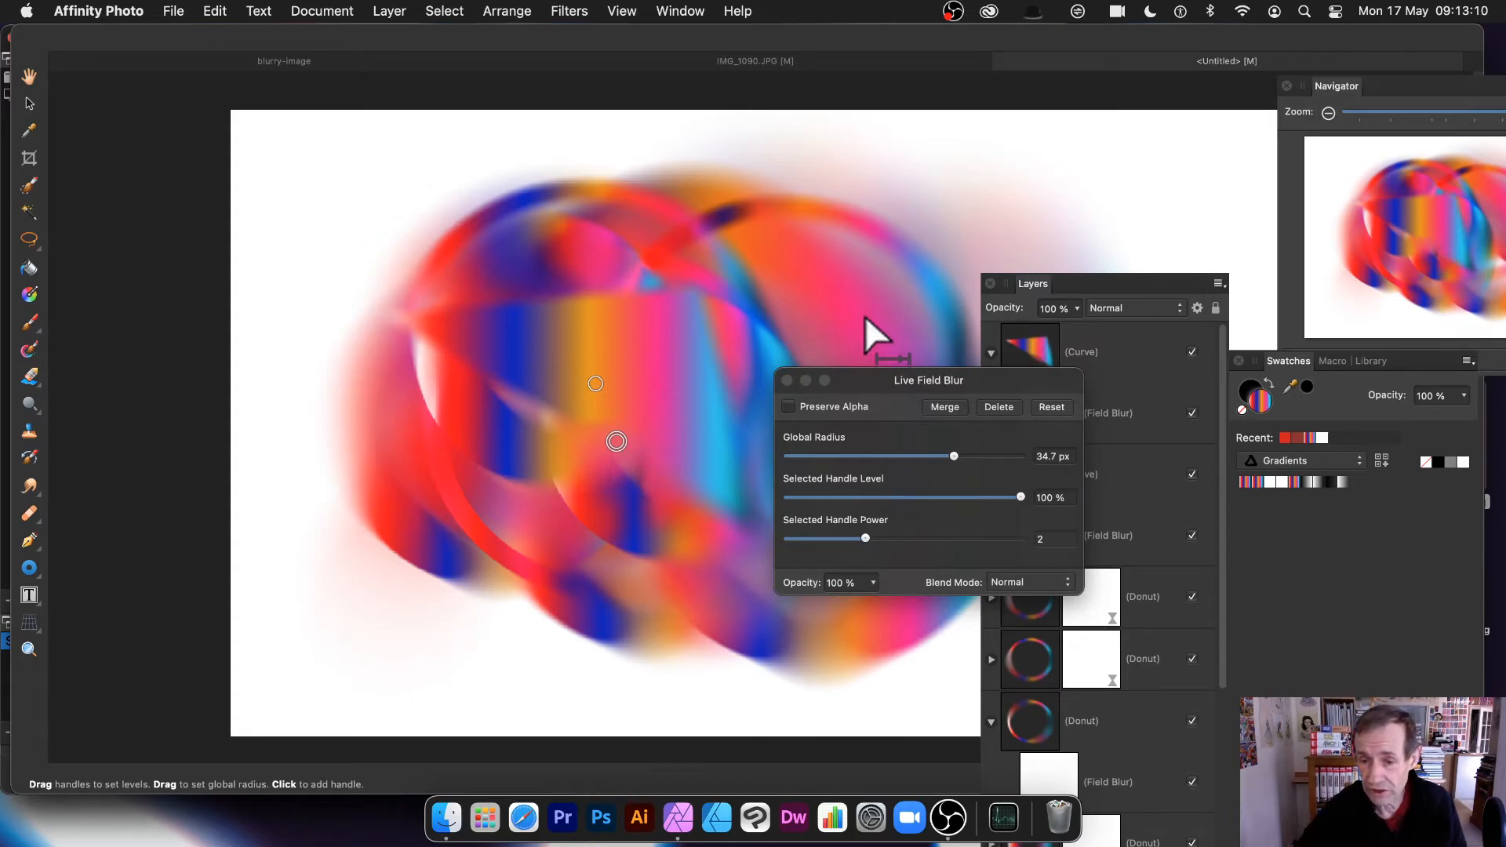
{"action": "left_click", "coordinate": [788, 378]}
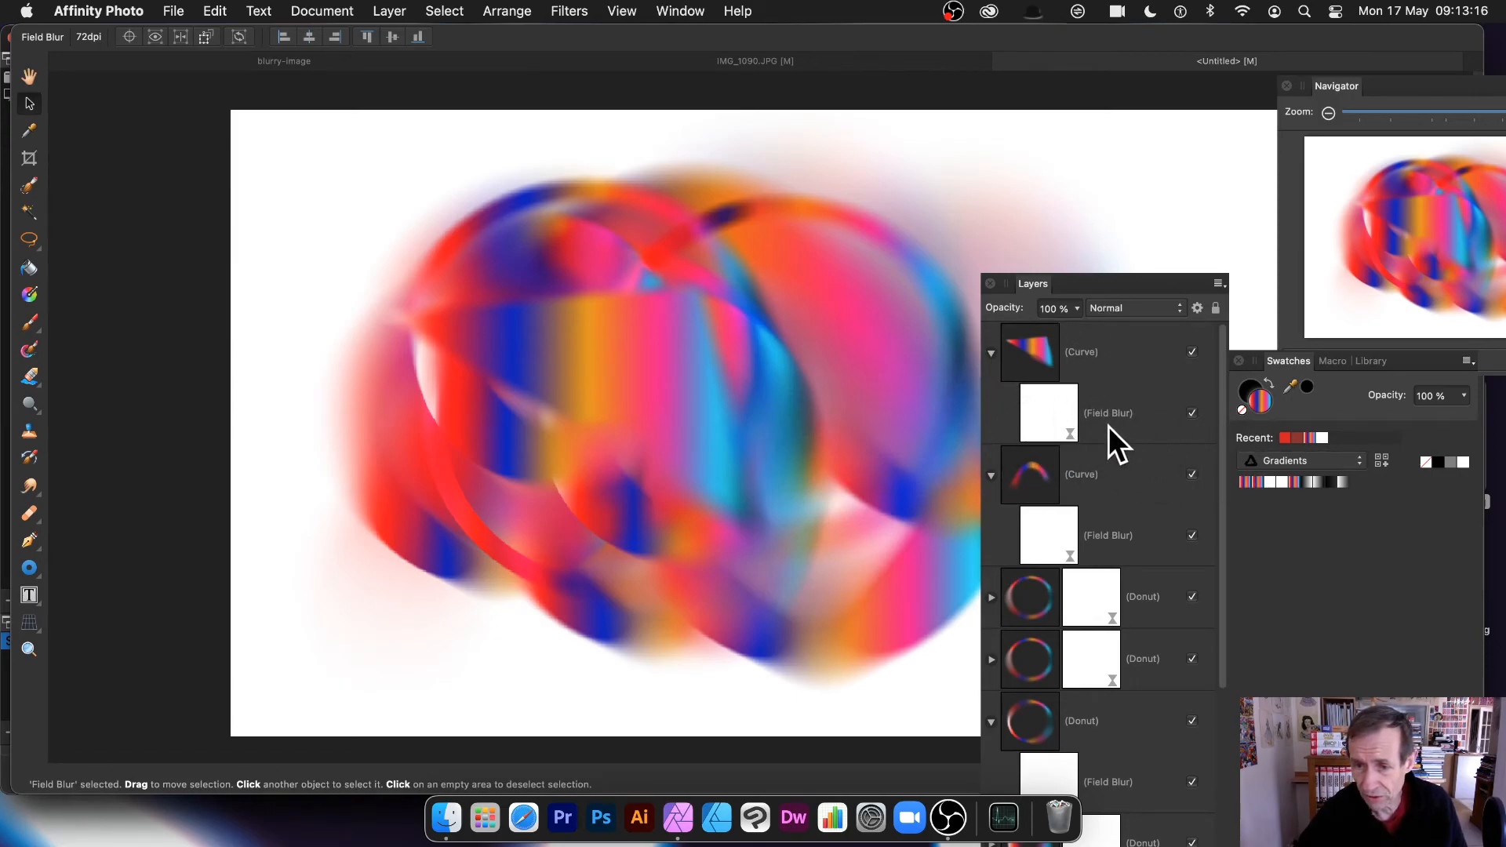
Duplicate the blurred triangle to the right, giving the copy the Overlay blend mode.
{"action": "left_click", "coordinate": [992, 353]}
{"action": "left_click", "coordinate": [1046, 351]}
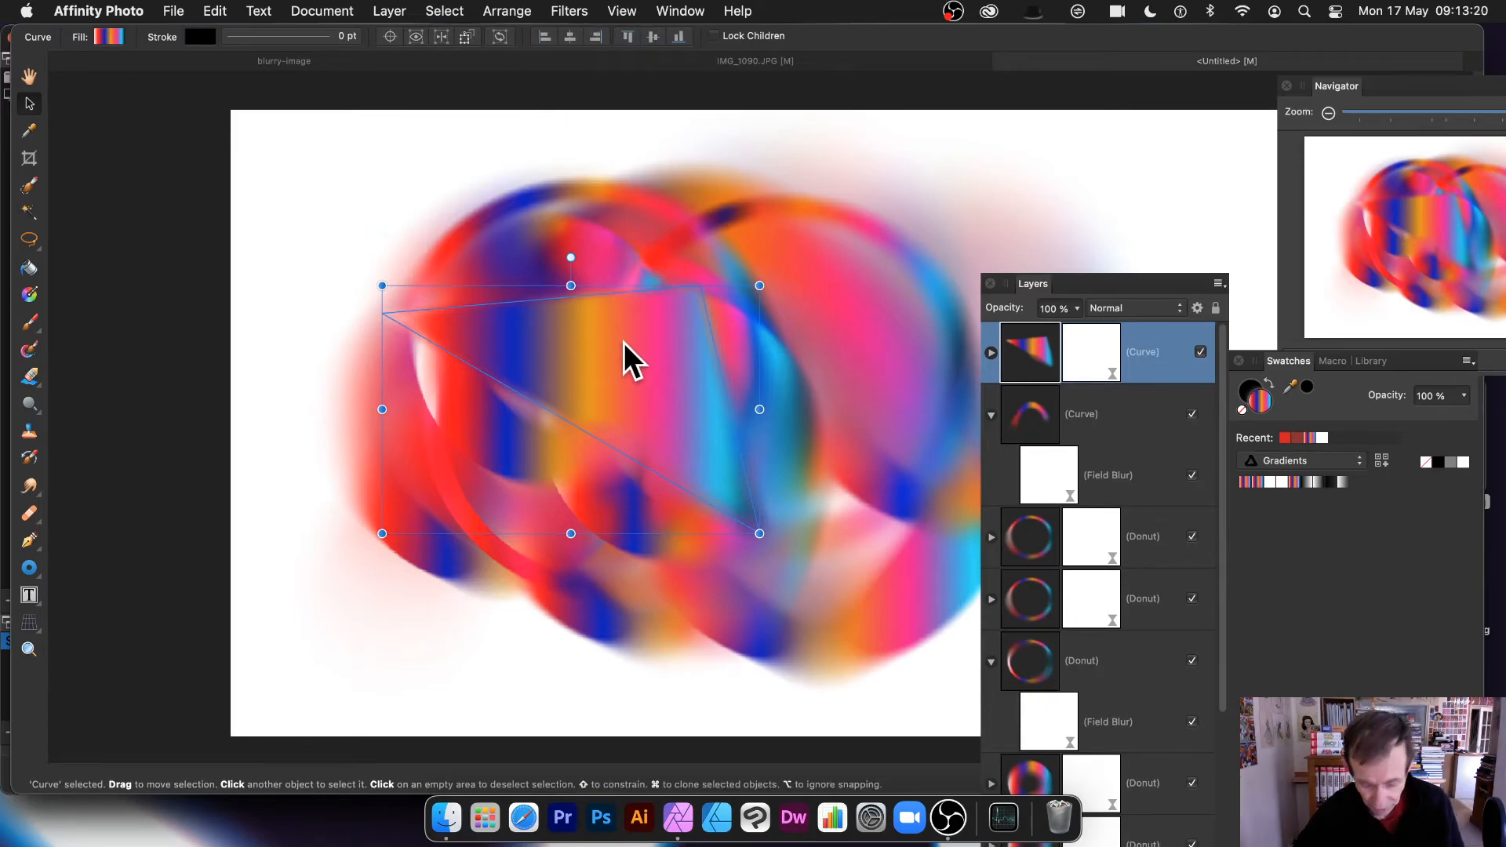
{"action": "mouse_move", "coordinate": [633, 397]}
{"action": "left_mouse_down"}
{"action": "mouse_move", "coordinate": [670, 318]}
{"action": "mouse_move", "coordinate": [689, 313]}
{"action": "mouse_move", "coordinate": [691, 328]}
{"action": "left_mouse_up"}
{"action": "left_click", "coordinate": [1132, 310]}
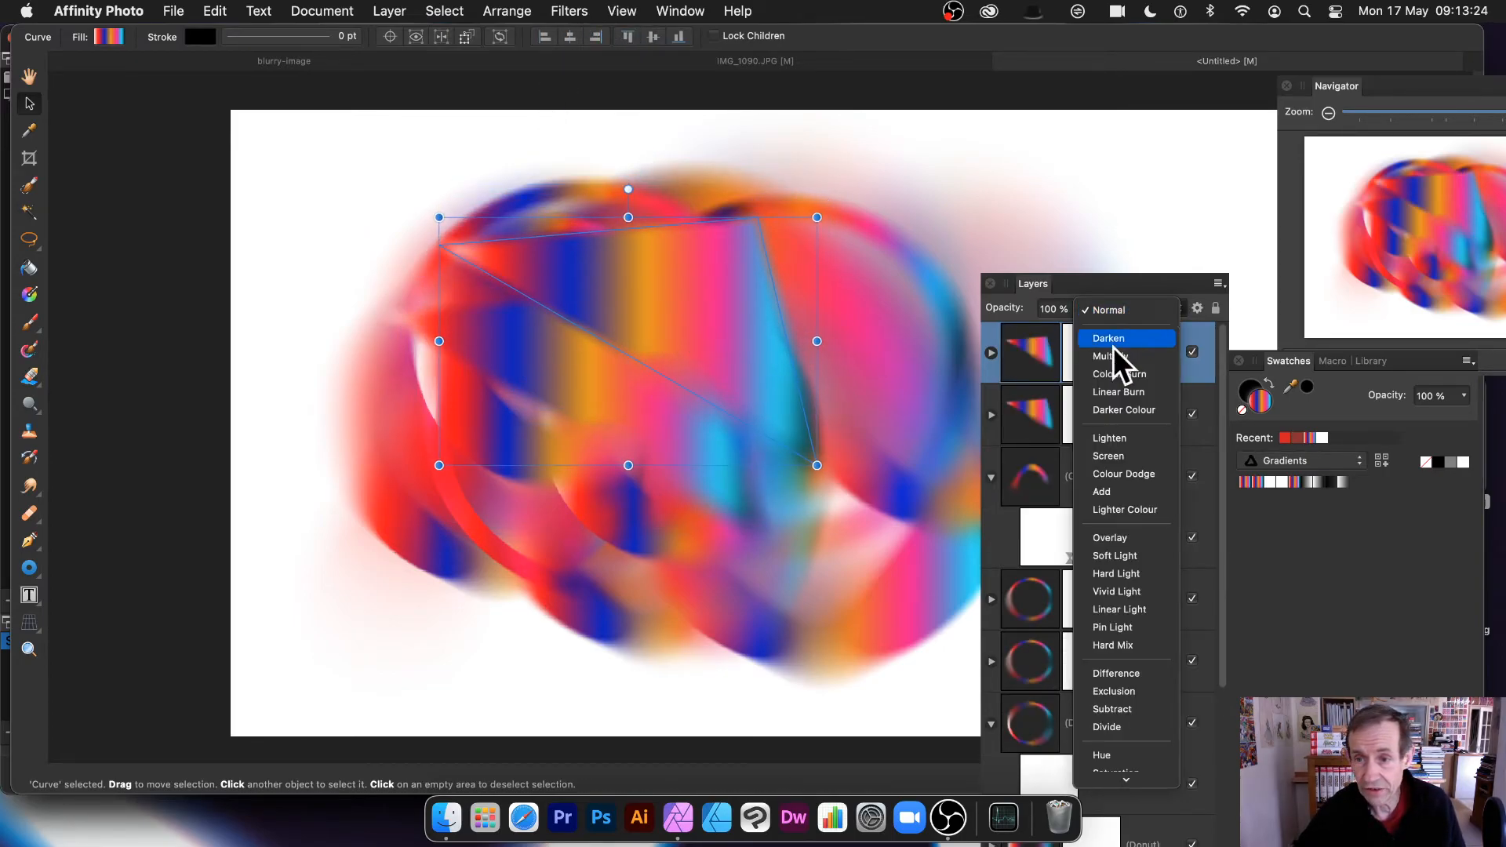
{"action": "left_click", "coordinate": [1127, 538]}
{"action": "left_click_drag", "start_coordinate": [672, 253], "coordinate": [673, 301]}
Set the triangle copy's blend mode to Lighten and move it up and to the right.
{"action": "left_click", "coordinate": [1127, 299]}
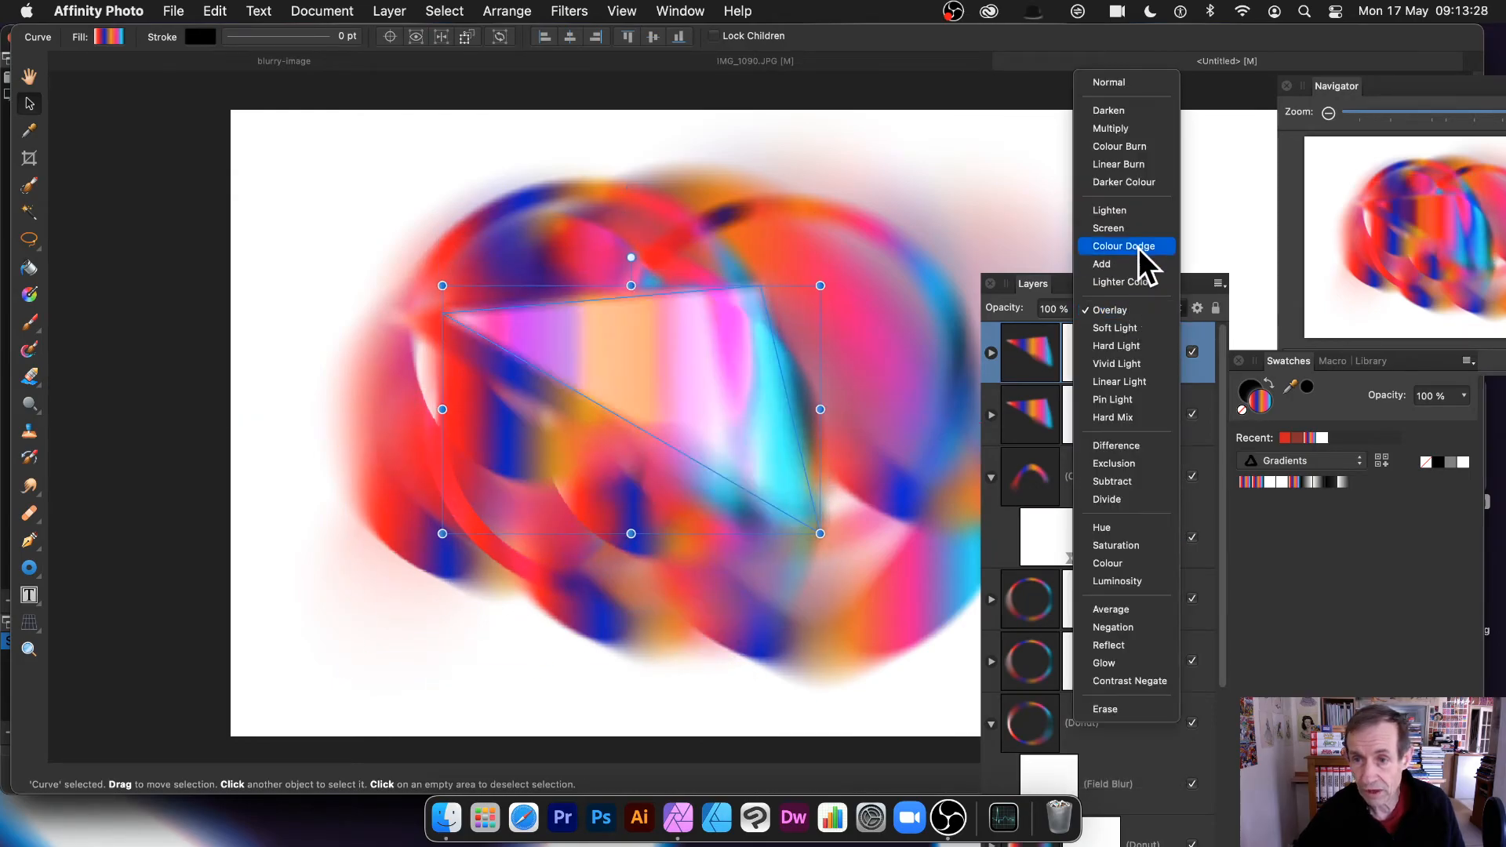
{"action": "left_click", "coordinate": [1127, 209]}
{"action": "left_click_drag", "start_coordinate": [614, 402], "coordinate": [660, 349]}
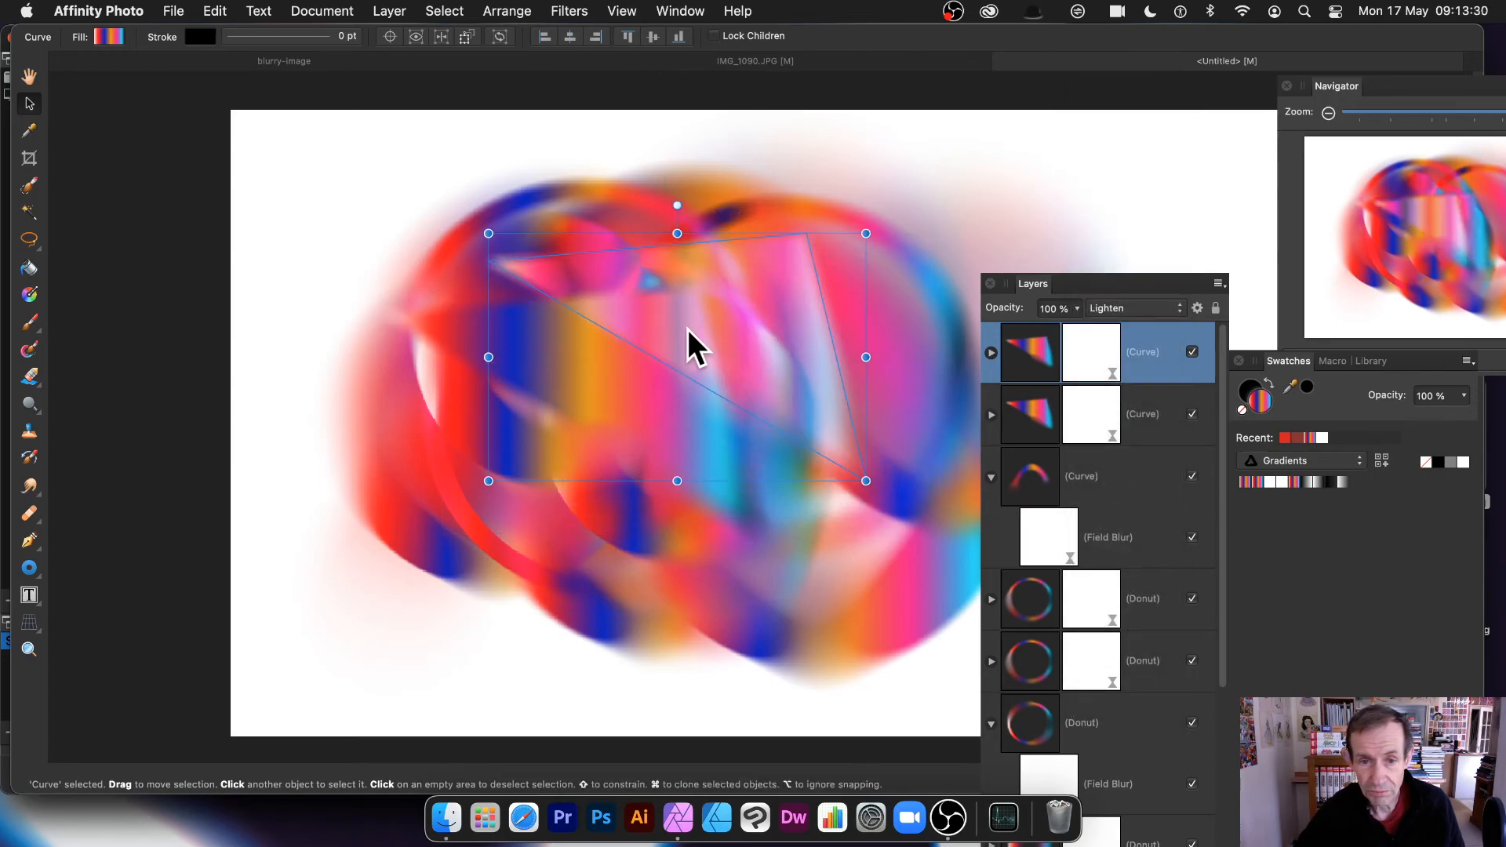
Rotate and enlarge the Lighten triangle copy, then duplicate it towards the lower right.
{"action": "left_click_drag", "start_coordinate": [870, 229], "coordinate": [629, 373]}
{"action": "left_click_drag", "start_coordinate": [676, 449], "coordinate": [760, 583]}
{"action": "left_click_drag", "start_coordinate": [694, 380], "coordinate": [768, 427]}
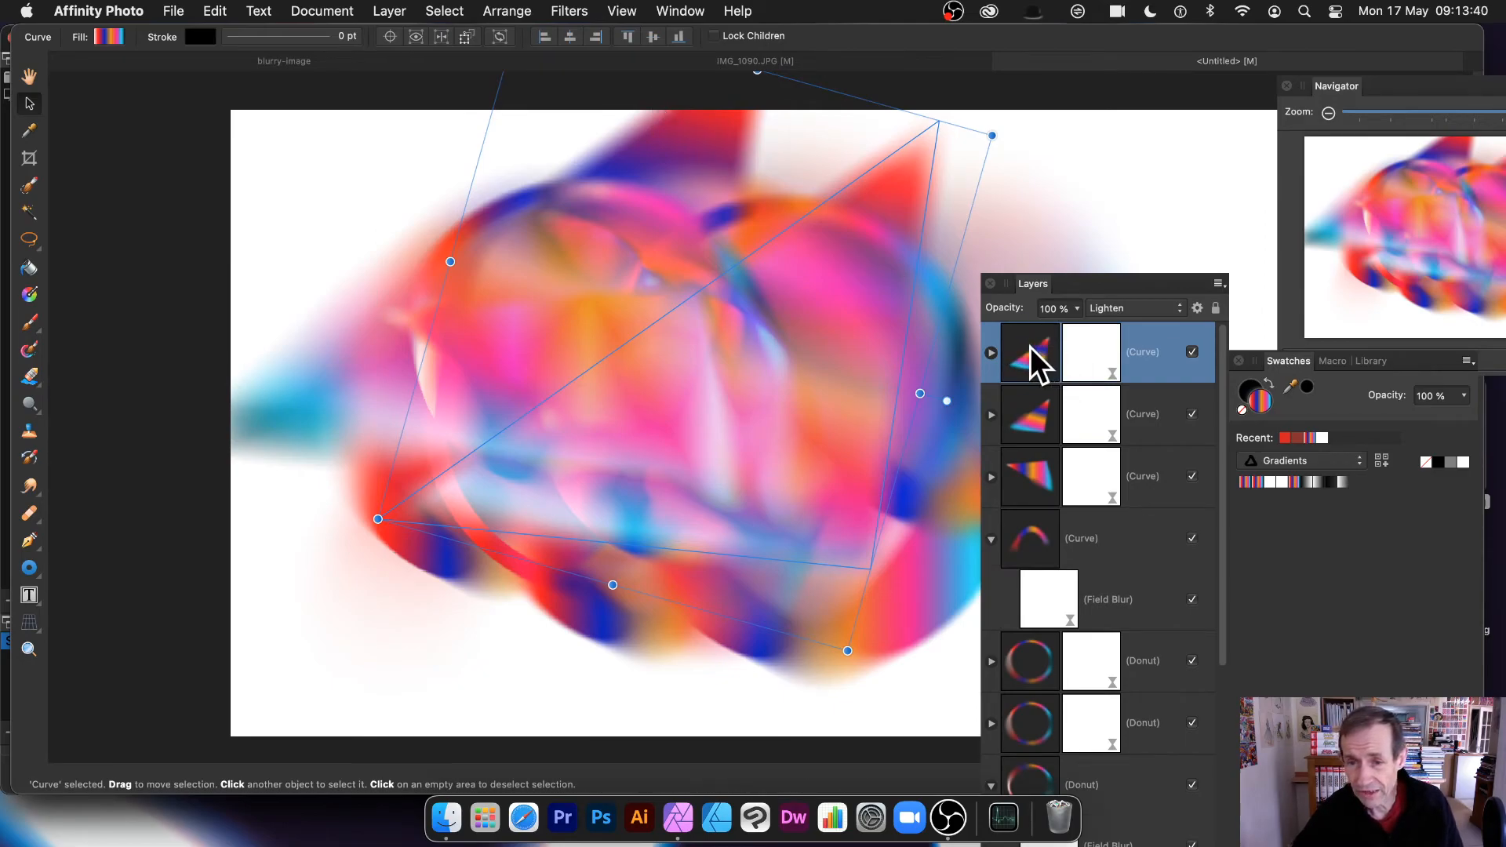
Start a Deform filter on the top triangle copy and warp it with control points around its middle using Rigid constraints.
{"action": "left_click", "coordinate": [570, 11]}
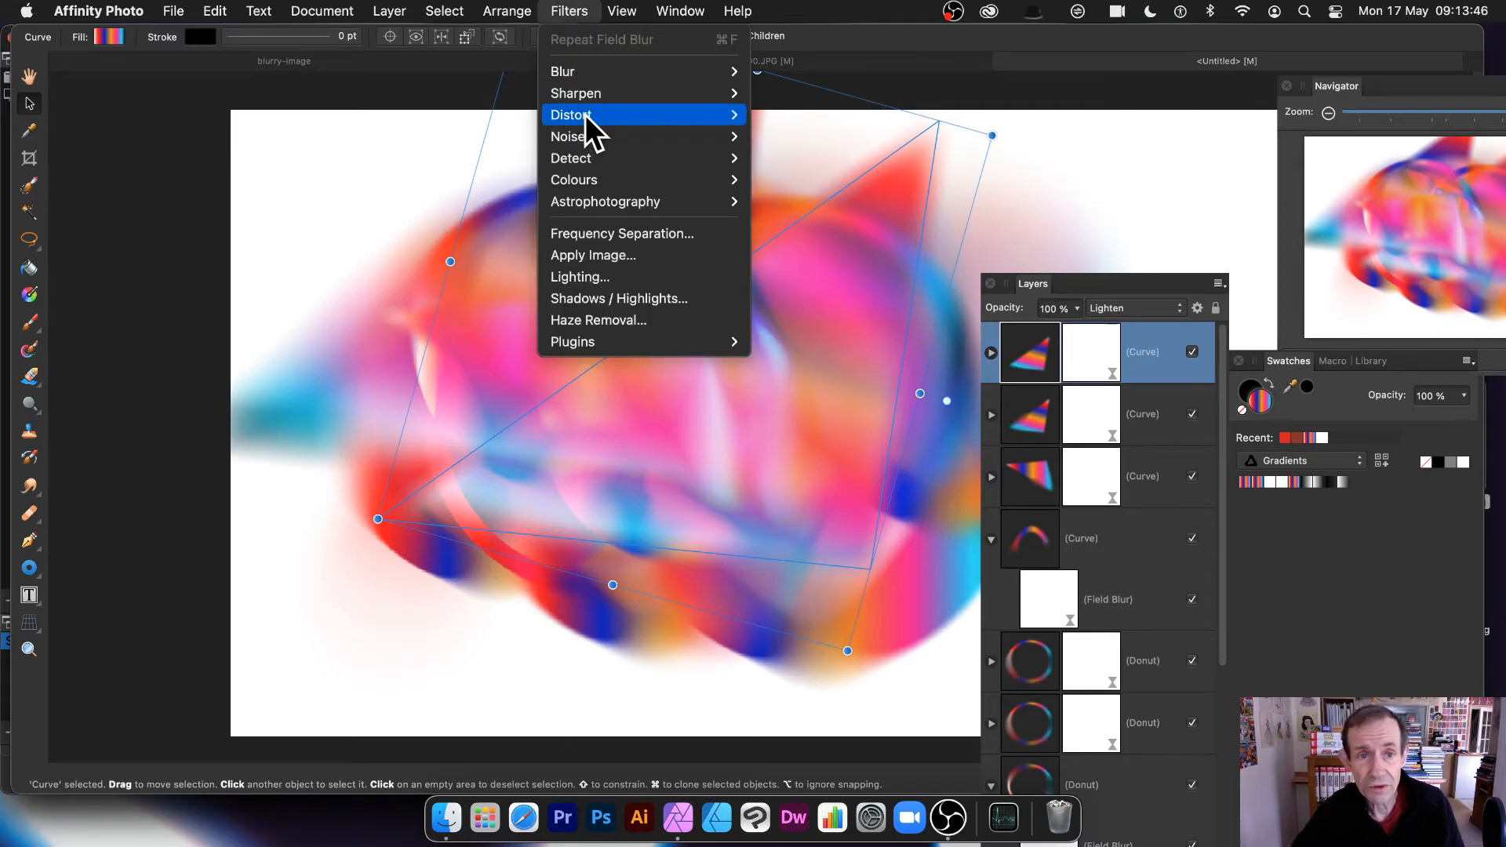
{"action": "mouse_move", "coordinate": [585, 115]}
{"action": "left_click", "coordinate": [776, 115]}
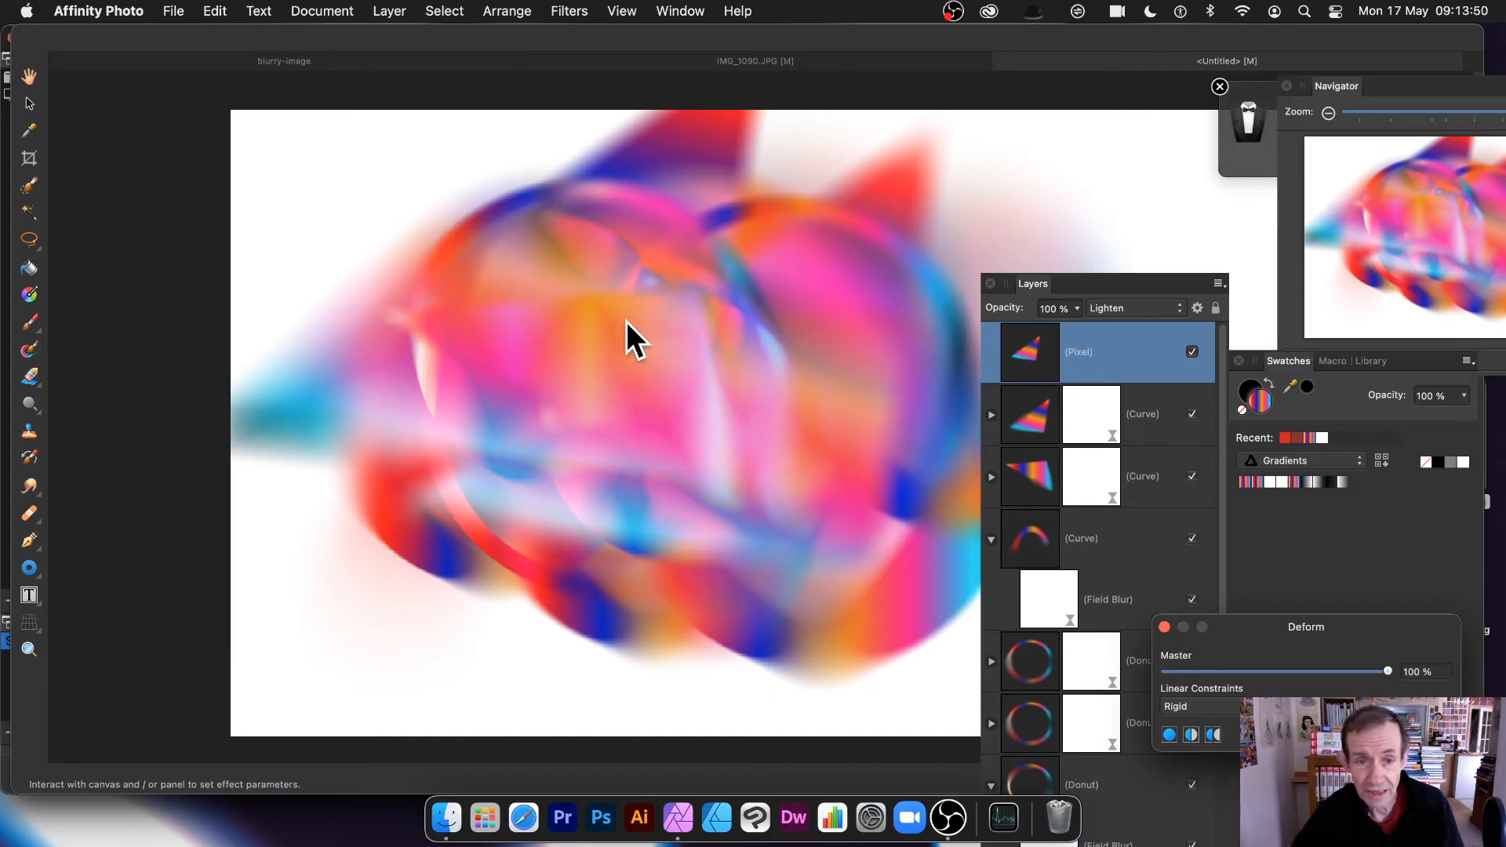
{"action": "left_click", "coordinate": [579, 326]}
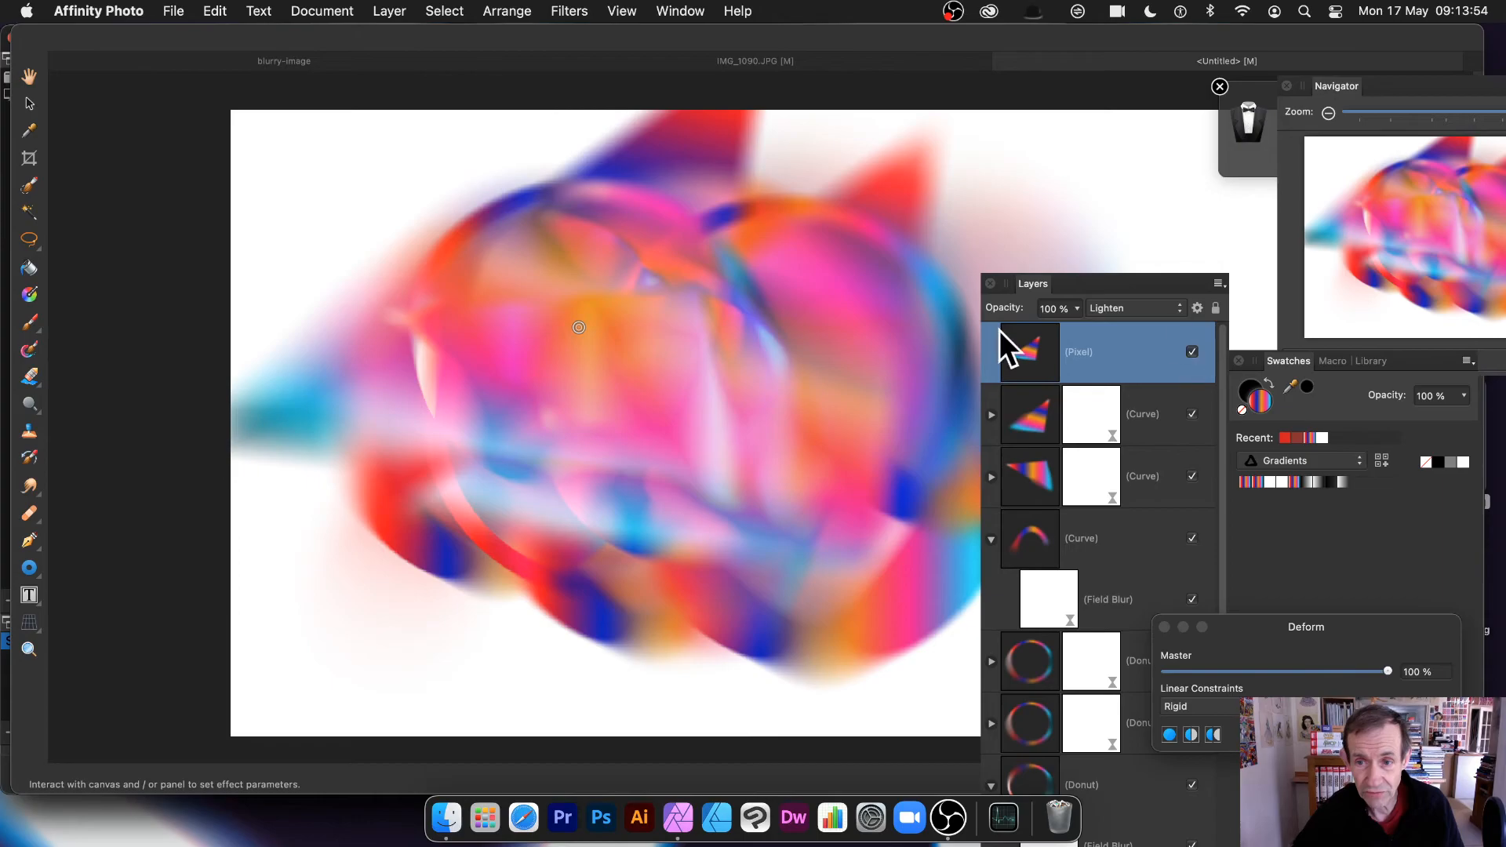
{"action": "left_click", "coordinate": [618, 352]}
{"action": "left_click_drag", "start_coordinate": [579, 327], "coordinate": [761, 382]}
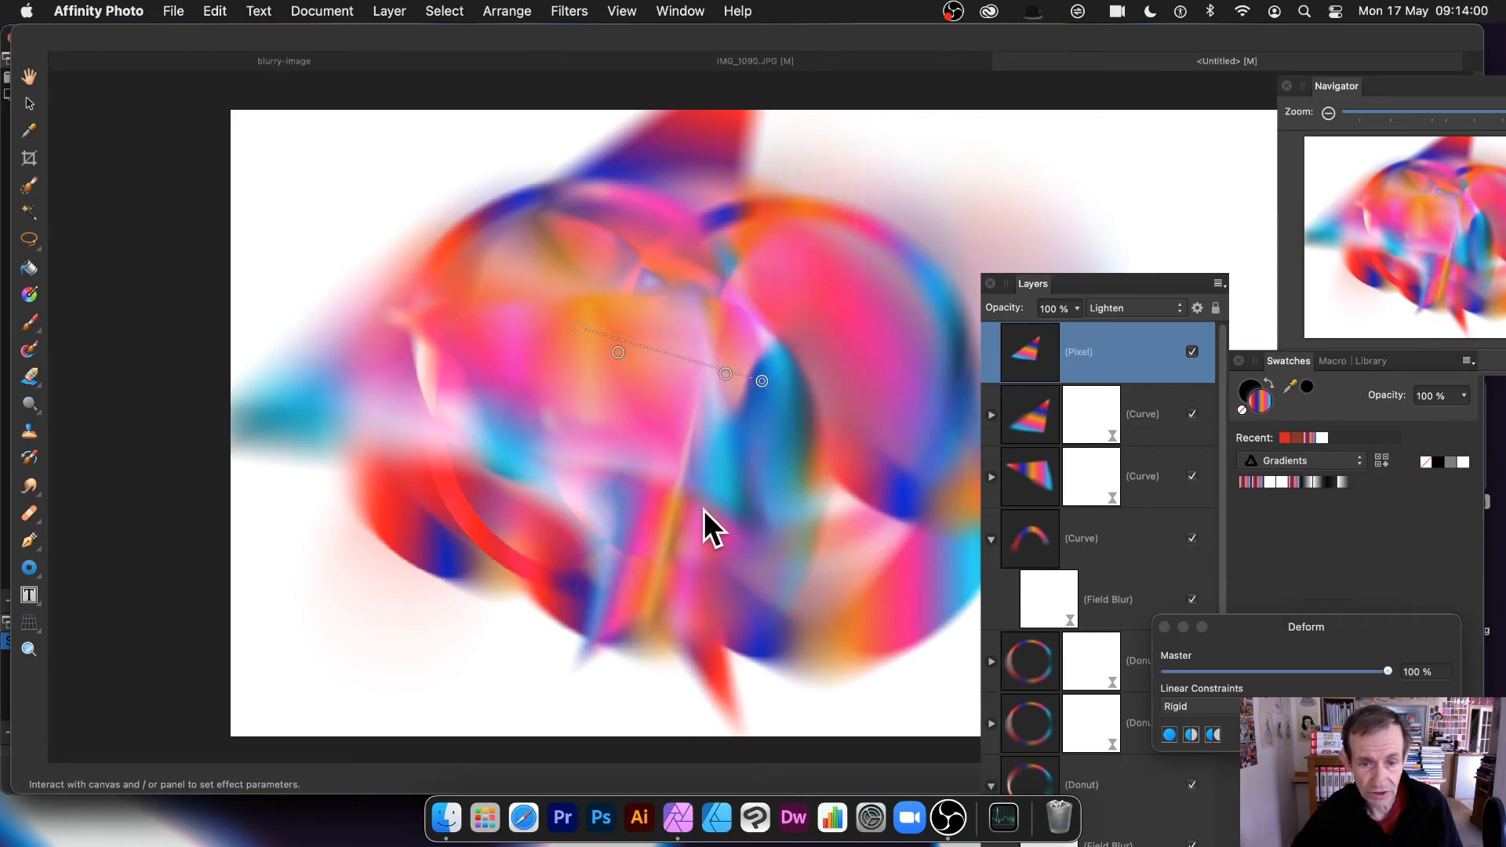
{"action": "left_click_drag", "start_coordinate": [684, 520], "coordinate": [719, 315]}
Switch the Deform linear constraints to Similarity, warp the triangle with further control points around its middle, and apply the filter.
{"action": "left_click", "coordinate": [1200, 706]}
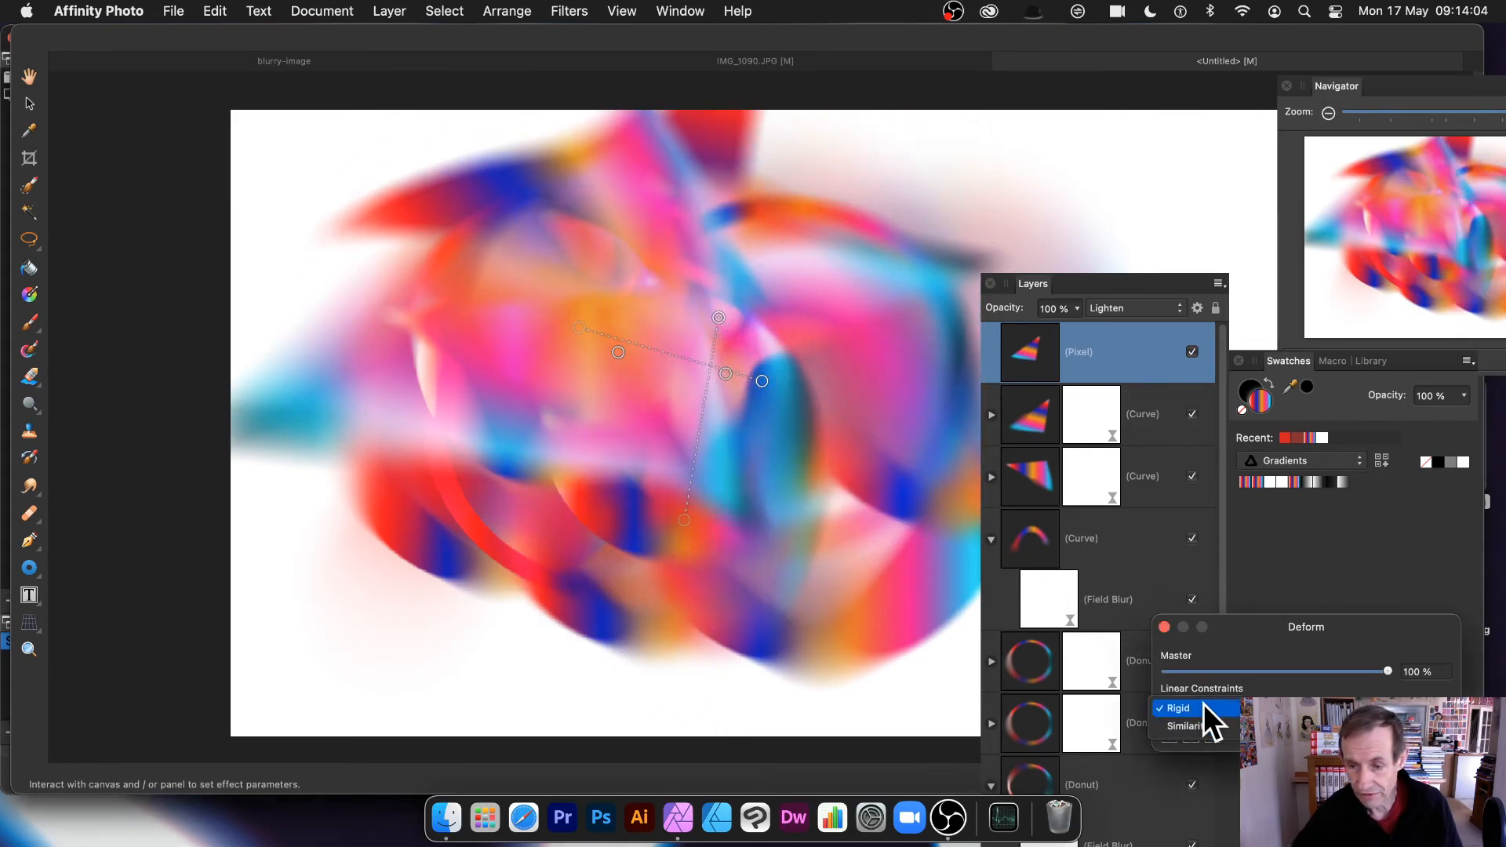
{"action": "left_click", "coordinate": [1187, 726]}
{"action": "left_click_drag", "start_coordinate": [582, 393], "coordinate": [615, 397]}
{"action": "left_click_drag", "start_coordinate": [645, 538], "coordinate": [571, 392]}
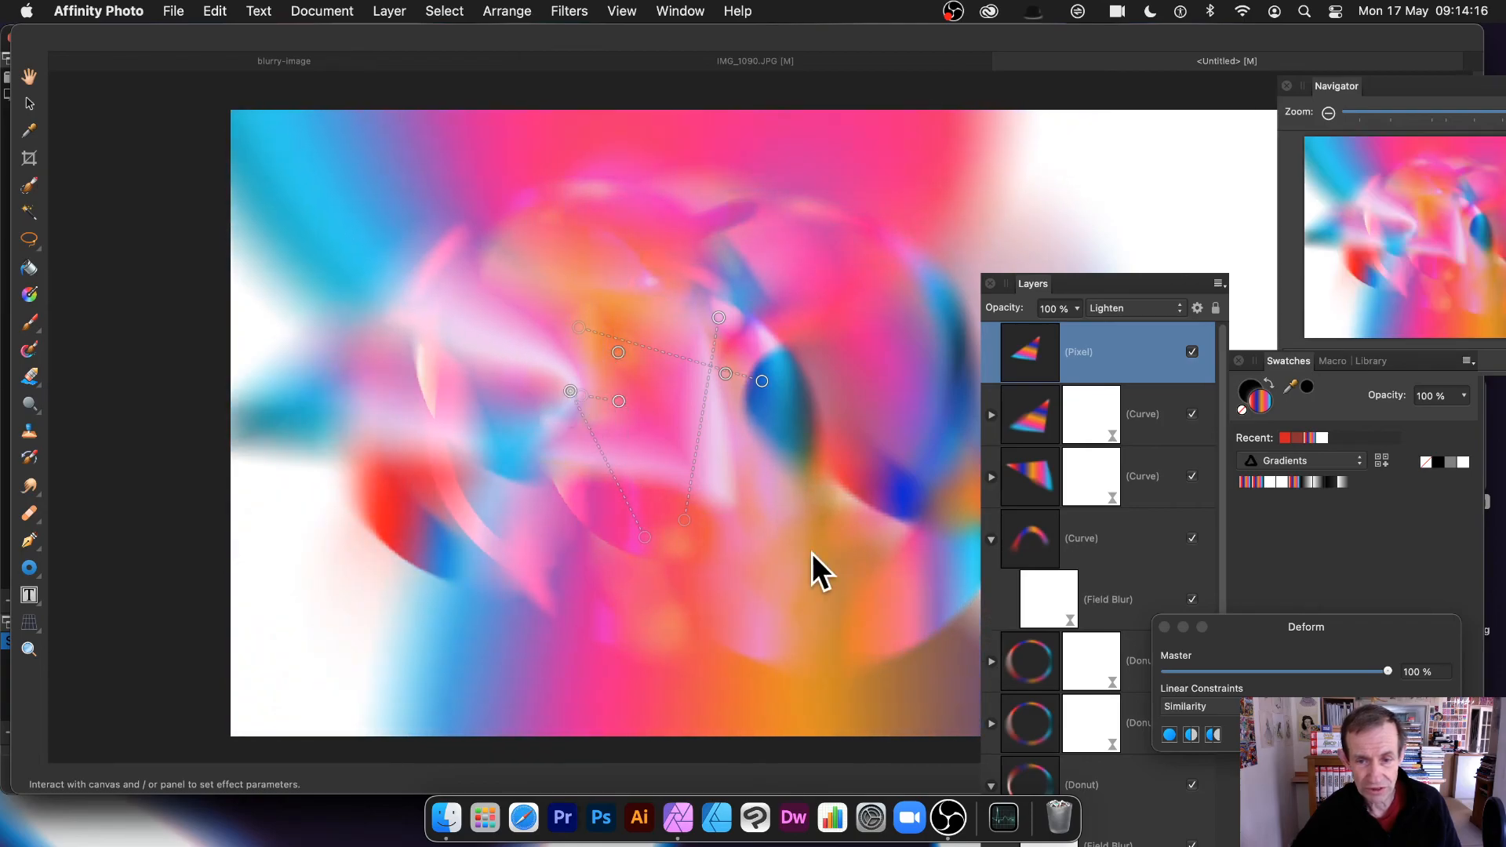
{"action": "left_click", "coordinate": [812, 554]}
{"action": "left_click_drag", "start_coordinate": [813, 555], "coordinate": [756, 417]}
{"action": "left_click", "coordinate": [1421, 735]}
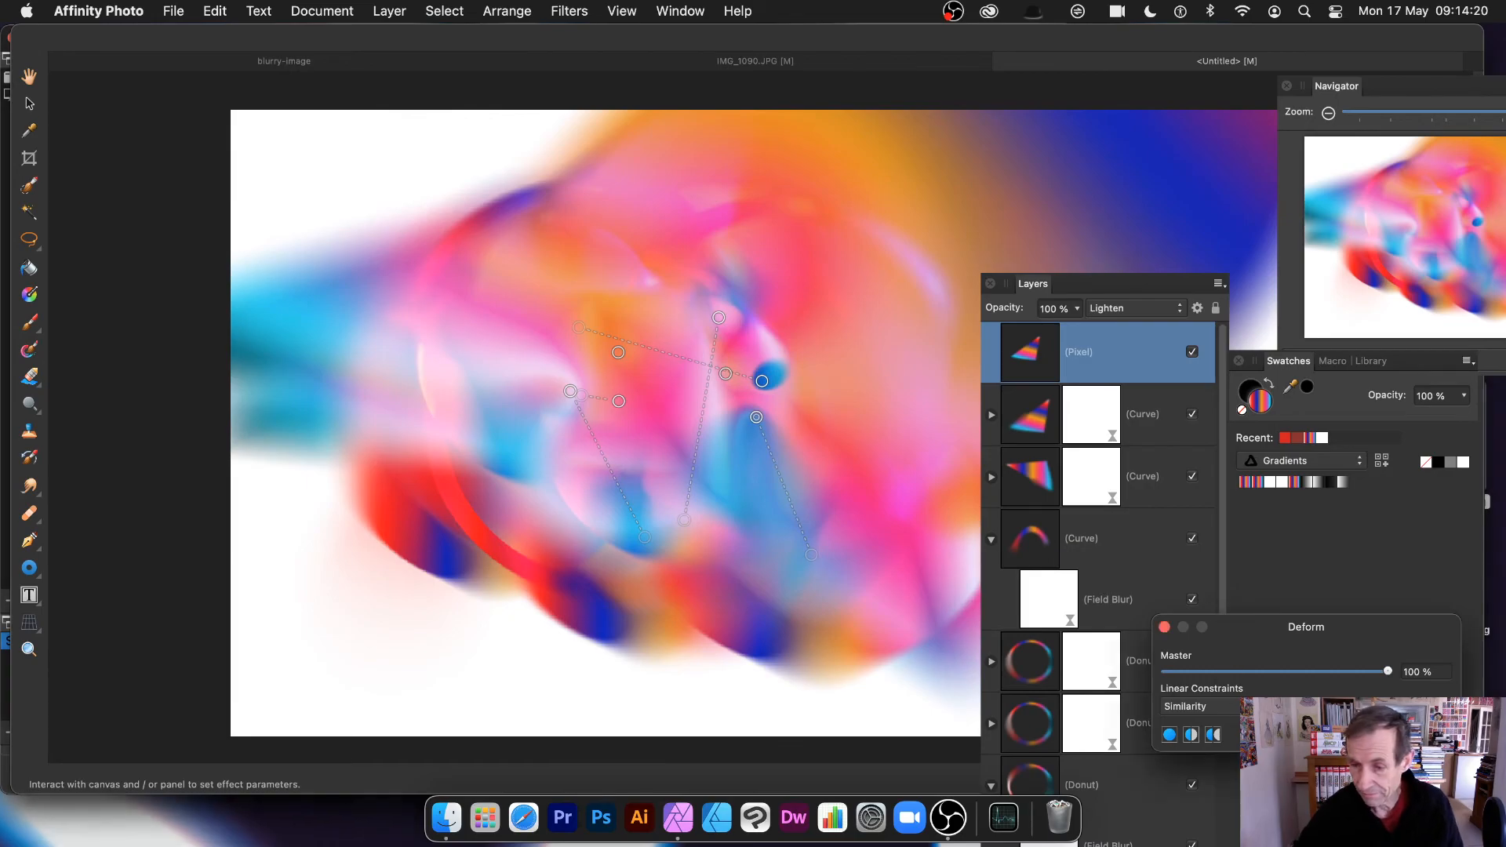
Reposition the deformed pixel layer, duplicate it, and move the copy over the upper right of the composition.
{"action": "mouse_move", "coordinate": [602, 310]}
{"action": "left_mouse_down"}
{"action": "mouse_move", "coordinate": [367, 314]}
{"action": "mouse_move", "coordinate": [459, 274]}
{"action": "mouse_move", "coordinate": [497, 426]}
{"action": "mouse_move", "coordinate": [469, 297]}
{"action": "left_mouse_up"}
{"action": "left_click_drag", "start_coordinate": [1064, 160], "coordinate": [940, 286]}
{"action": "left_click_drag", "start_coordinate": [1020, 167], "coordinate": [596, 245]}
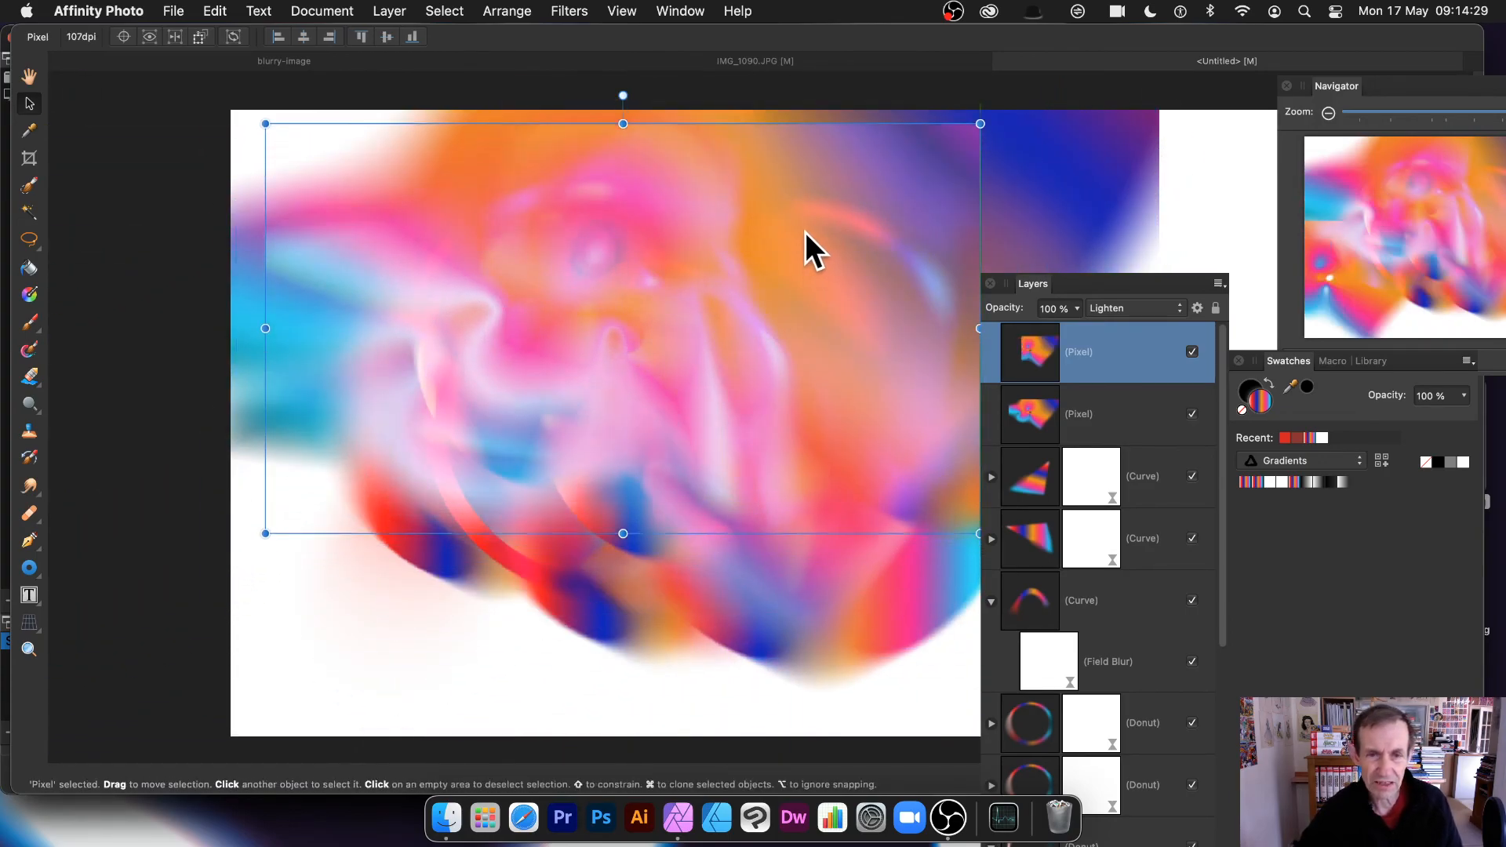
{"action": "left_click_drag", "start_coordinate": [805, 232], "coordinate": [974, 168]}
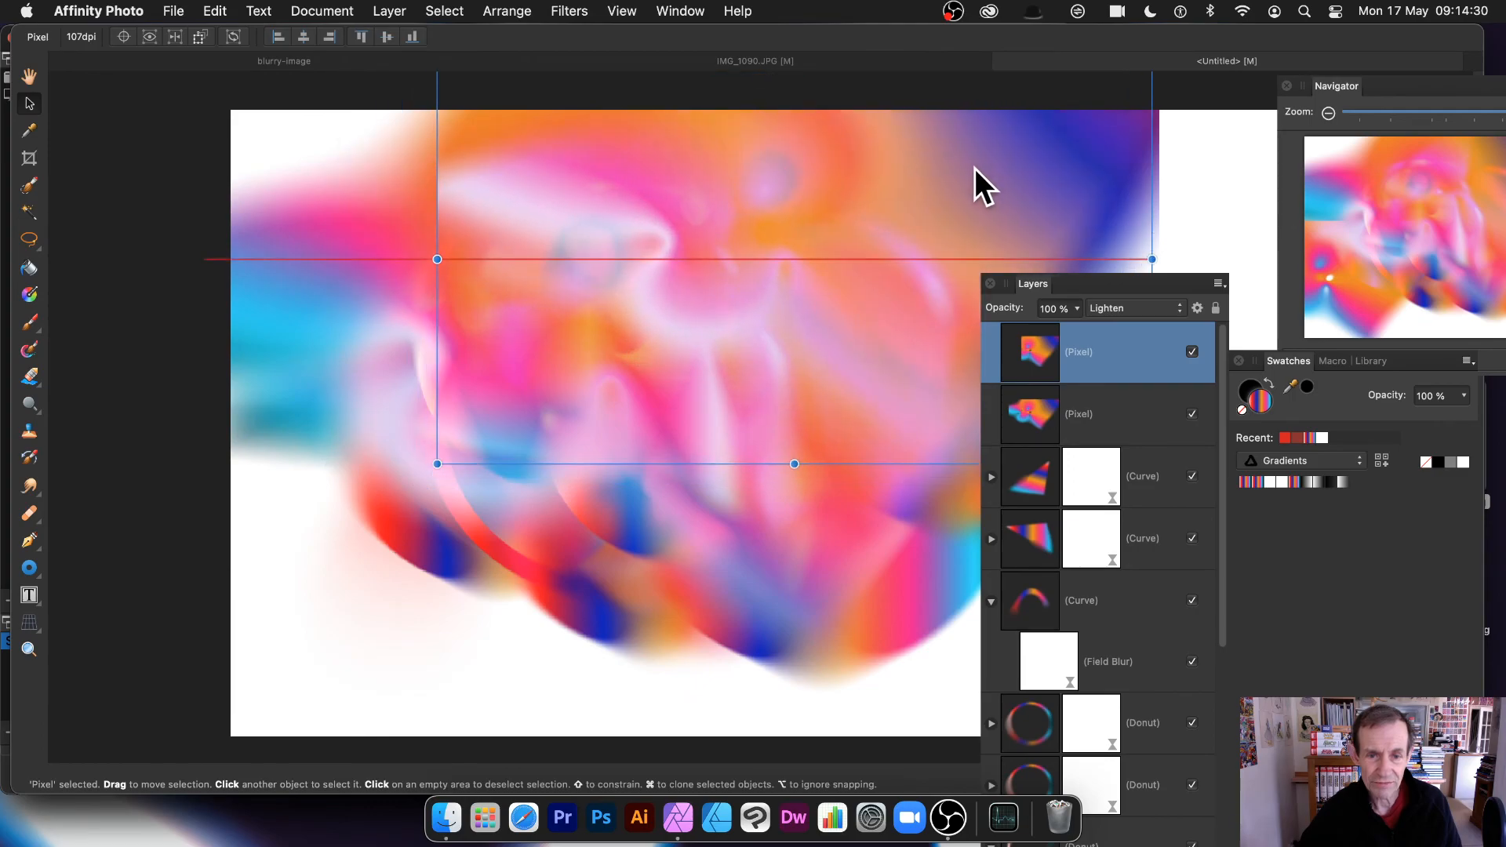